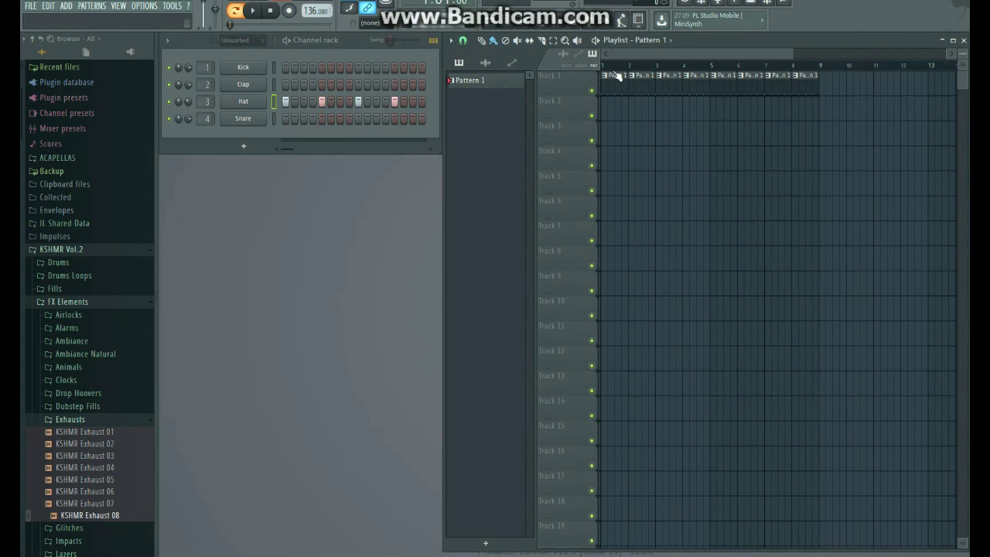
Step: Create Pattern 2 and add a Nexus instrument channel to the channel rack
key(l)
click(176, 21)
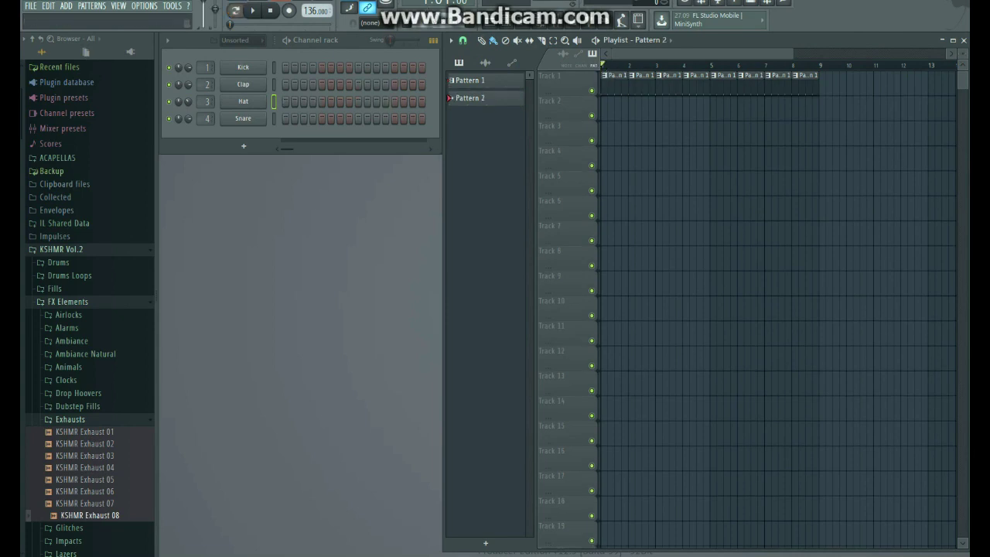
click(244, 147)
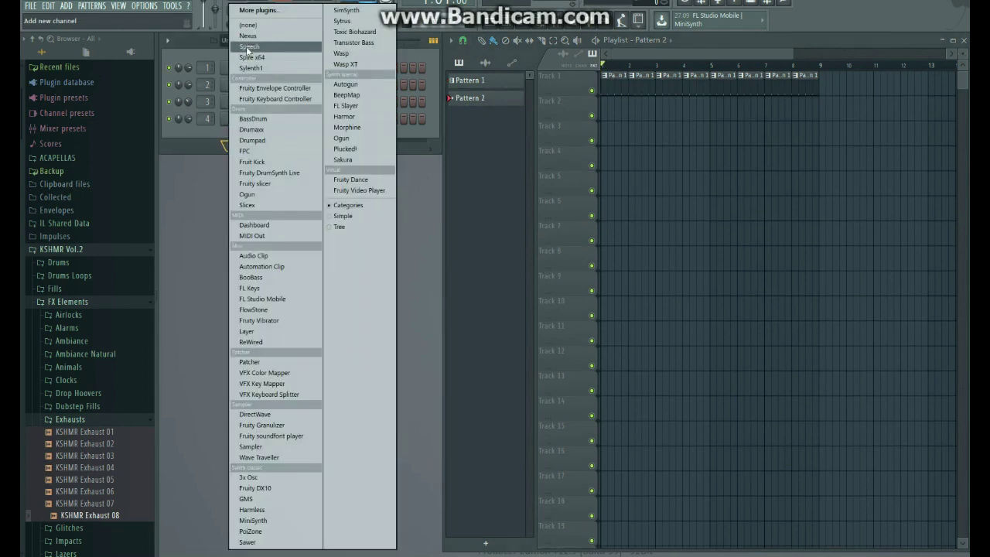
click(282, 42)
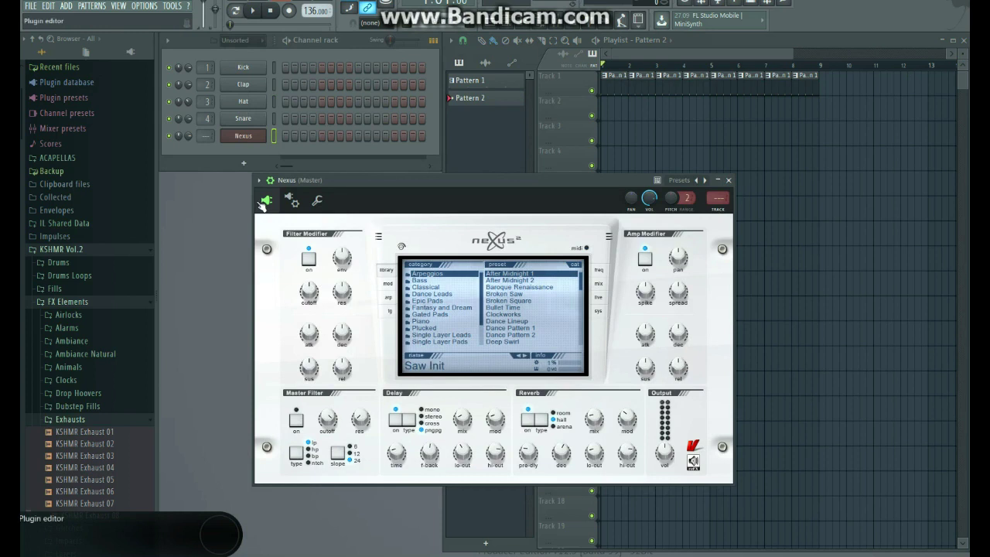
Step: Load the arps preset from the saved presets into the Nexus channel
click(260, 180)
mouse_move(273, 214)
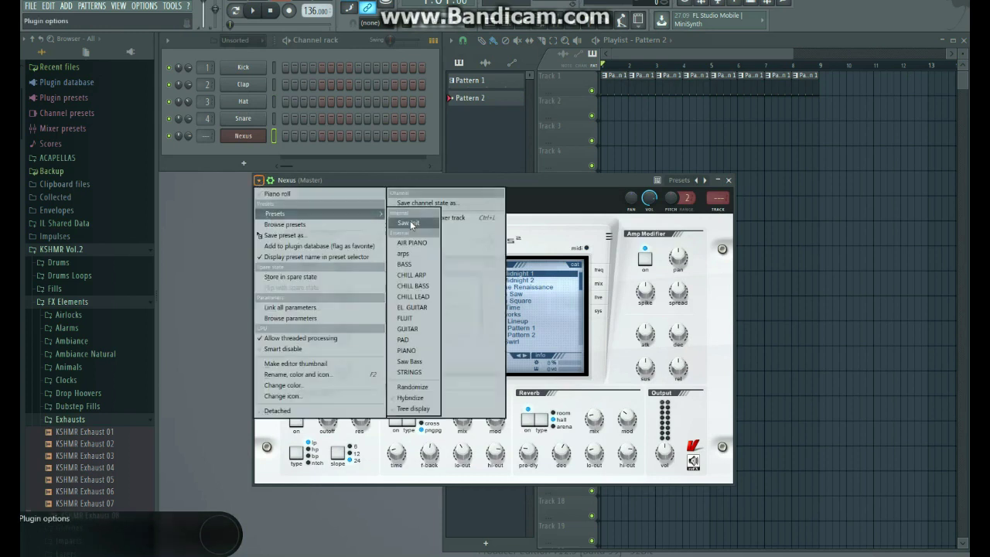
click(404, 253)
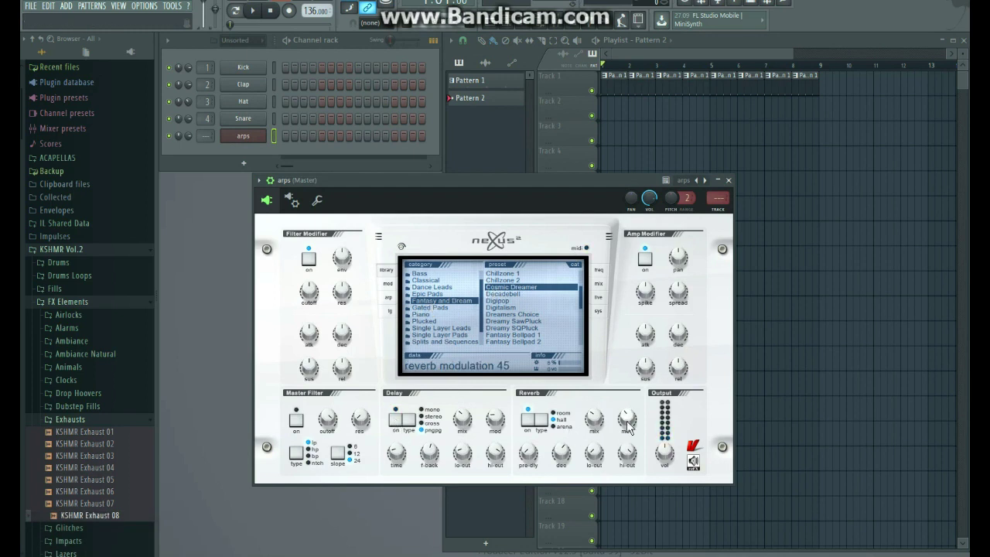
mouse_move(594, 420)
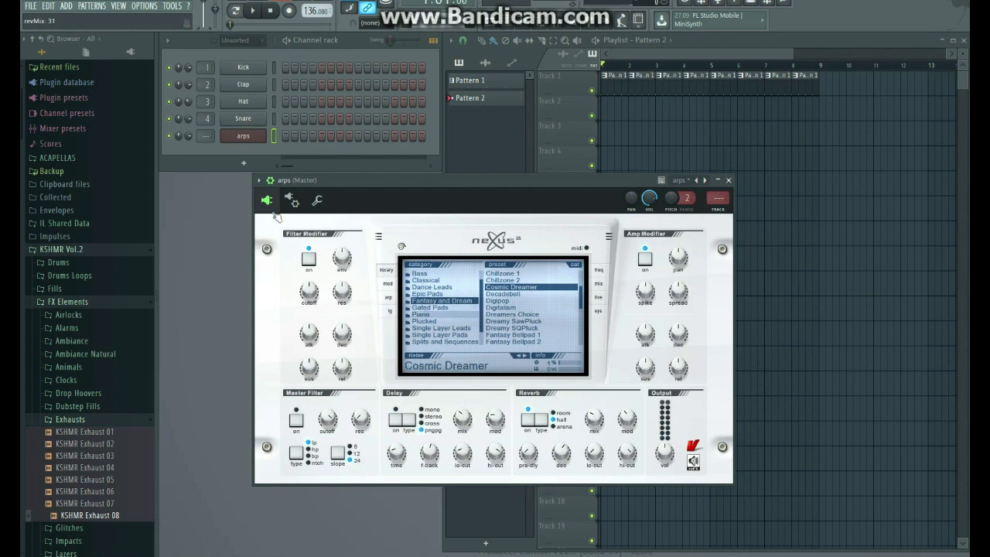
Step: Route the arps channel to free mixer track 5, lower that track's volume fader, and close the mixer and plugin
click(259, 179)
click(416, 220)
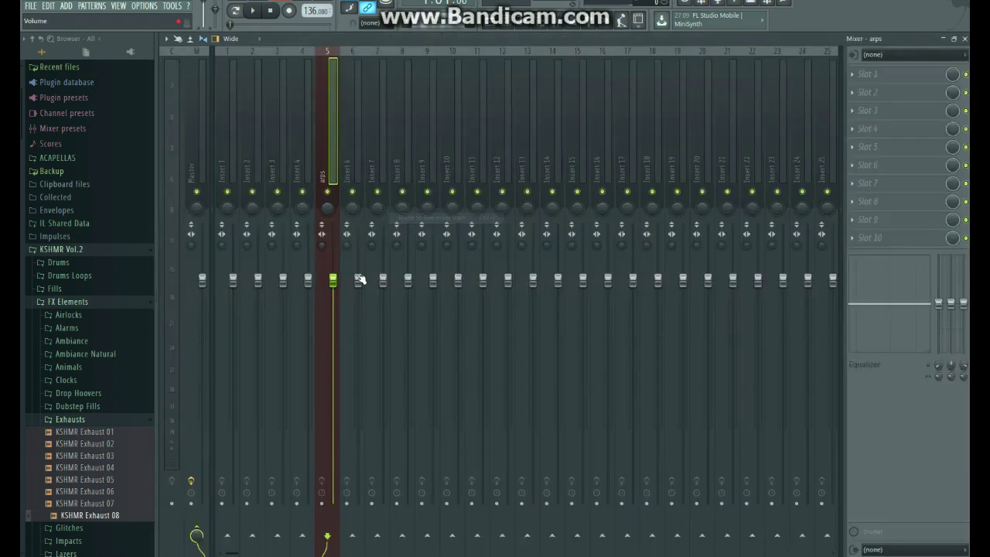
drag(333, 280, 332, 301)
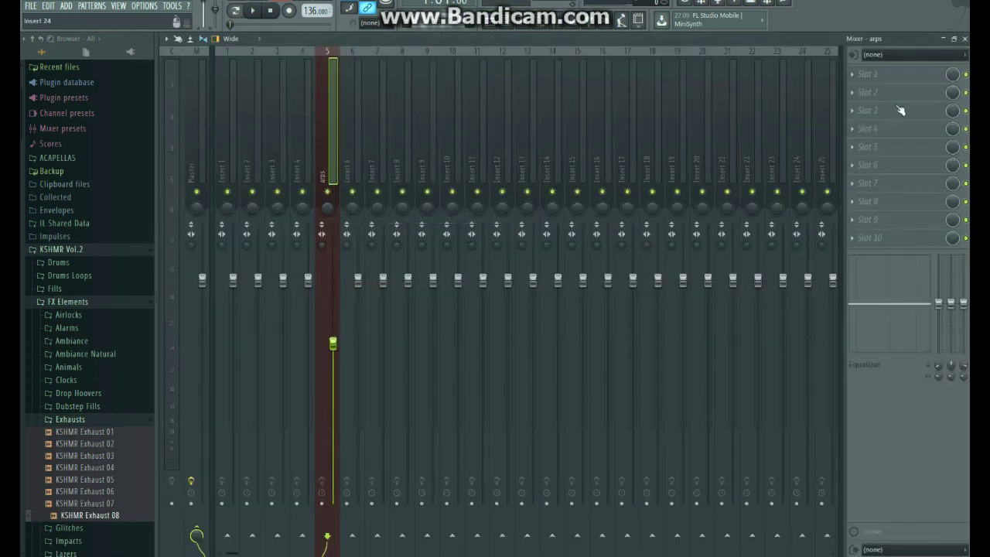
click(964, 38)
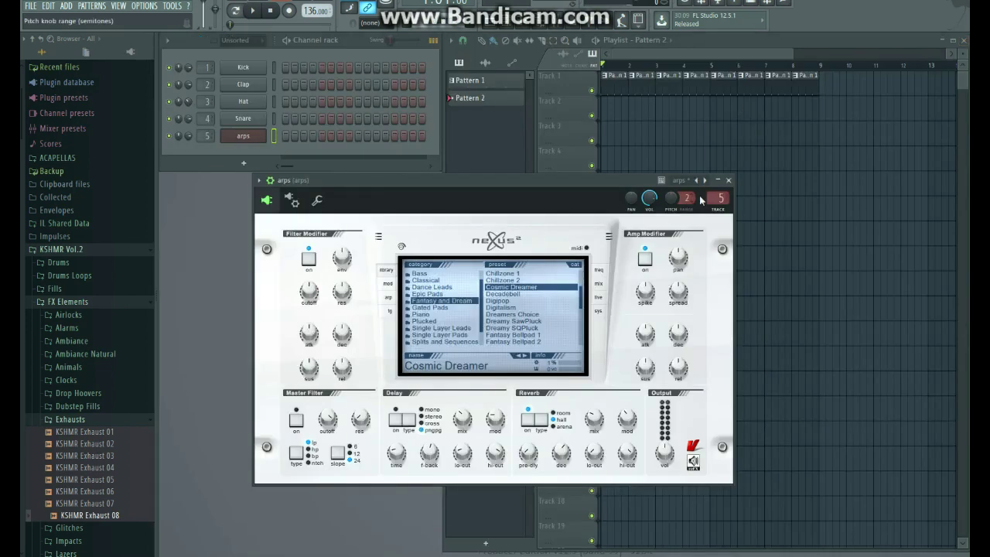
click(731, 181)
Step: Place a Pattern 2 clip at bar 1 of Track 2 and open the arps channel's piano roll
click(607, 110)
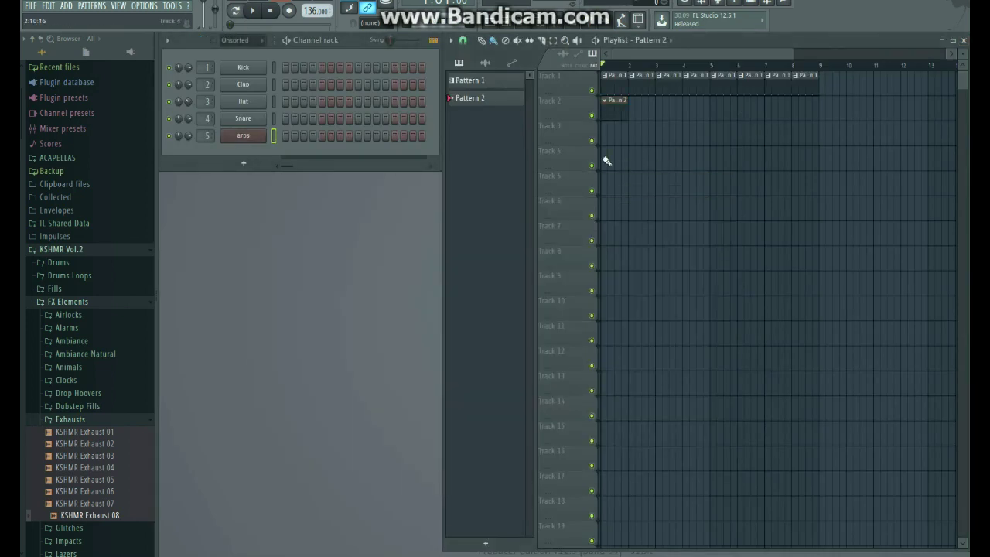
right_click(255, 135)
click(282, 137)
Step: Draw two G6 notes in bar 1, at steps 1 and 5, and audition them
scroll(251, 280, up, 2)
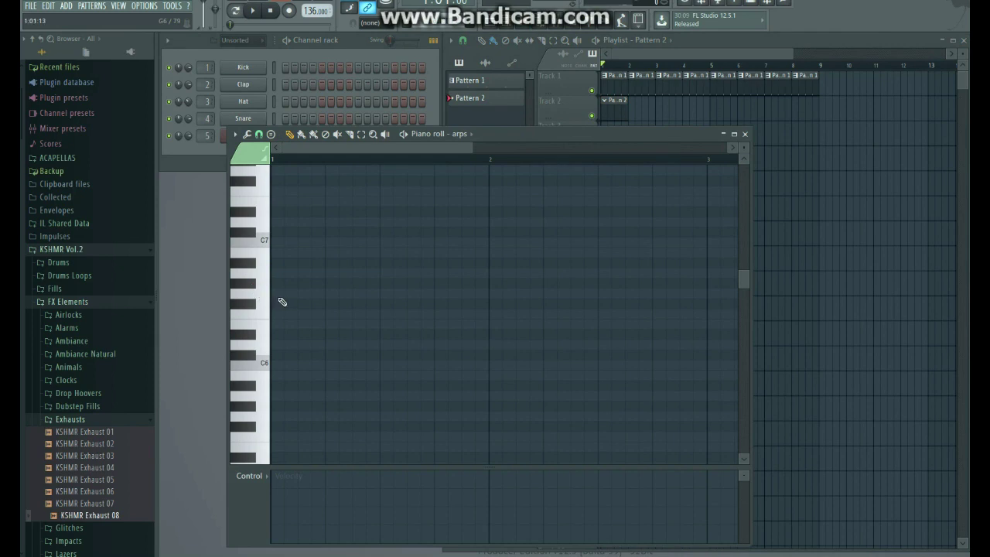
key(space)
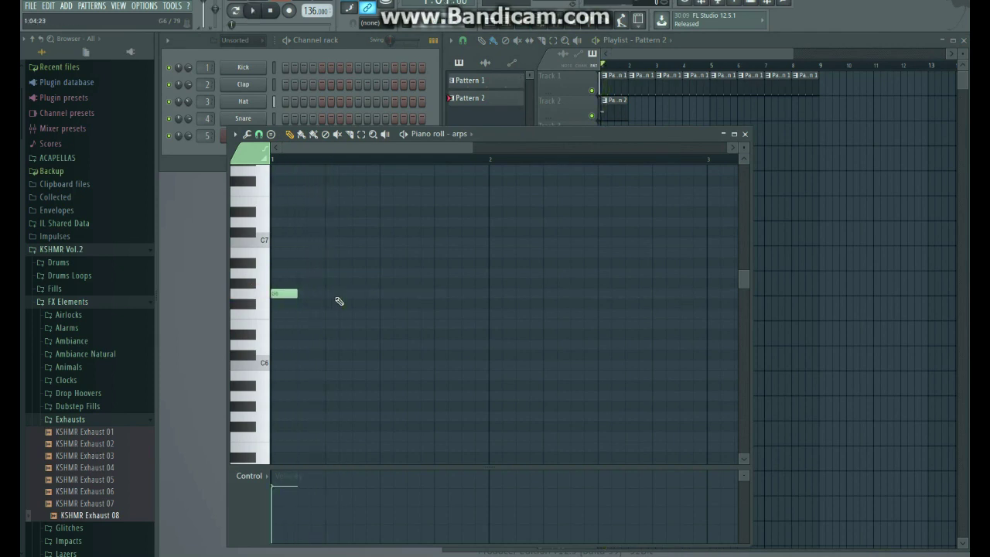
click(333, 294)
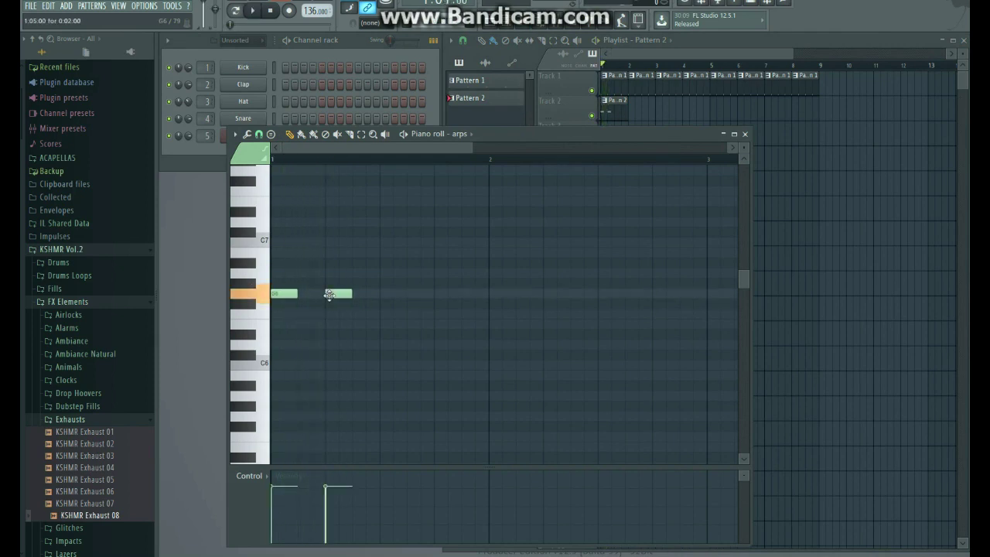
key(space)
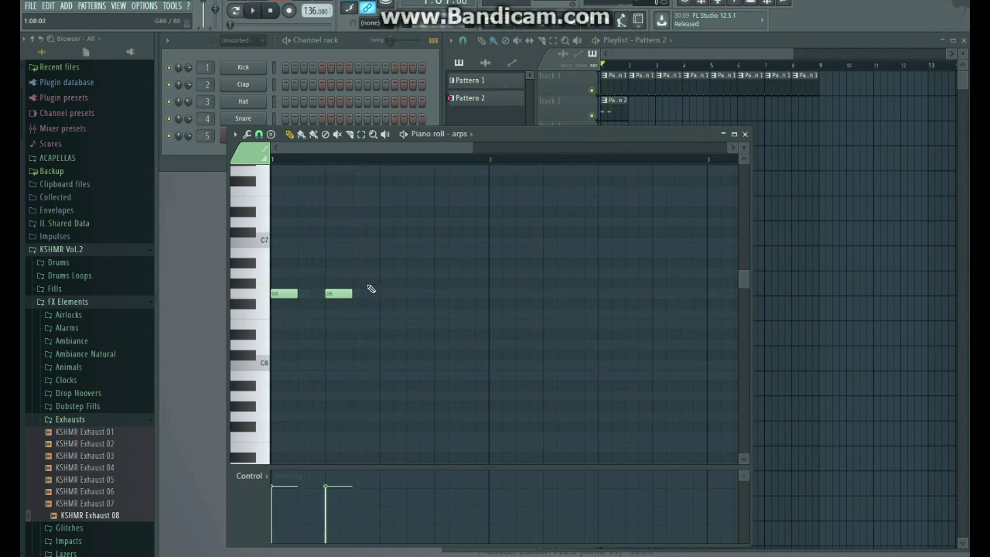
Step: Shorten both G6 notes to one step each and listen to the result
key(ctrl+a)
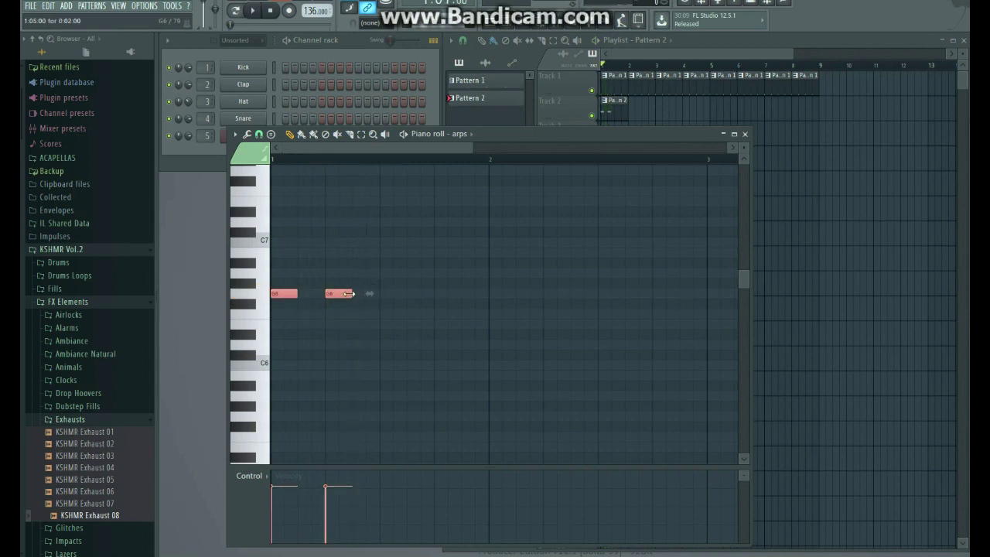
key(ctrl+d)
key(space)
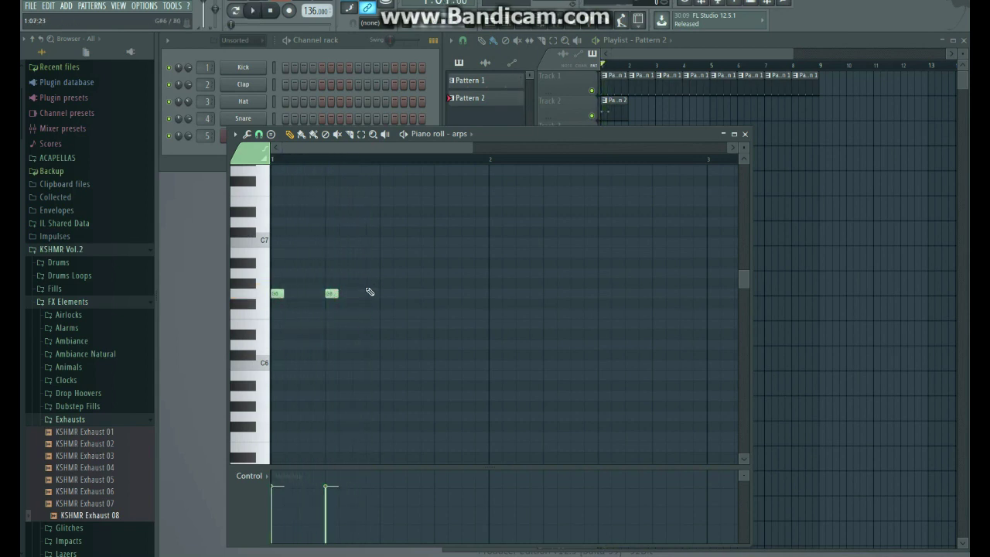
Step: Add A6 notes at steps 7 and 11 of bar 1 and play the phrase back
click(359, 284)
click(359, 274)
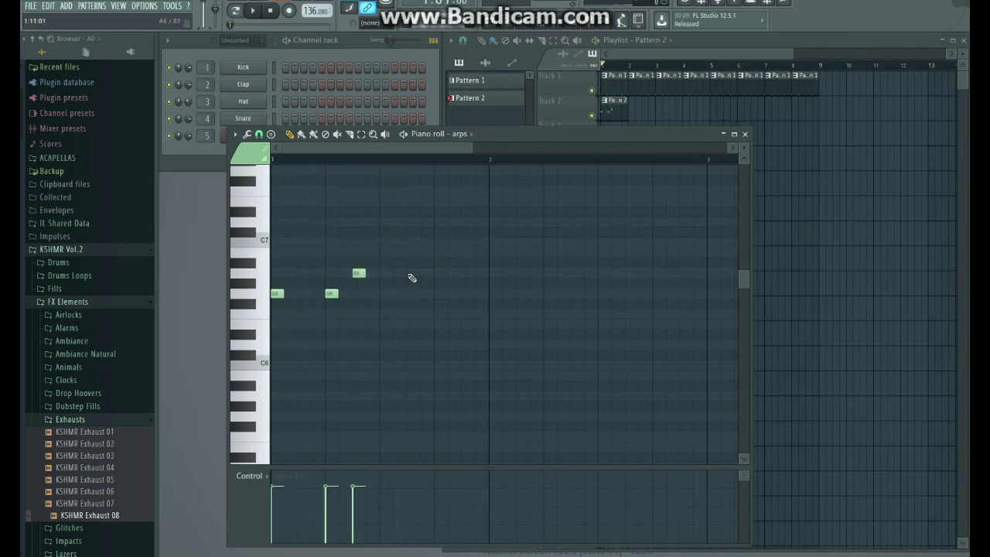
key(space)
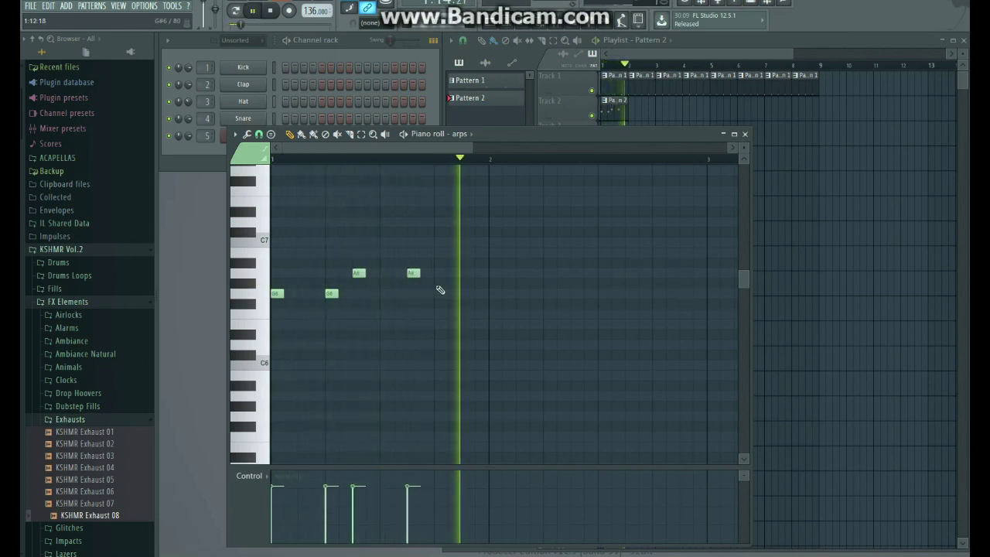
key(space)
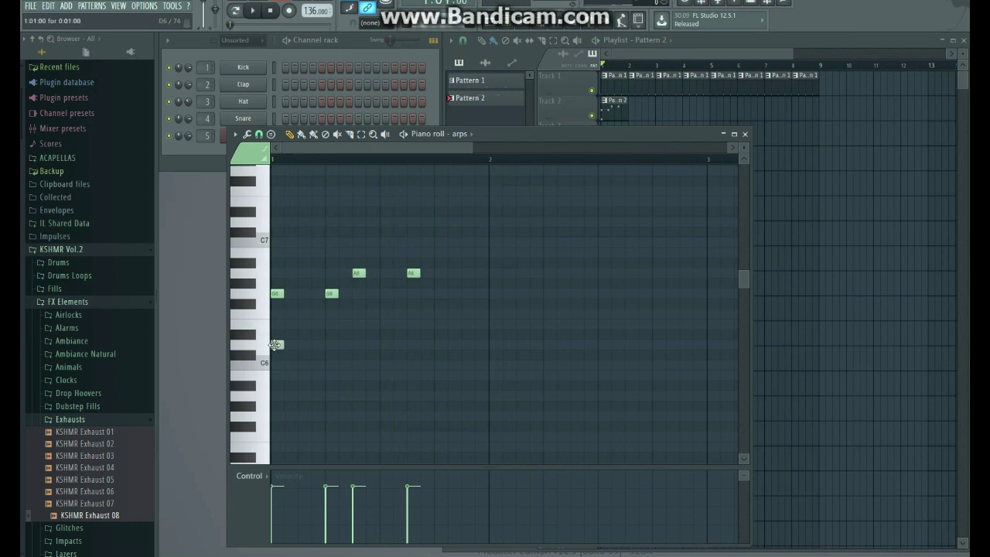
Step: Add lower harmony notes in bar 1, B5 under both G6 notes and C6 under both A6 notes, and play them back
click(277, 376)
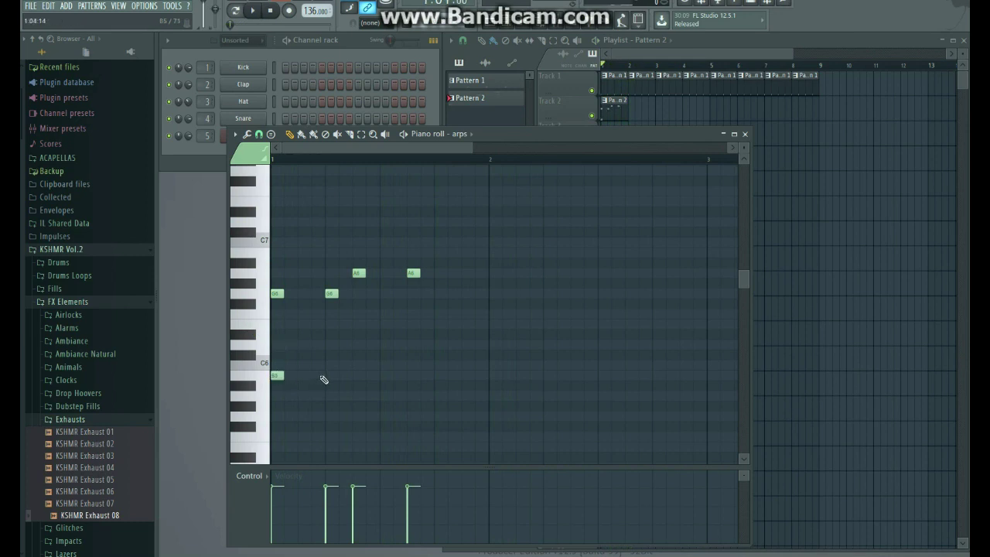
click(331, 376)
key(space)
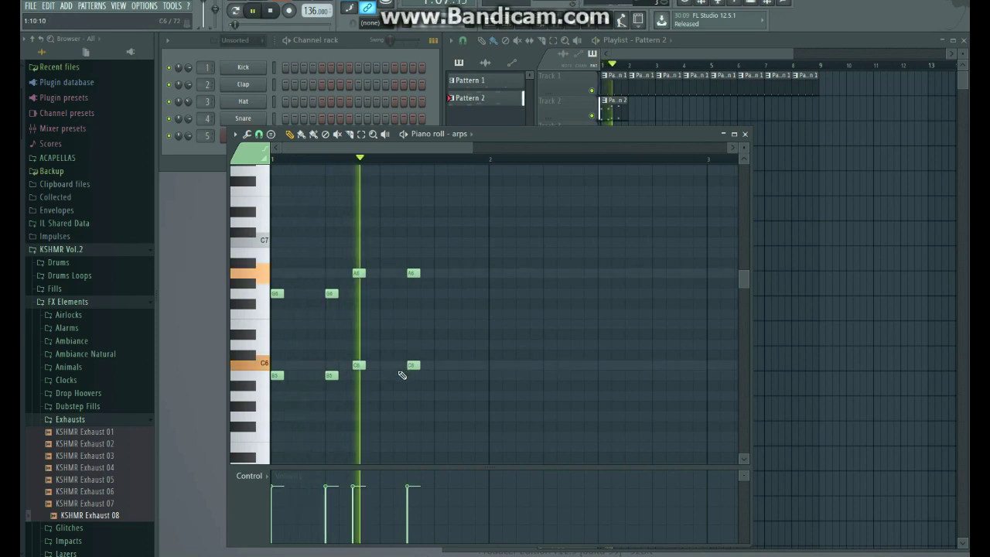
scroll(436, 365, down, 2)
key(space)
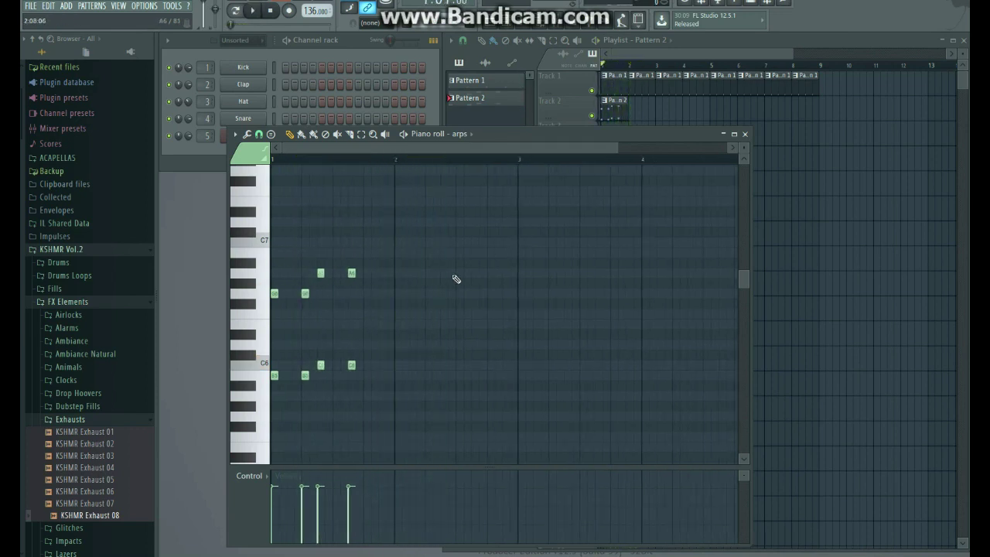
Step: Add A6, A6 and C7 at bar 2 steps 9, 12 and 15 and B6 at bar 3, with C6, C6, E6 and D6 beneath
click(460, 273)
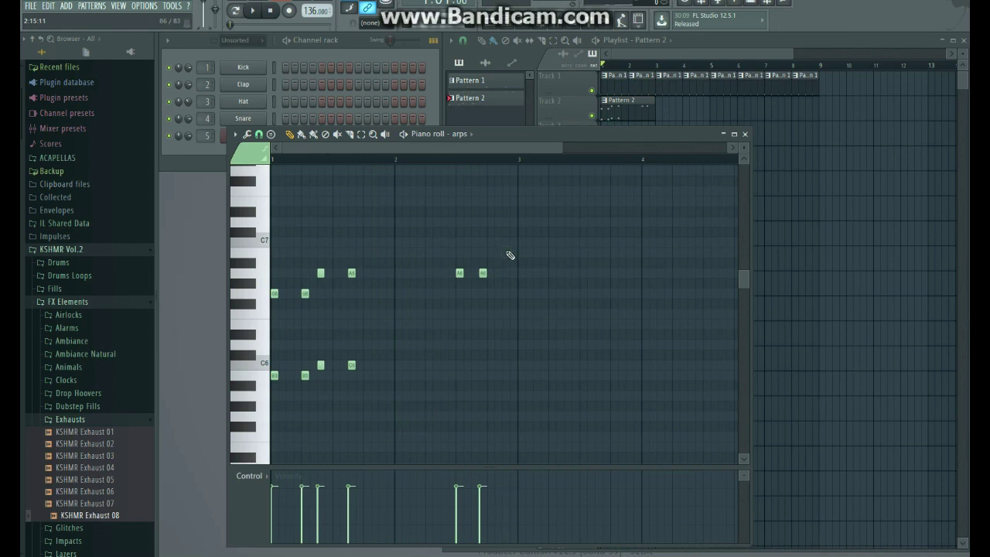
click(521, 254)
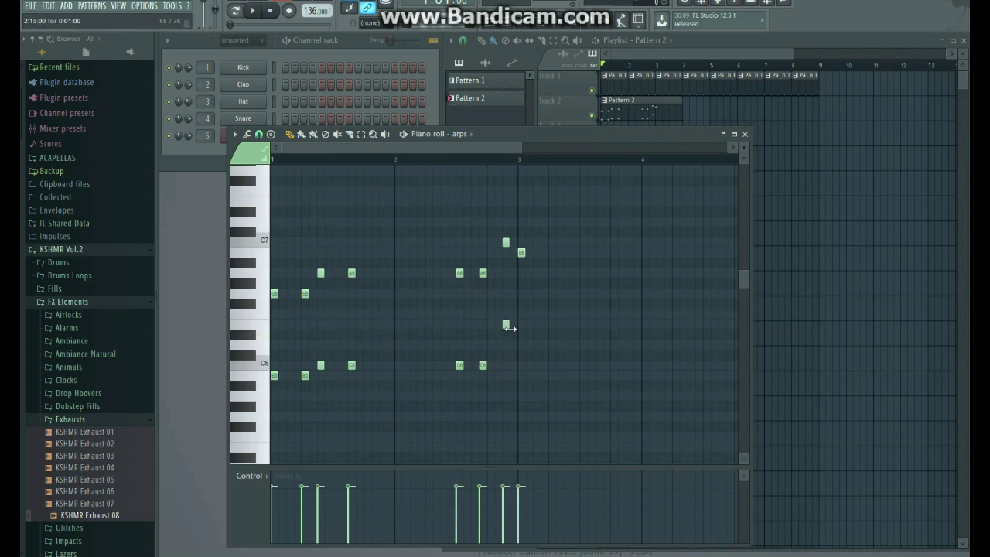
click(522, 344)
Step: Play the melody through, then add G6 at step 9 and F6 at step 13 of bar 4
key(space)
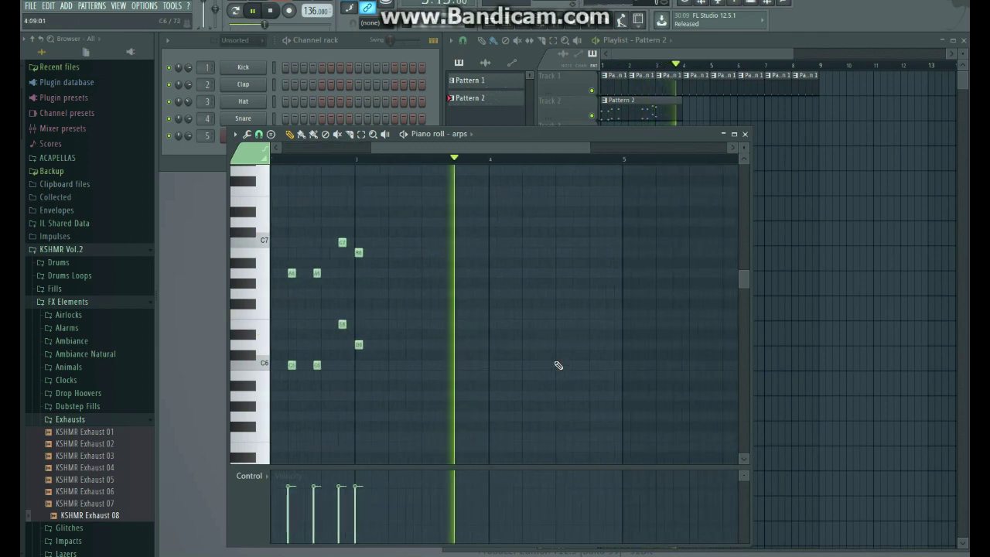
key(space)
click(564, 293)
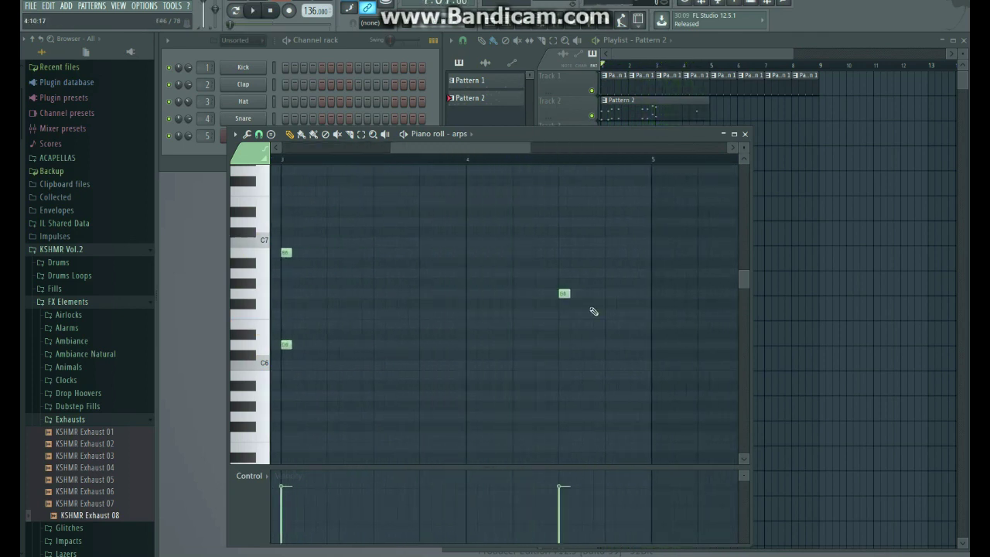
click(611, 314)
Step: Add B6 notes at steps 1 and 5 and C7 notes at steps 7 and 11 of bar 5, and audition from bar 5
scroll(542, 310, right, 3)
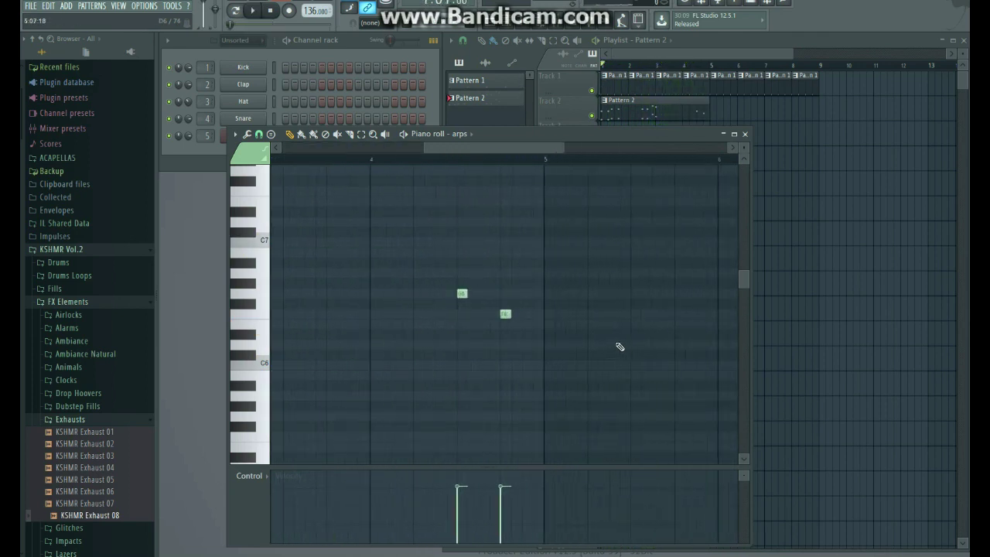
click(548, 243)
right_click(546, 242)
click(545, 252)
click(615, 243)
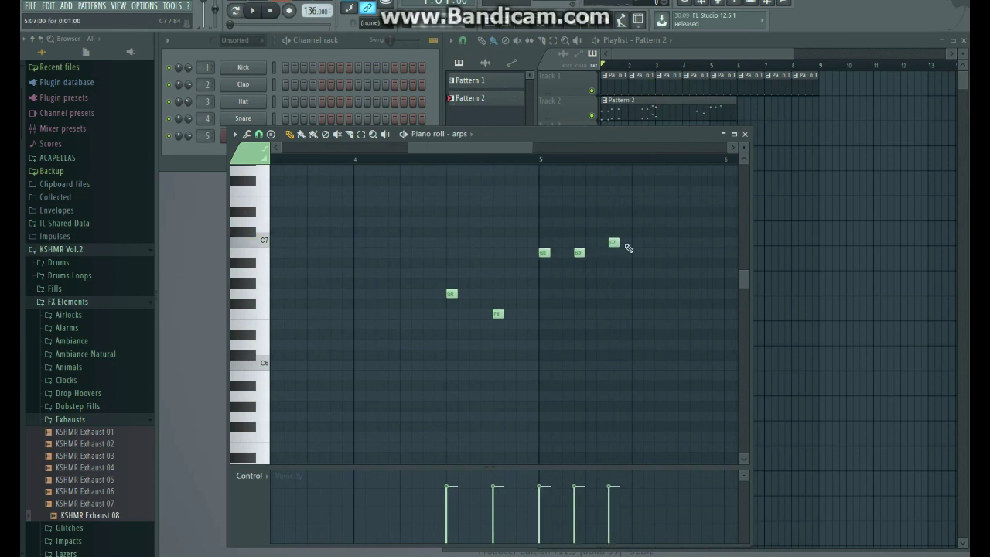
click(661, 242)
click(544, 161)
drag(578, 253, 591, 253)
key(space)
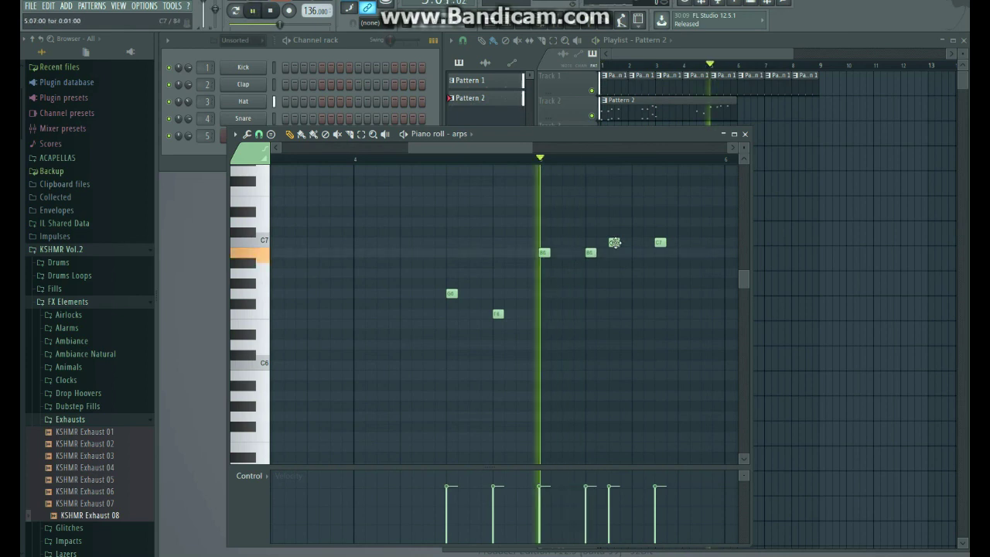
key(space)
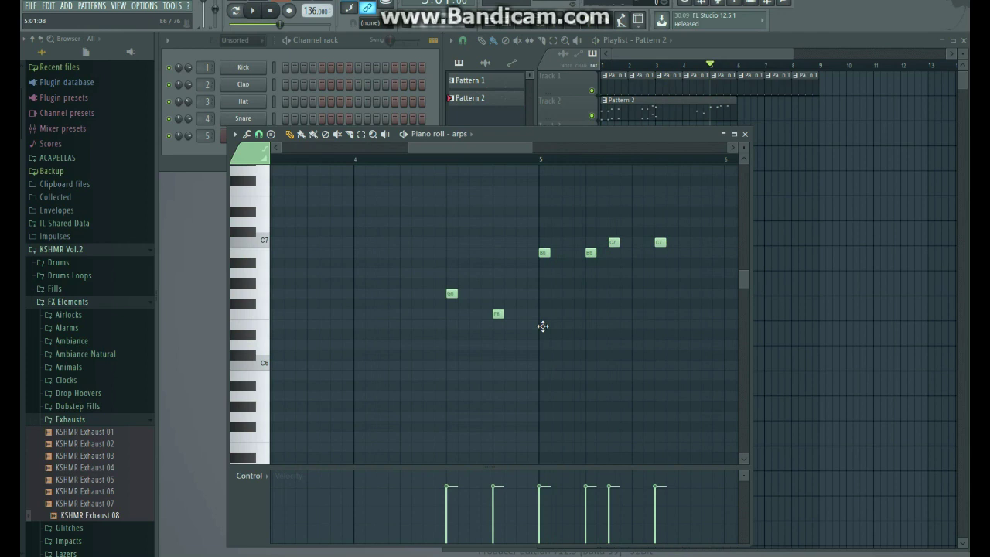
Step: Add harmony notes in bar 5, D6 under both B6 notes and E6 under both C7 notes, and play them back
click(545, 345)
click(593, 345)
click(618, 326)
key(space)
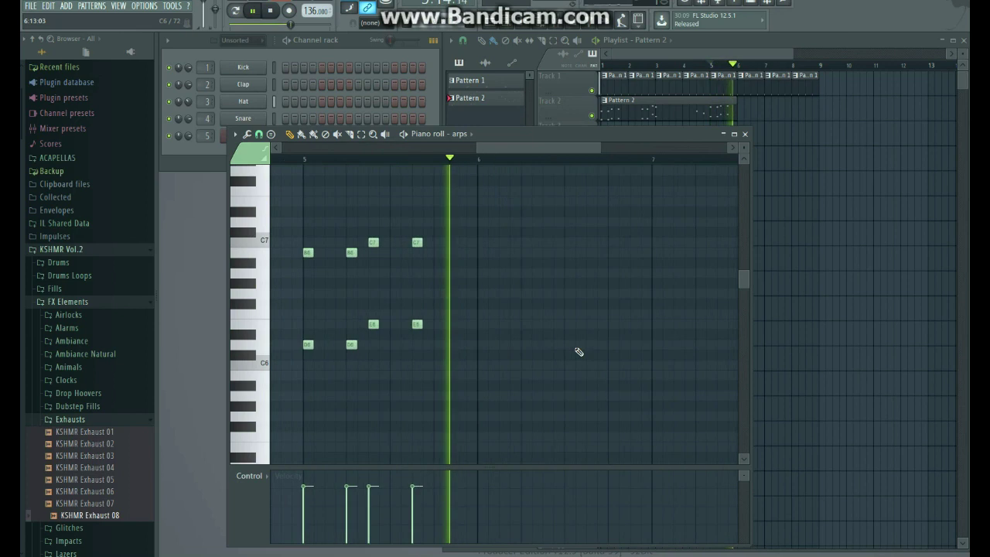
key(space)
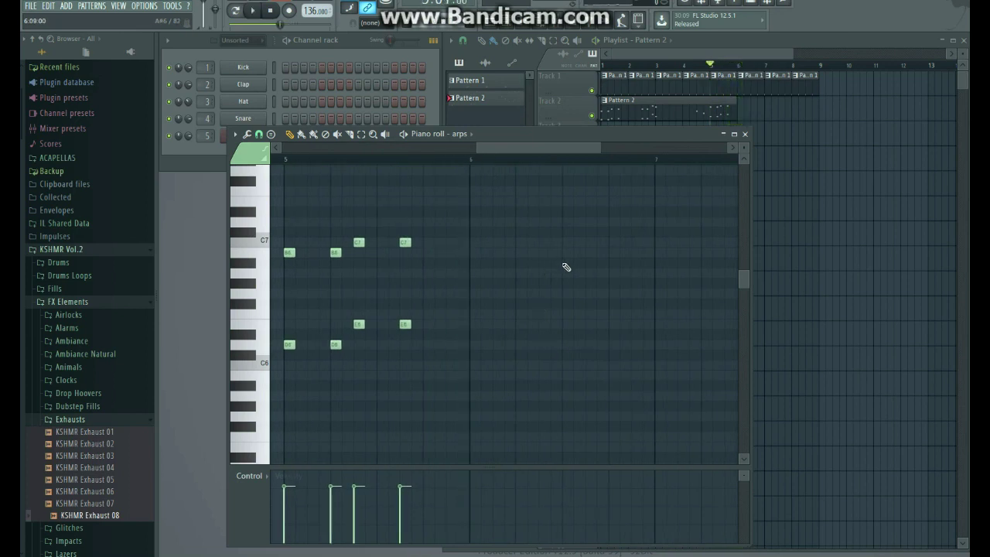
Step: Add B6, B6 and D7 notes at steps 9, 12 and 15 of bar 6, and C7 at step 1 of bar 7
click(568, 253)
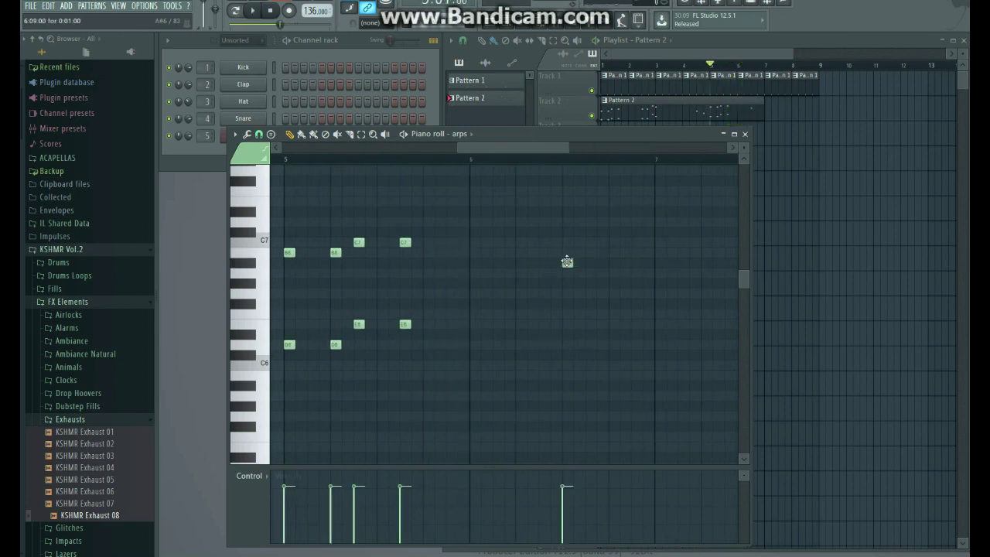
key(space)
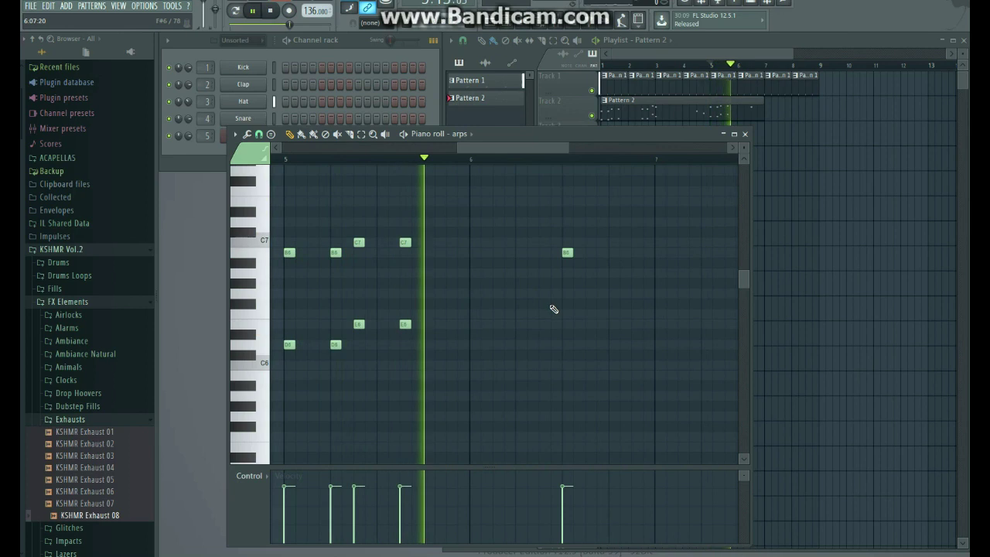
key(space)
click(602, 253)
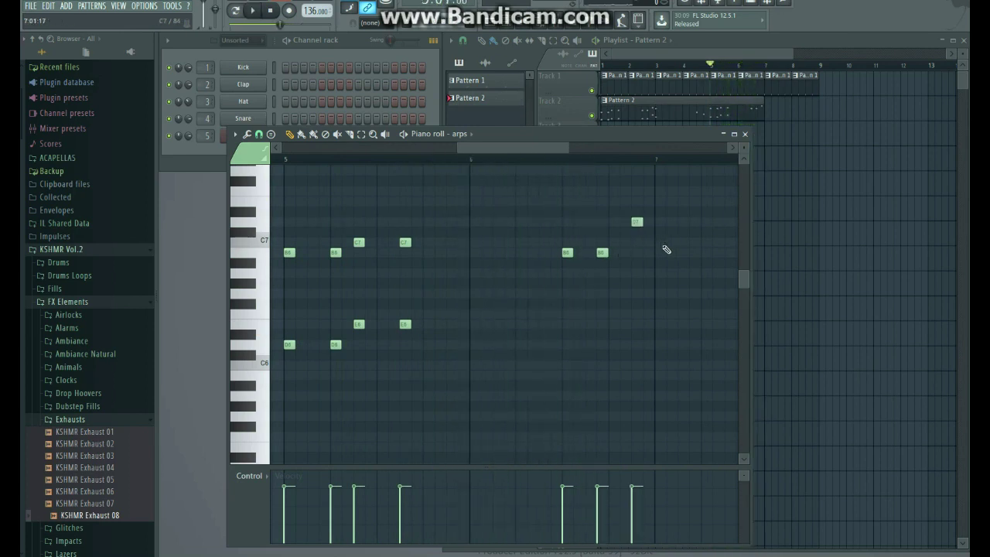
click(660, 244)
Step: Add harmony notes D6, D6, G6 and E6 beneath the bar 6 and 7 notes, and play them back
click(568, 323)
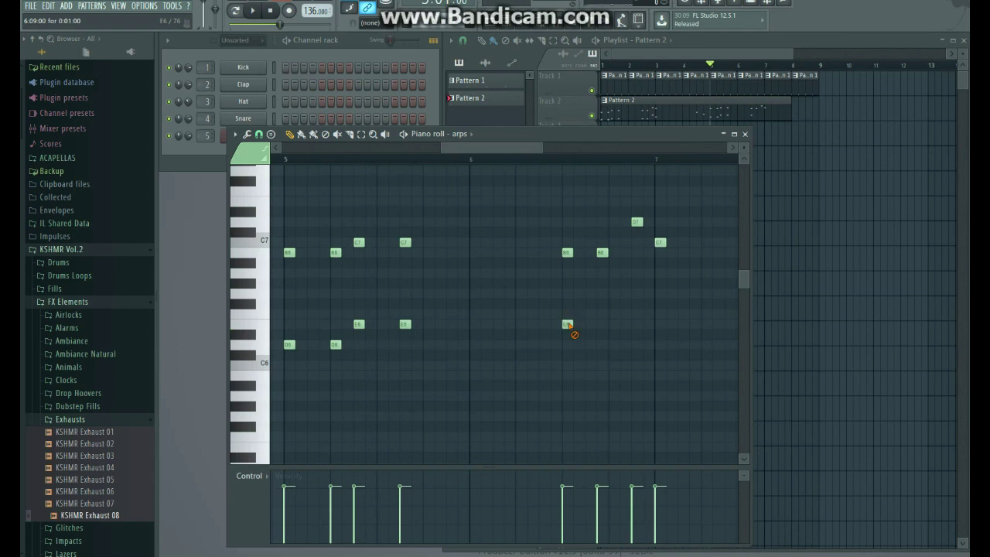
click(570, 346)
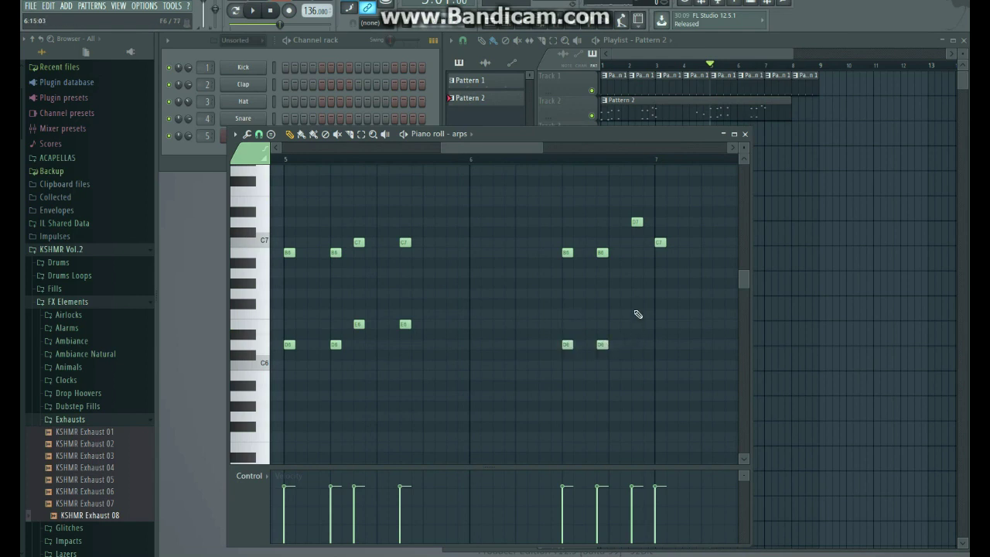
click(636, 293)
click(659, 324)
key(space)
scroll(721, 378, down, 2)
scroll(720, 378, up, 2)
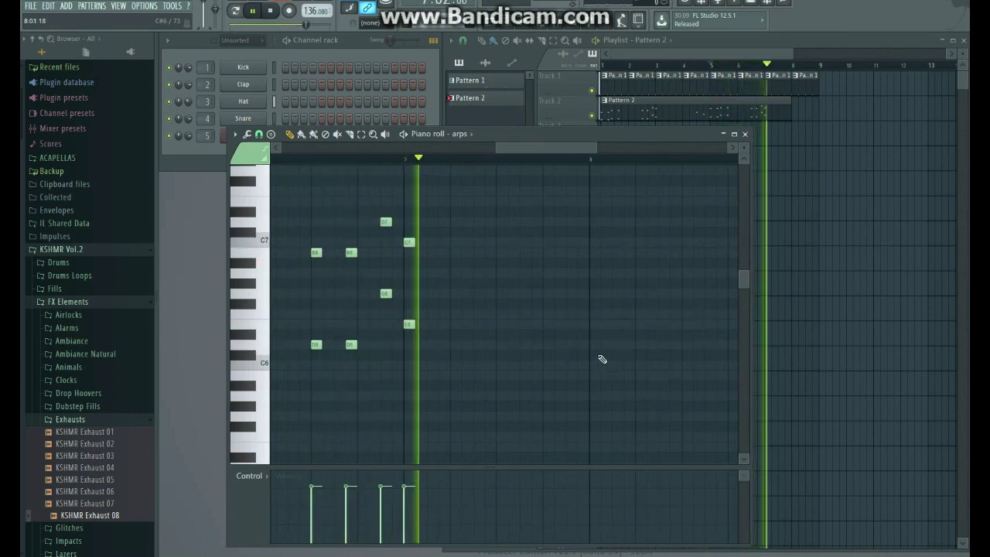
key(space)
Step: Add B6 at step 9 and G6 at step 13 of bar 8, with D6 and B5 beneath them
click(686, 261)
right_click(689, 260)
click(687, 254)
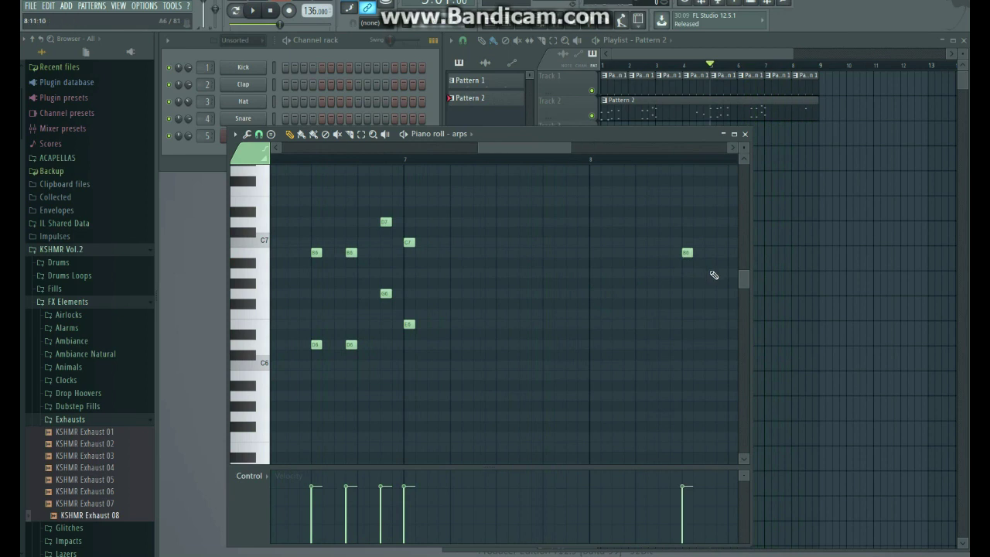
scroll(618, 294, up, 2)
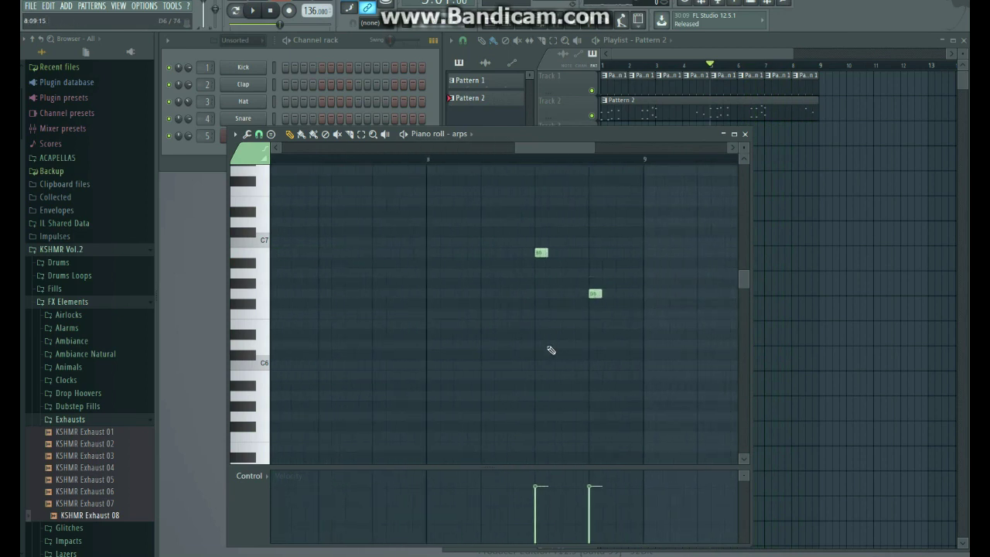
click(541, 344)
click(596, 375)
Step: Close the piano roll and move the playlist position back to bar 1
click(746, 134)
click(603, 65)
scroll(666, 155, down, 3)
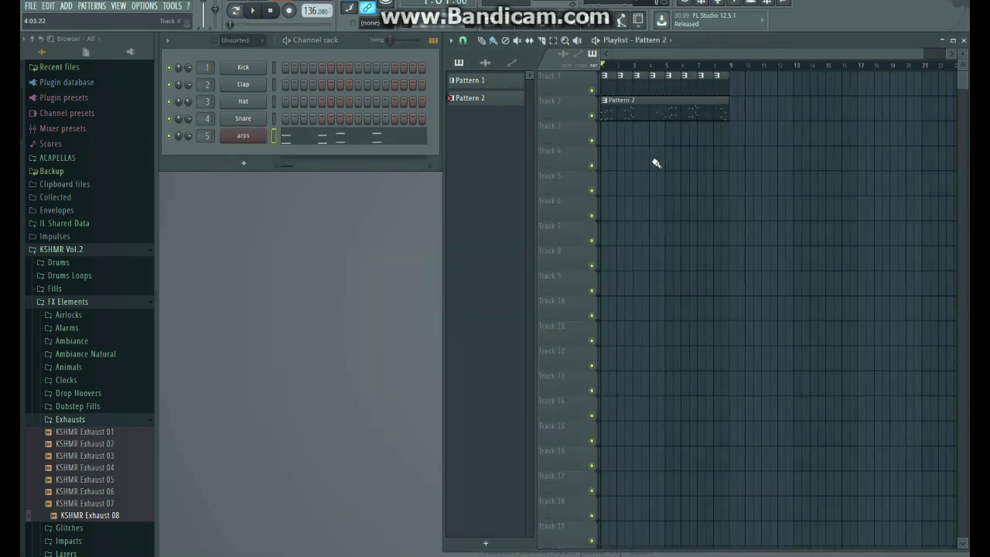
Step: Load Fruity Parametric EQ 2 in the first effect slot of the arps mixer track and make band 1 a high-pass filter
click(565, 28)
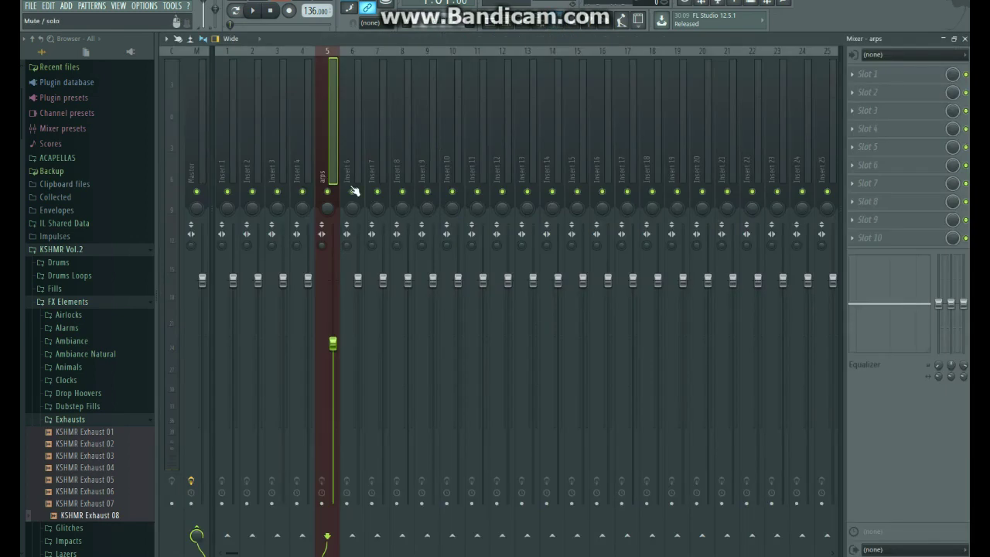
click(856, 78)
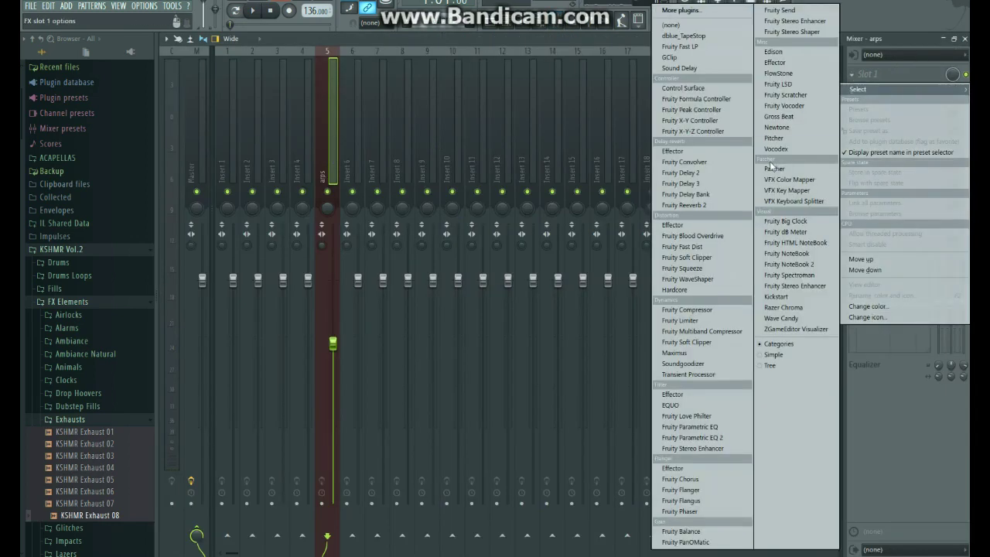
click(701, 437)
click(494, 181)
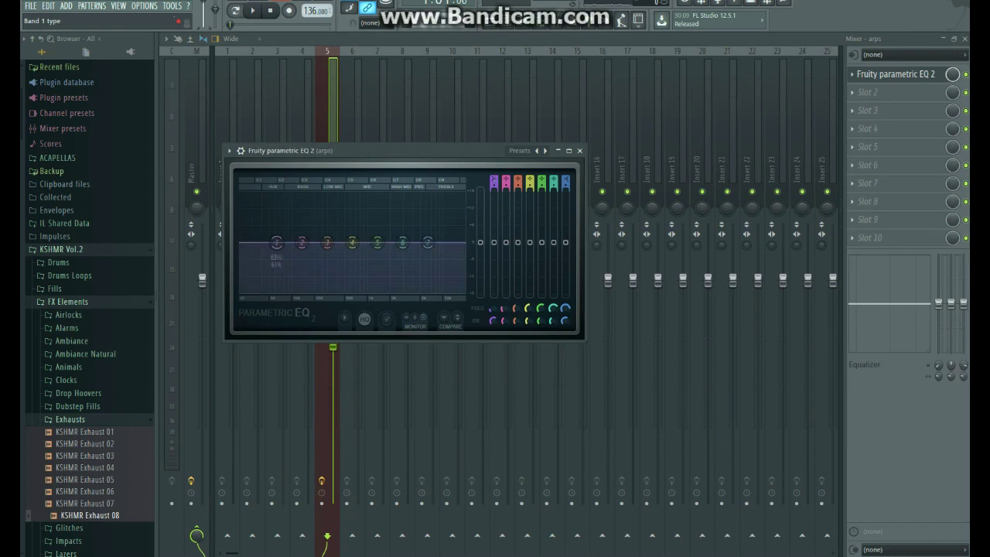
Step: During playback, raise the high-pass cutoff frequency and boost EQ band 4 slightly and band 7 by about 1.4 dB
key(space)
drag(276, 242, 349, 239)
drag(430, 245, 432, 240)
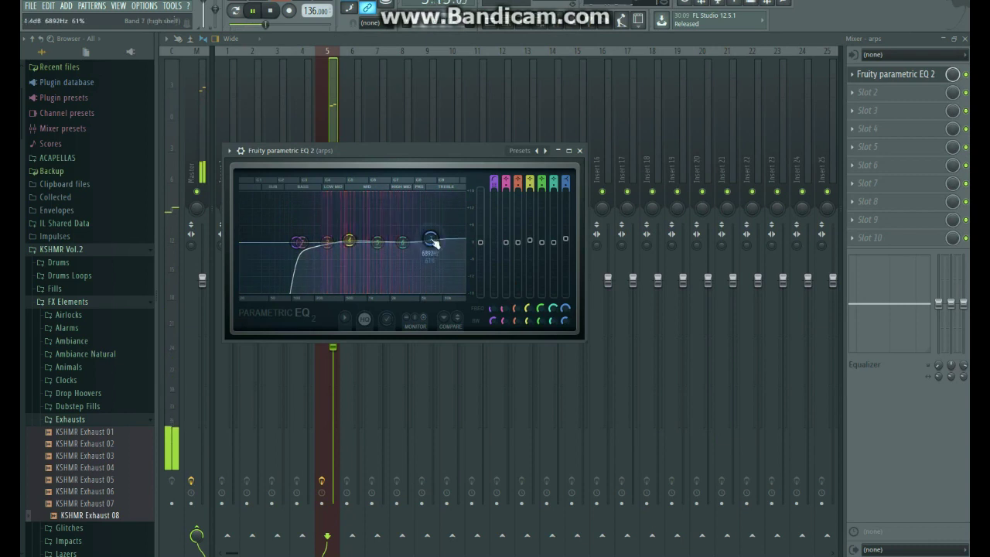
click(579, 150)
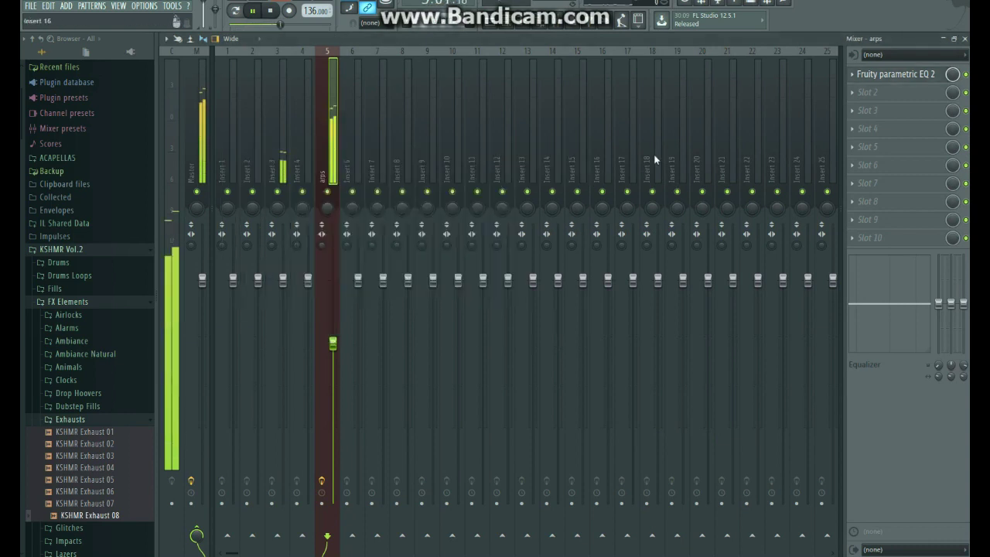
Step: Add Fruity Reeverb 2 in slot 2 of the arps track, raising decay and early reflections and setting the wet level to about 23%
click(868, 92)
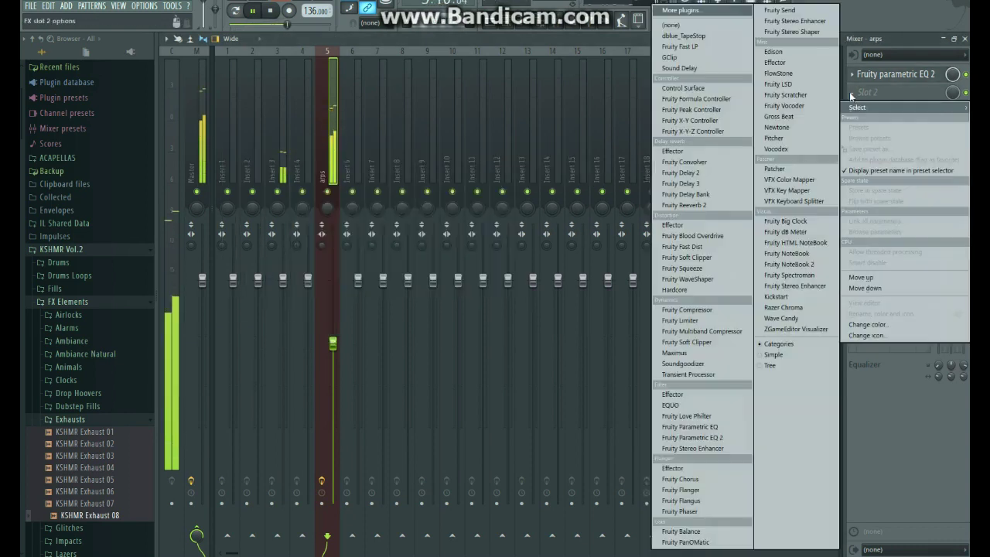
click(684, 205)
drag(363, 165, 504, 204)
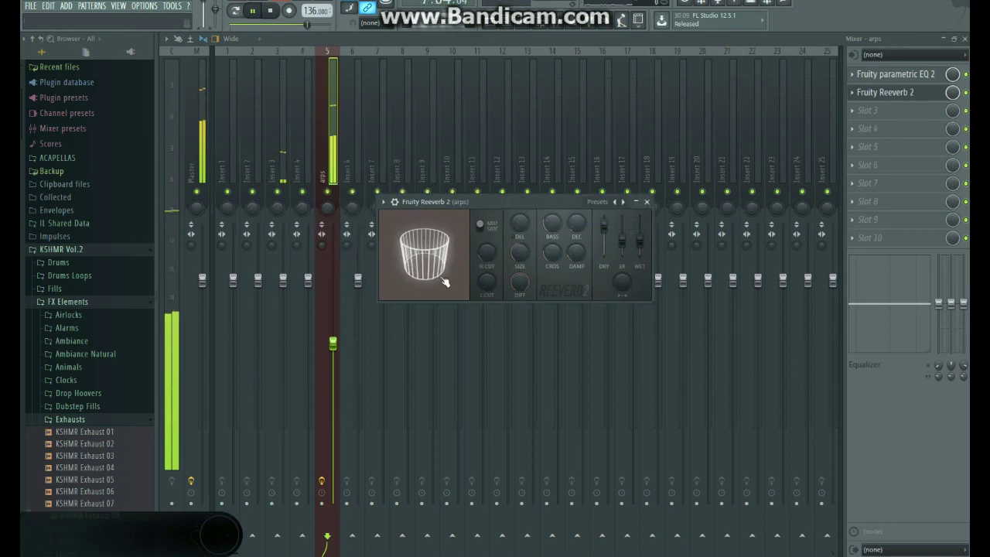
drag(570, 221, 576, 223)
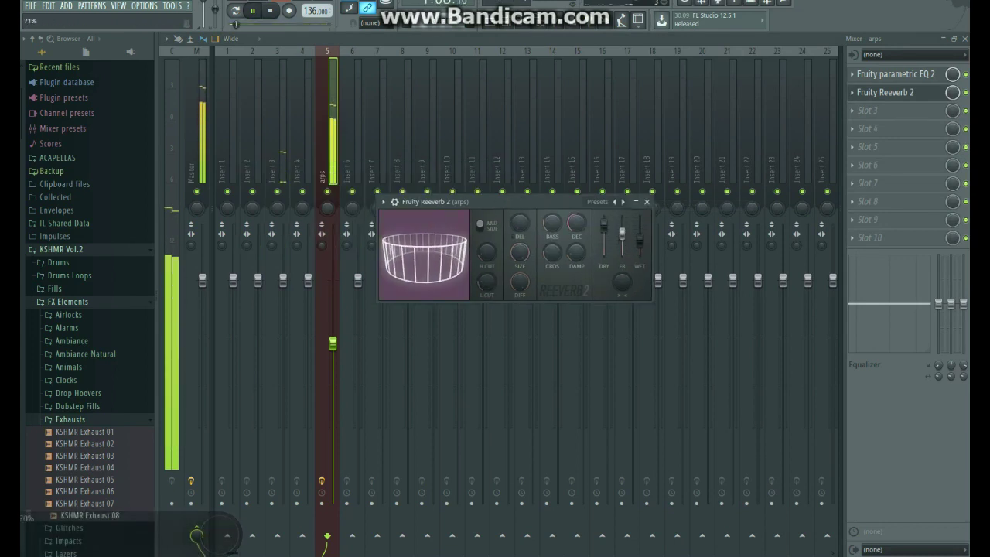
drag(637, 240, 640, 246)
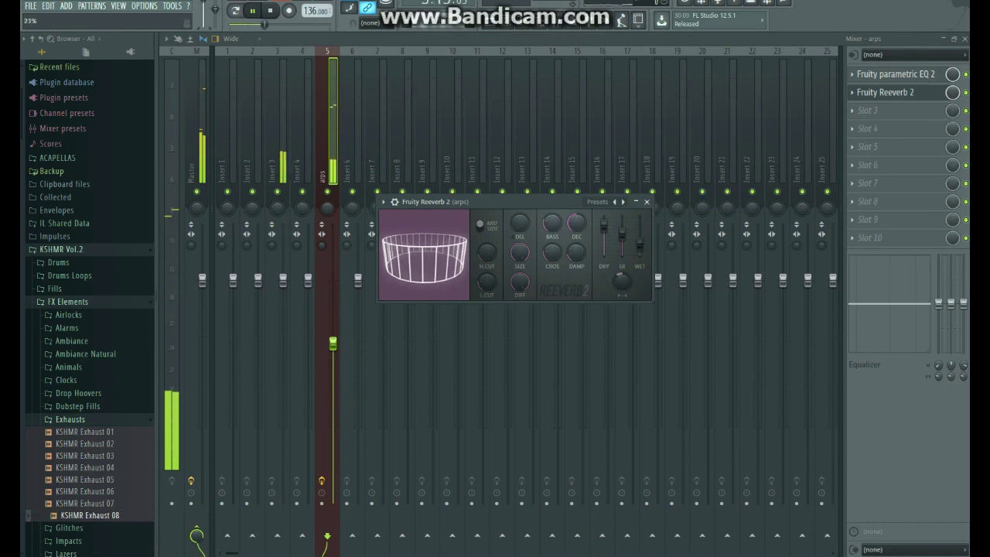
click(647, 201)
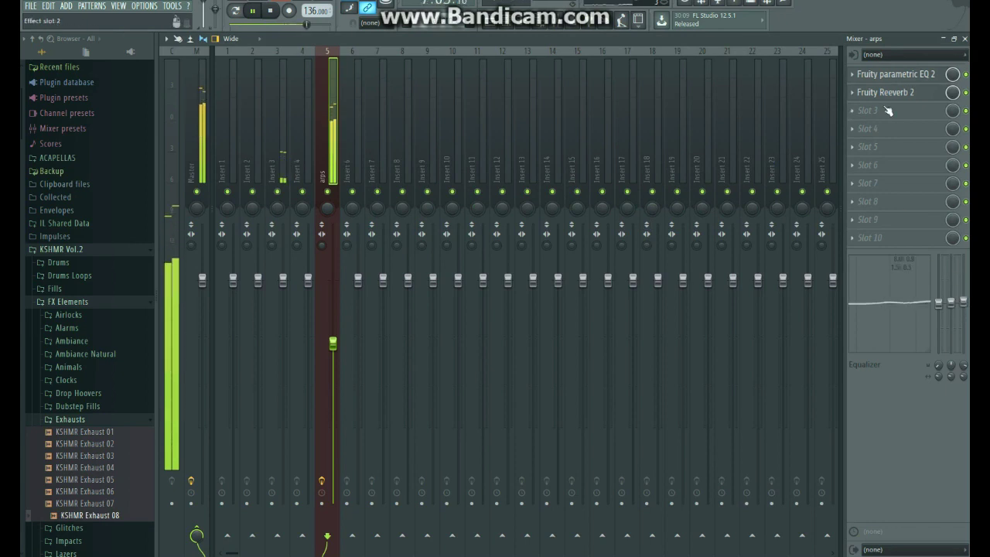
Step: Add Fruity Delay 2 in slot 3 with ping-pong feedback, input panned left and time 4:00, and lower its mix level to about 71%
click(859, 111)
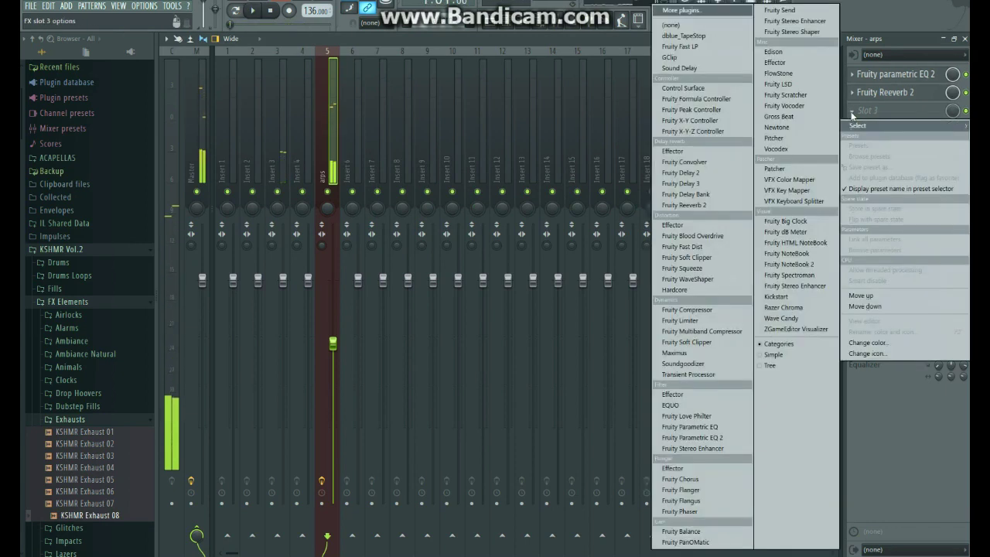
click(693, 172)
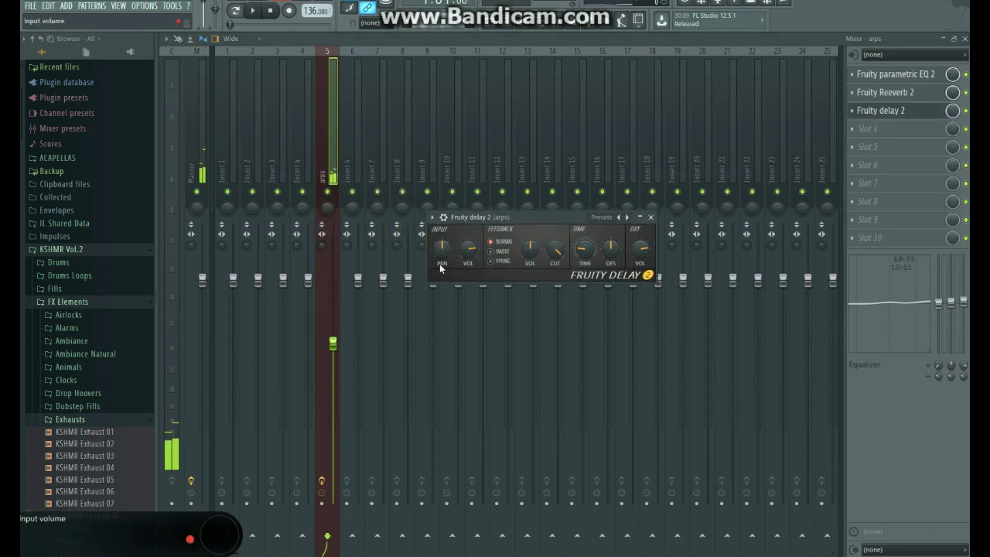
click(495, 262)
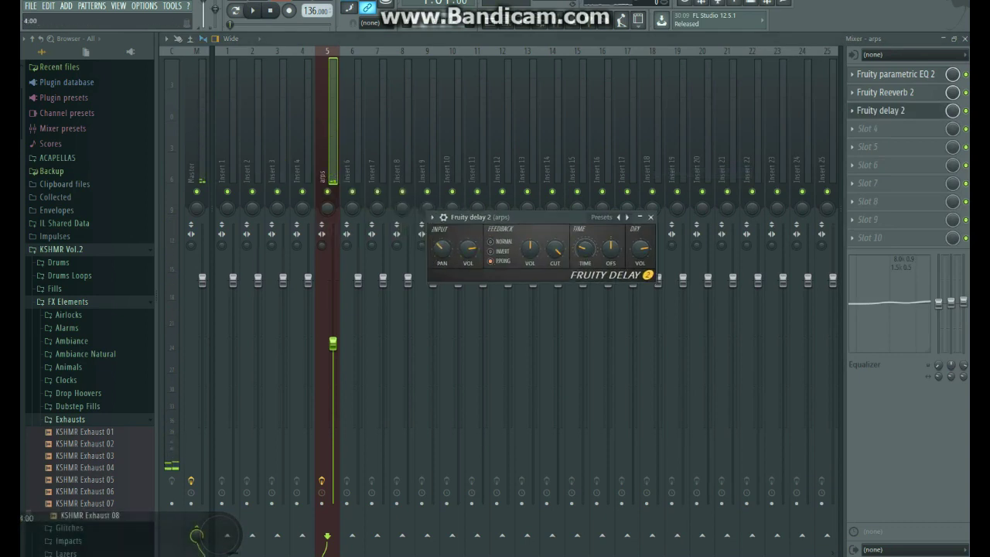
click(650, 217)
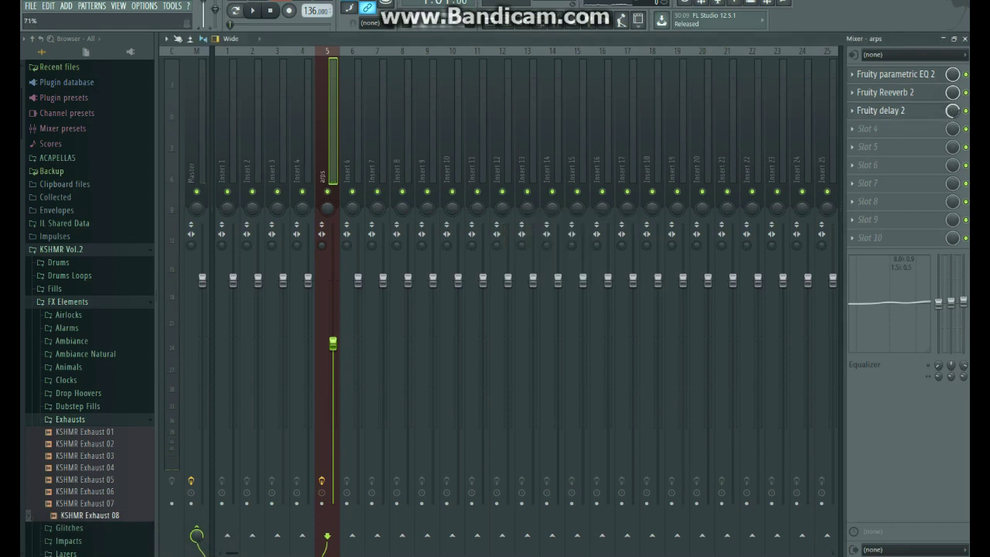
Step: Play the arrangement to hear the arps effects, and close the mixer
key(space)
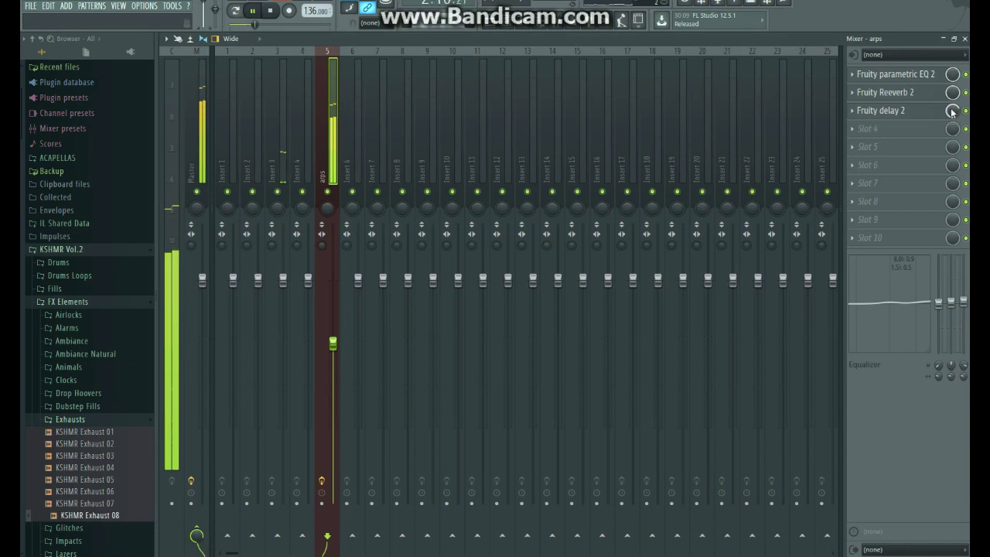
click(965, 38)
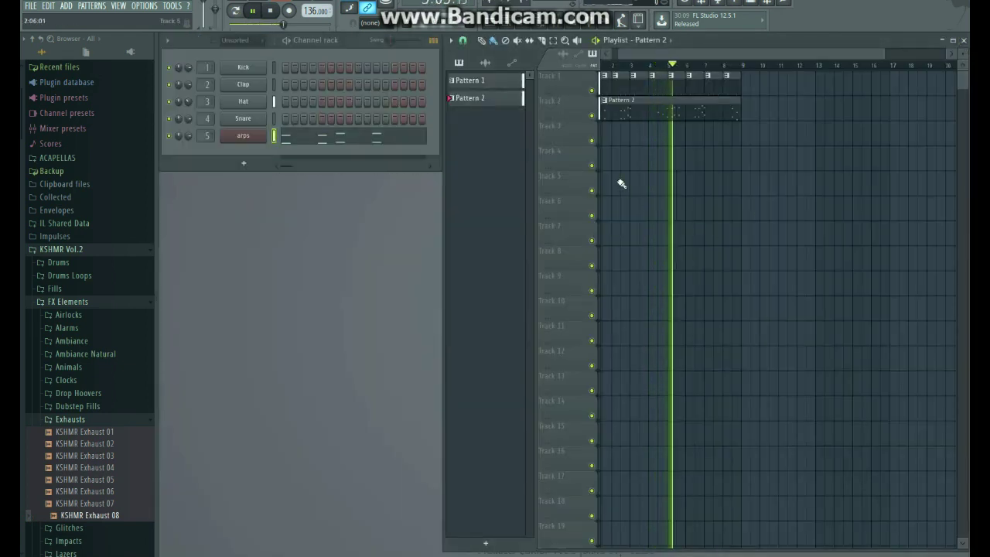
key(space)
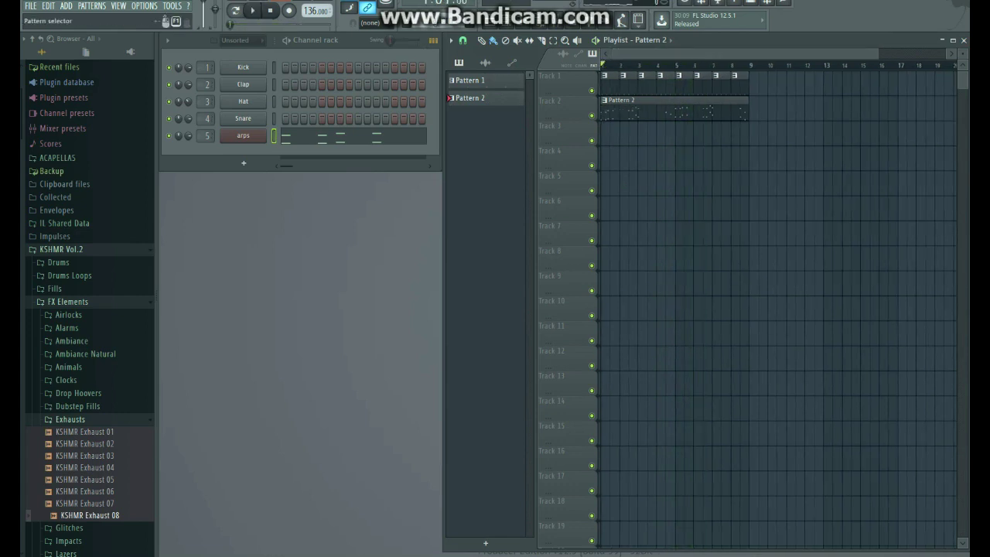
Step: Create the new empty Pattern 3 and add a Nexus instrument channel
key(F4)
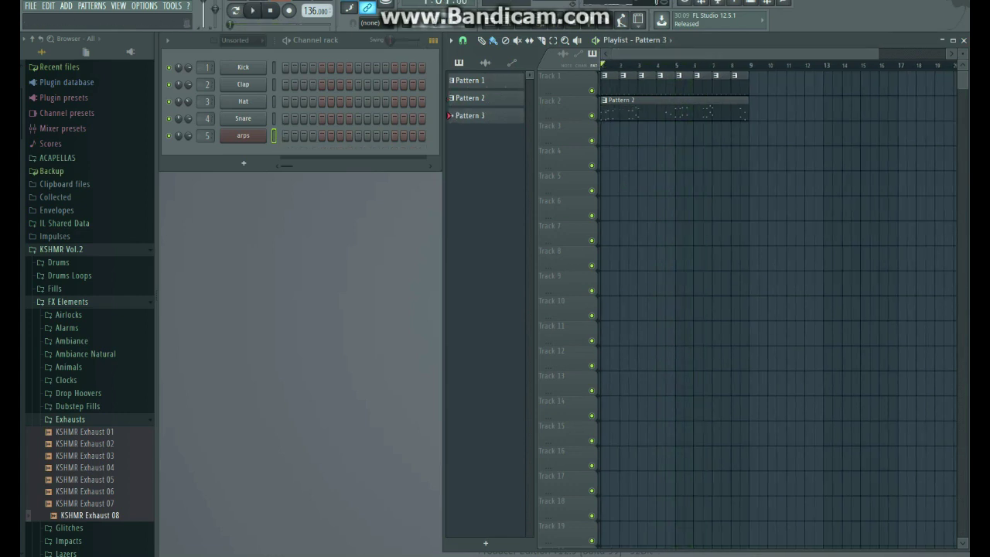
click(245, 163)
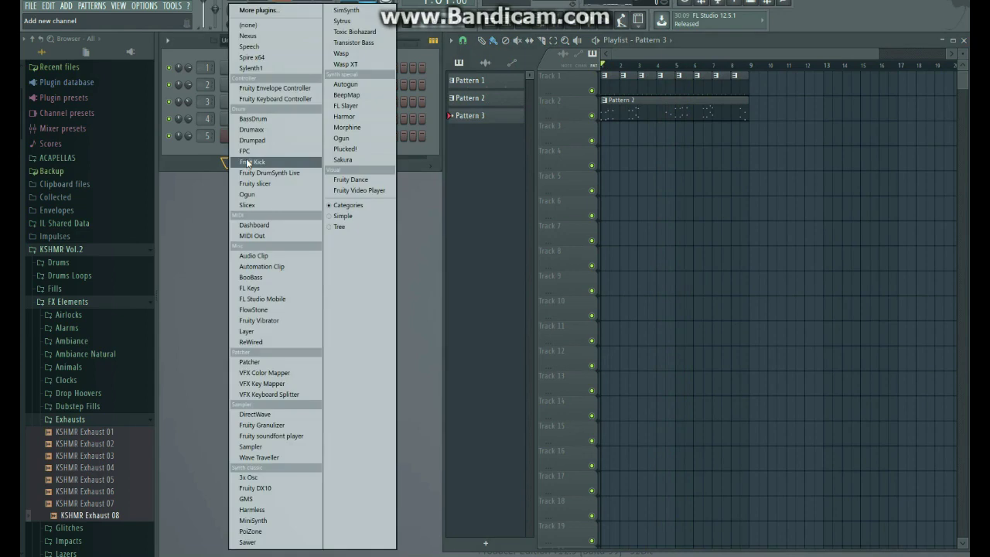
click(249, 37)
Step: Load the saved CHILL BASS preset into the new Nexus channel
click(274, 195)
mouse_move(297, 228)
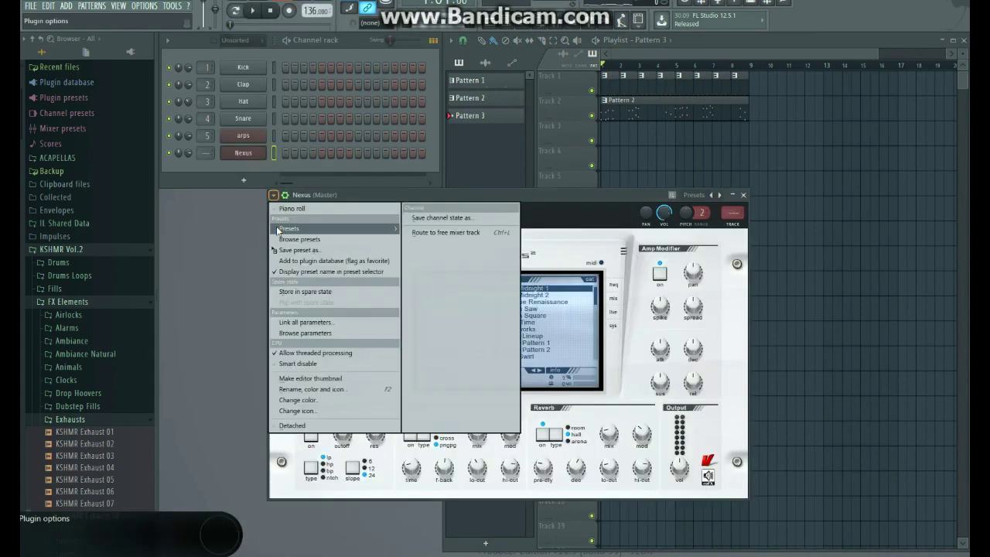
click(427, 301)
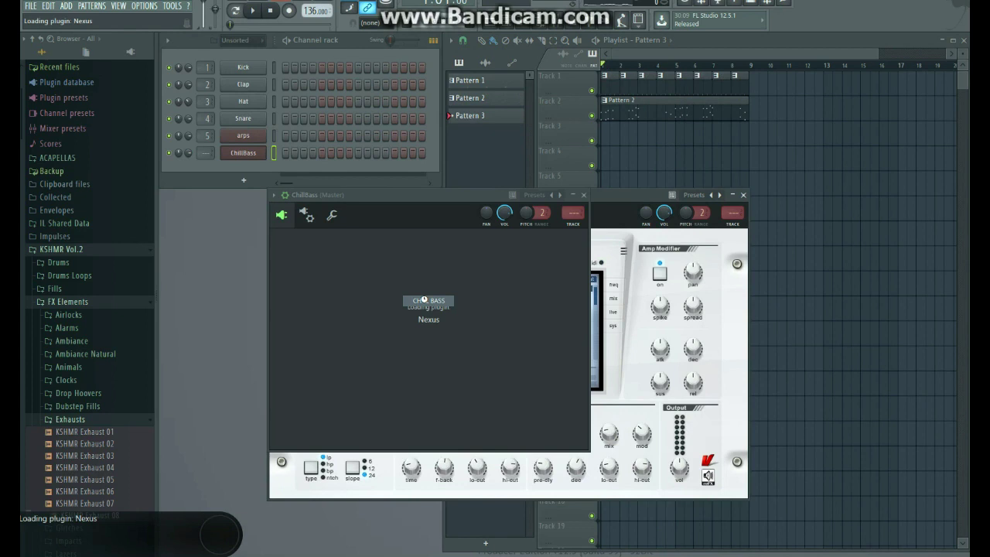
click(409, 430)
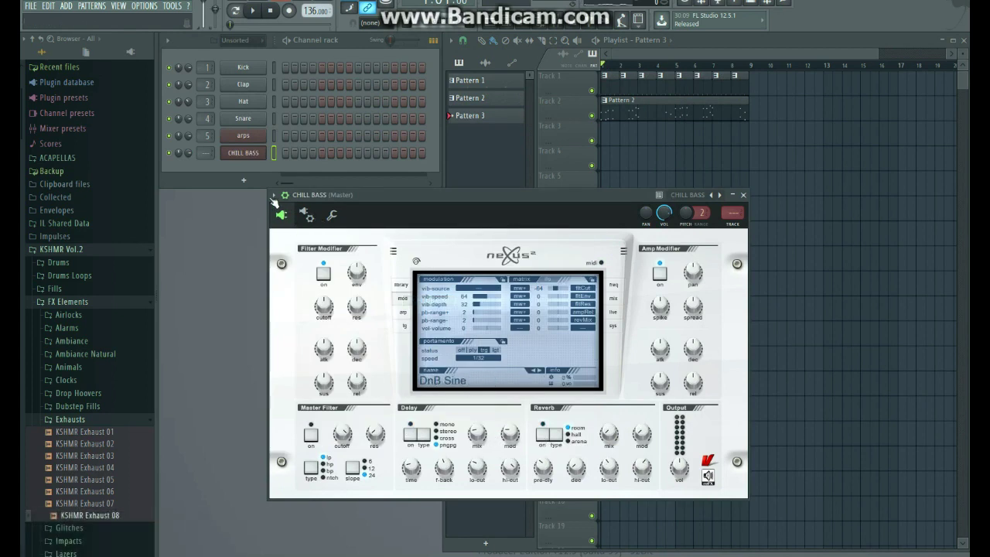
Step: Route the CHILL BASS channel to a free mixer track
click(274, 195)
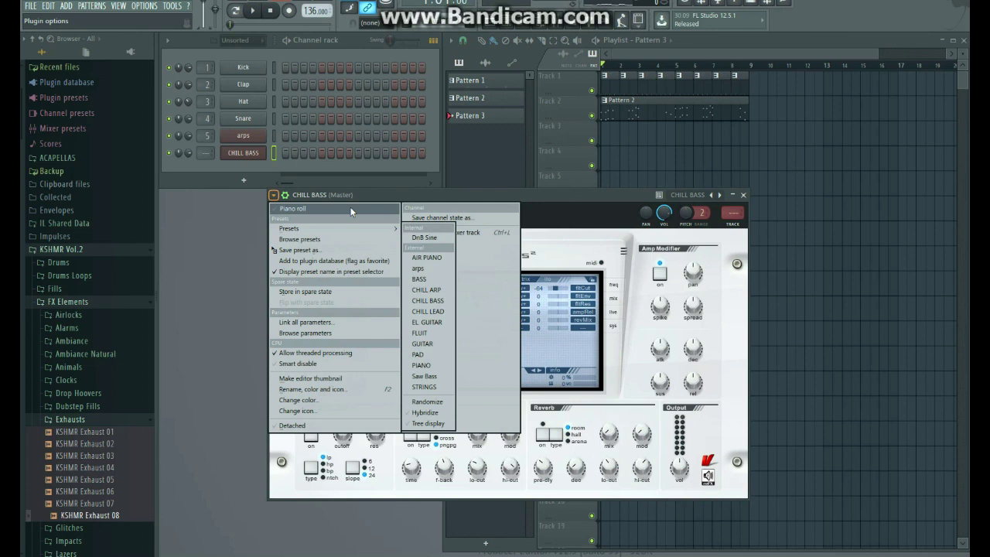
click(424, 235)
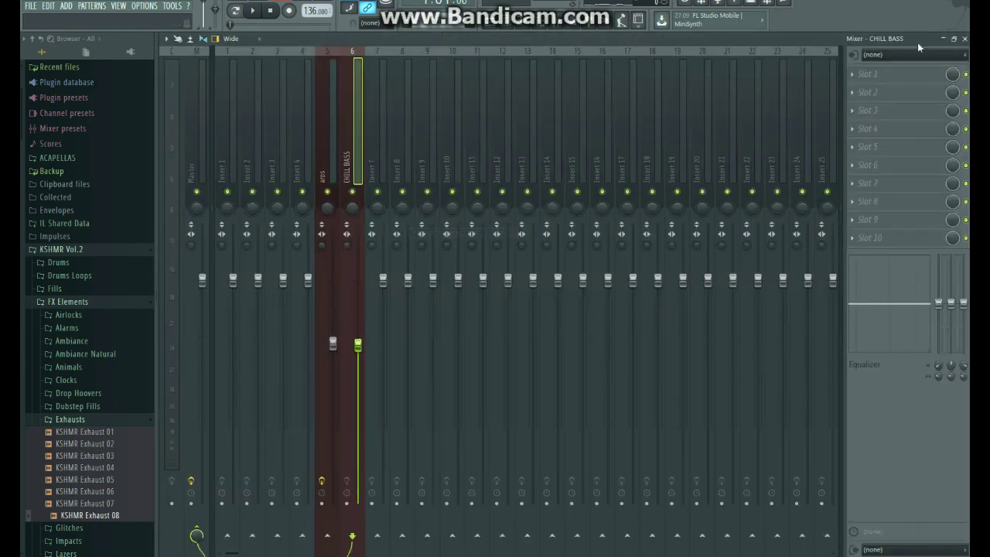
click(964, 39)
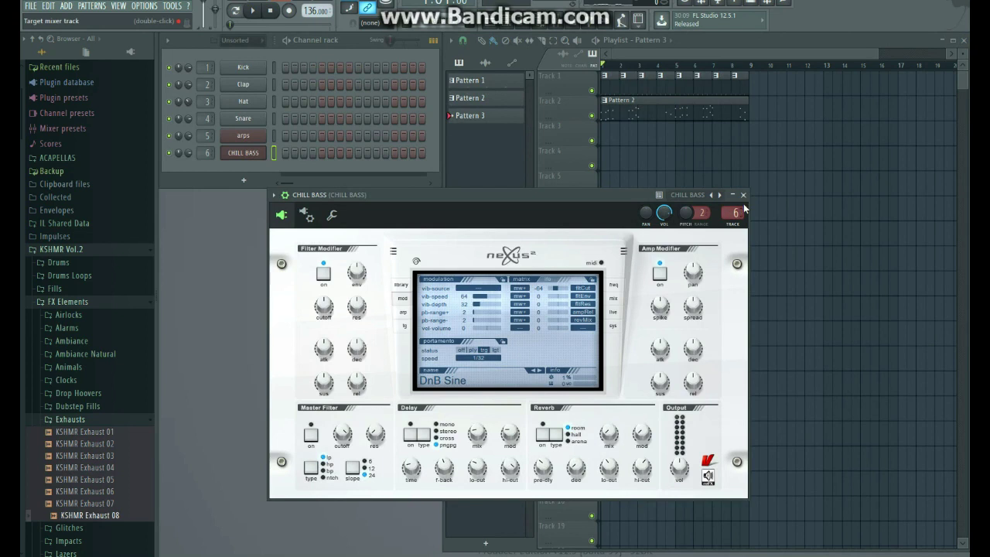
Step: Close the Nexus window and place a Pattern 3 clip at bar 1 of Track 3
click(744, 195)
click(607, 138)
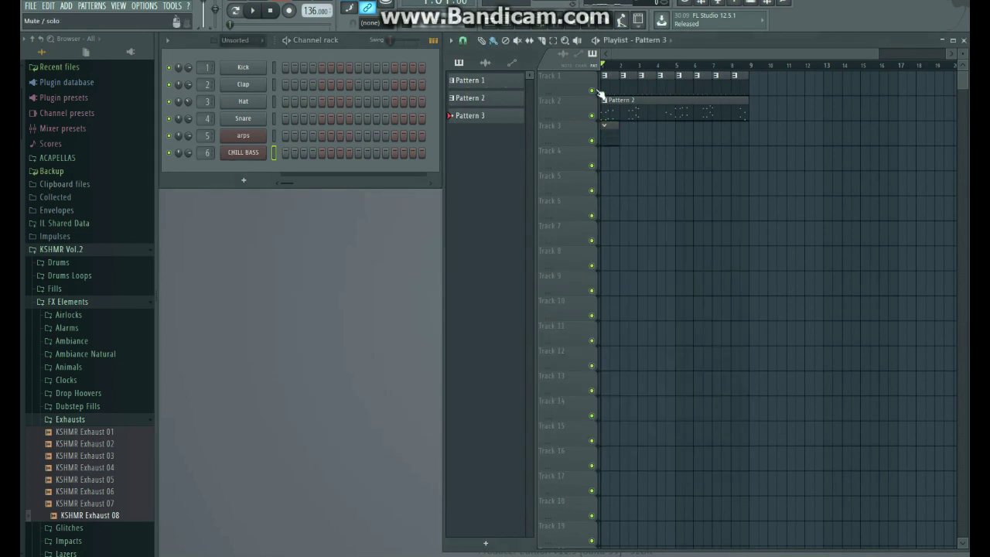
Step: Mute Track 1 and Track 2 in the playlist and open the piano roll for the CHILL BASS channel
click(593, 91)
click(592, 116)
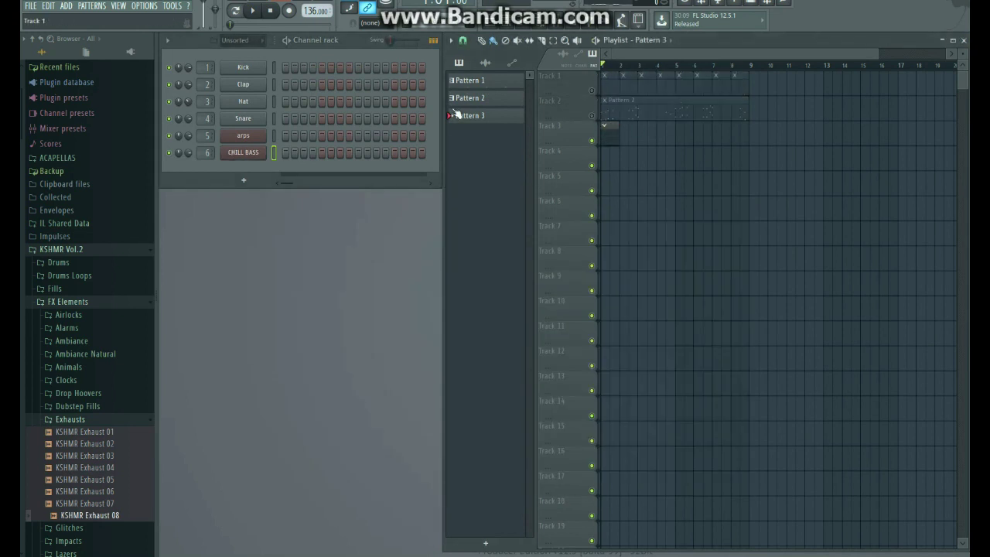
right_click(265, 152)
click(300, 151)
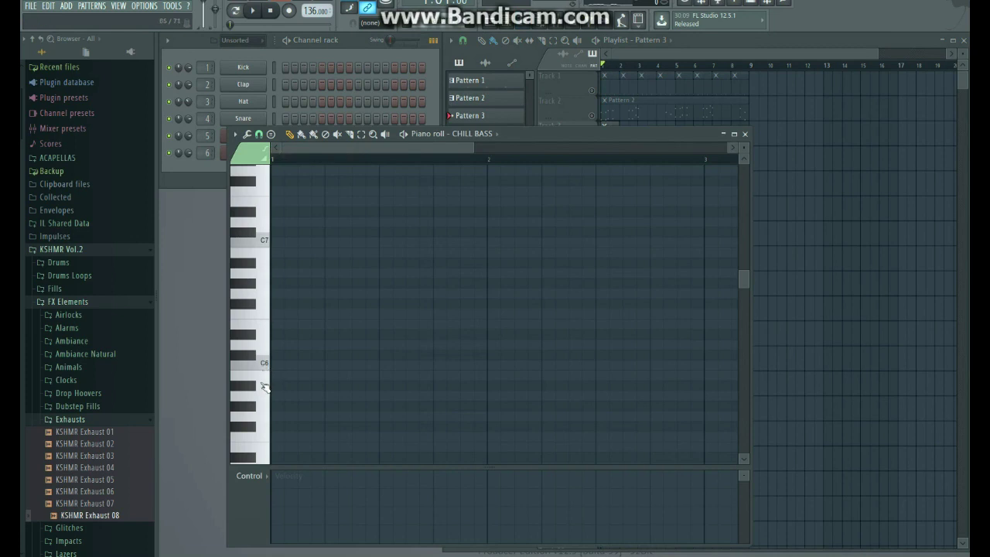
Step: Enter two consecutive F4 notes, each two bars long, filling bars 1 to 4 of the CHILL BASS part
scroll(263, 376, down, 2)
scroll(263, 344, down, 4)
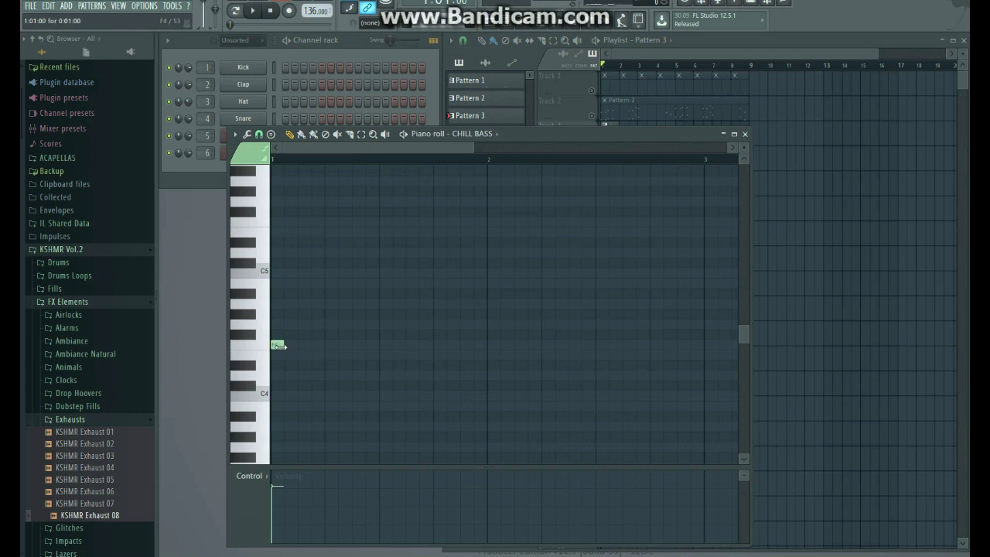
drag(280, 346, 663, 352)
drag(576, 164, 569, 189)
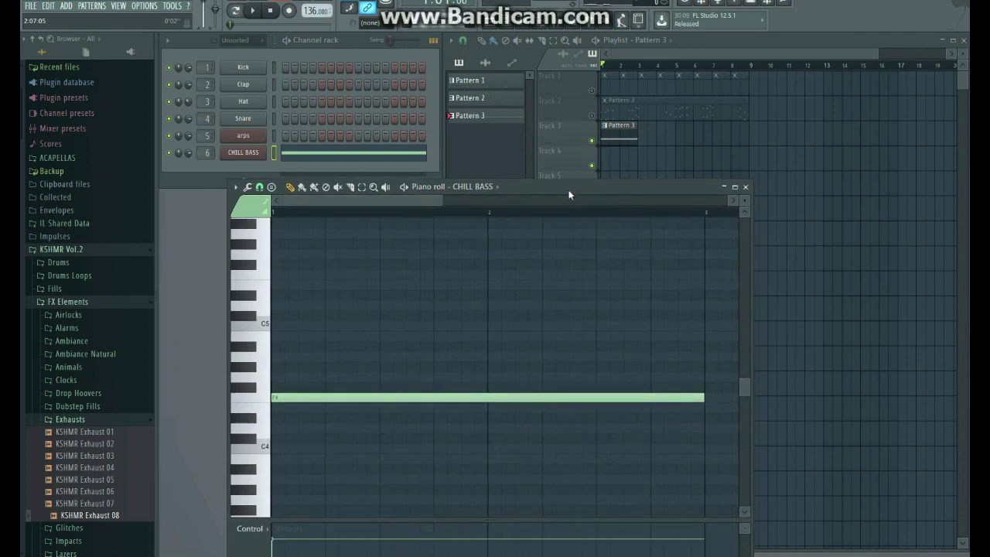
scroll(486, 265, down, 3)
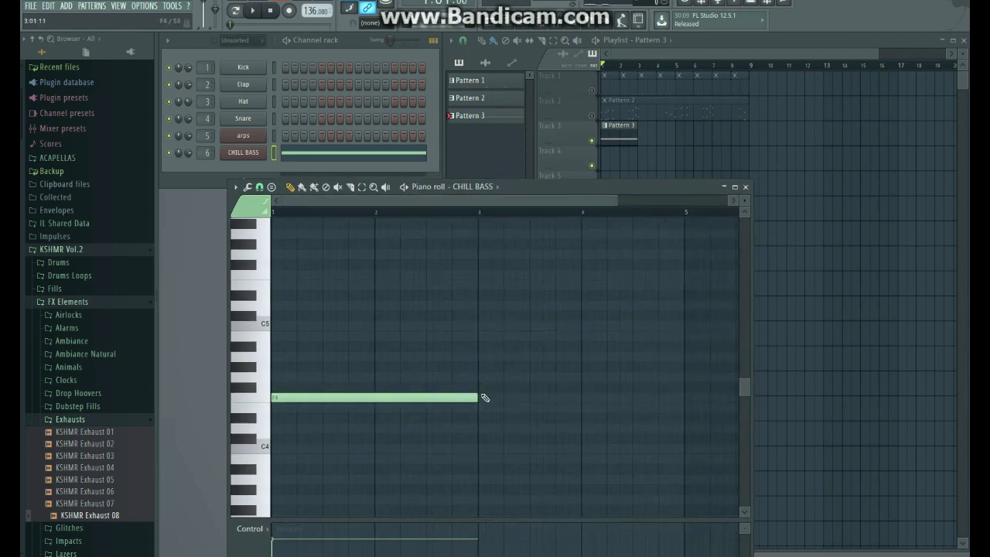
click(481, 397)
Step: Add two consecutive two-bar A4 notes starting at bar 5 and shift both down an octave to A3
scroll(519, 392, right, 4)
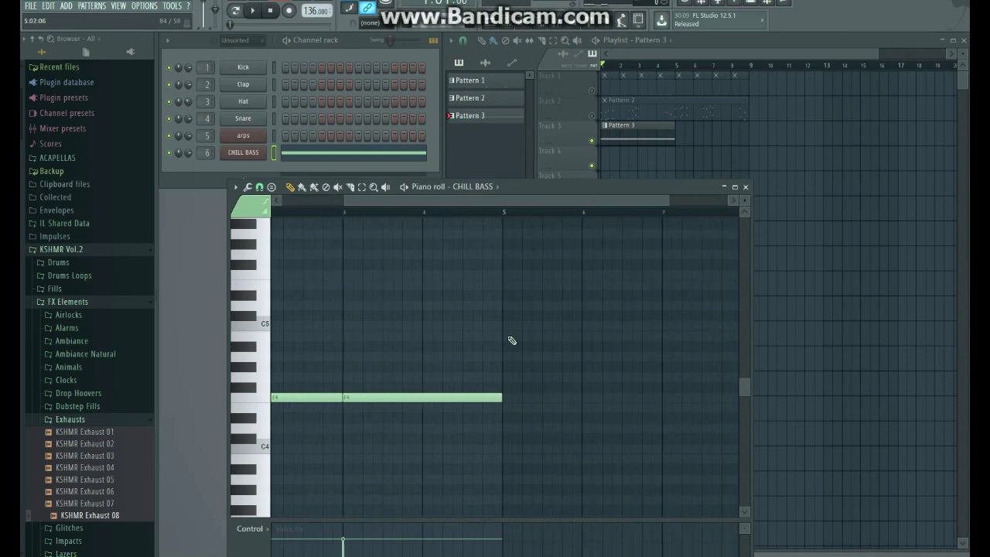
click(507, 347)
right_click(507, 348)
click(506, 356)
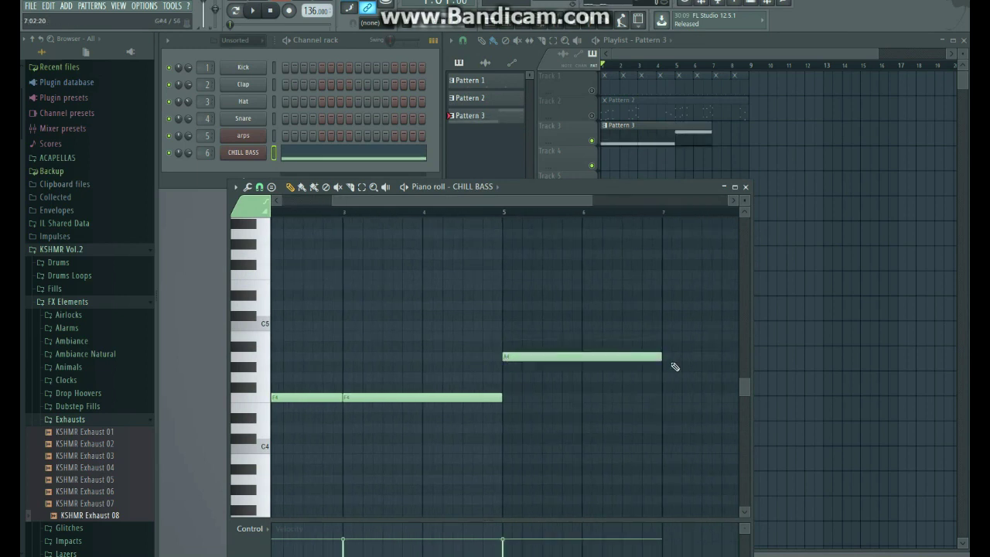
click(666, 357)
drag(621, 323, 698, 387)
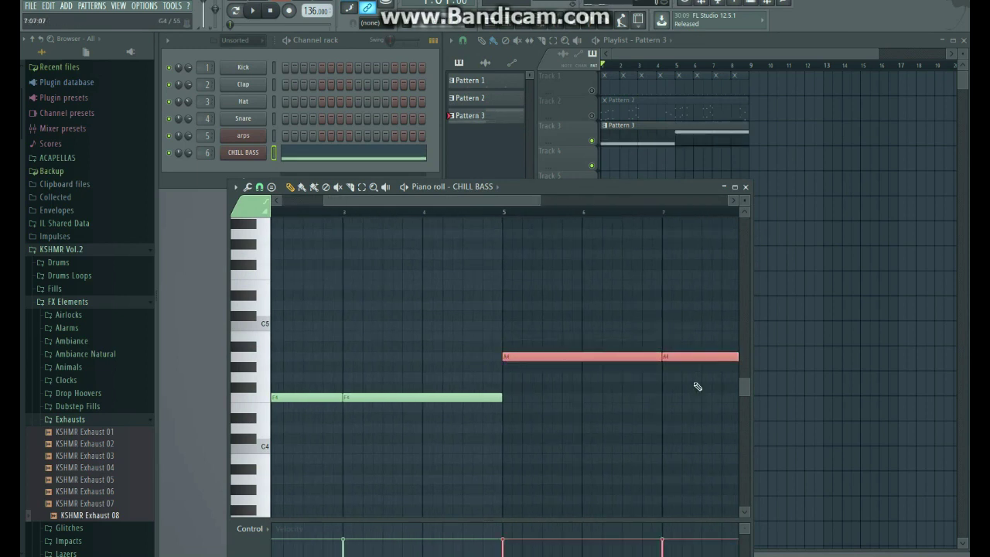
key(ctrl+Down)
Step: Close the piano roll, unmute Track 2 and play the arp together with the bass
key(space)
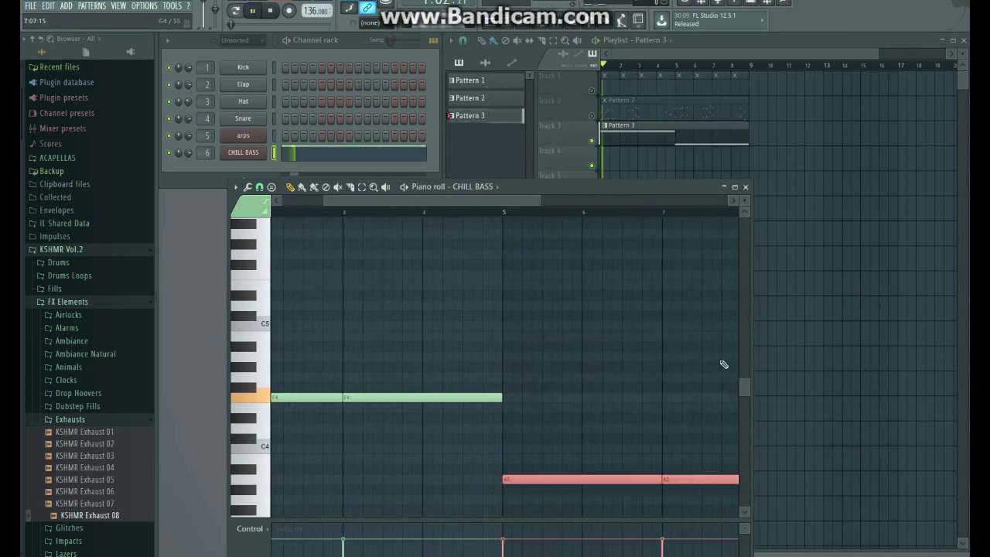
click(746, 188)
key(space)
click(592, 115)
key(space)
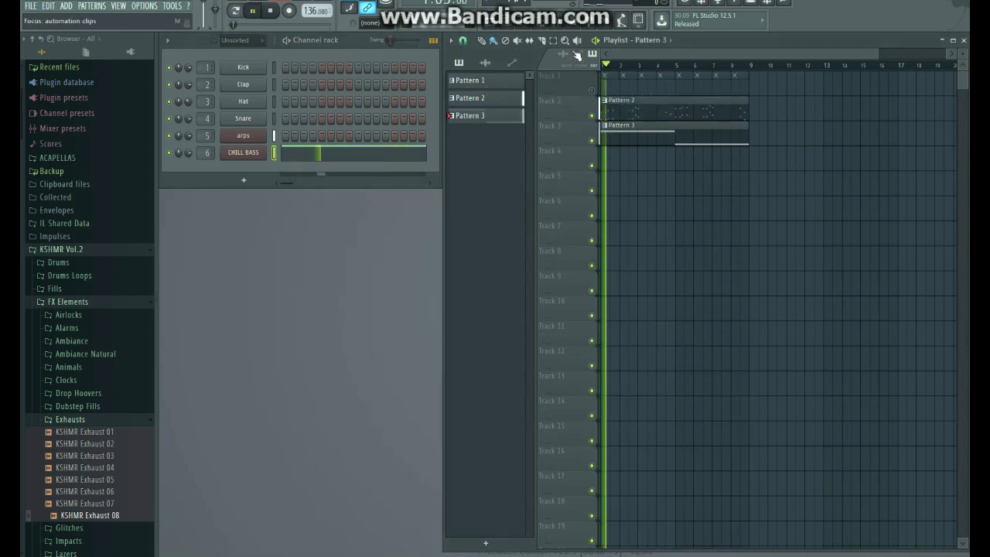
Step: Lower the volume of the CHILL BASS mixer track to sit below the arps level during playback
key(F9)
drag(357, 345, 357, 375)
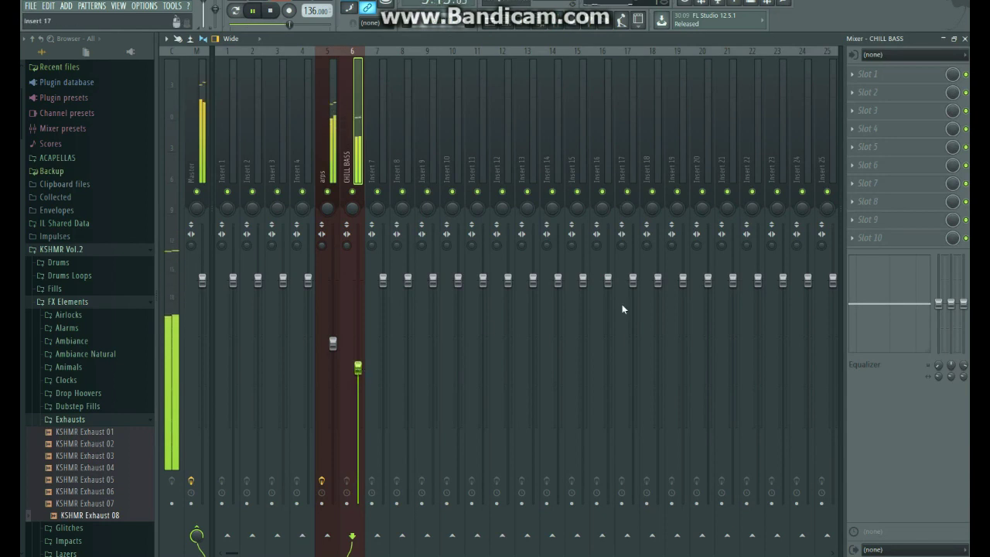
click(964, 38)
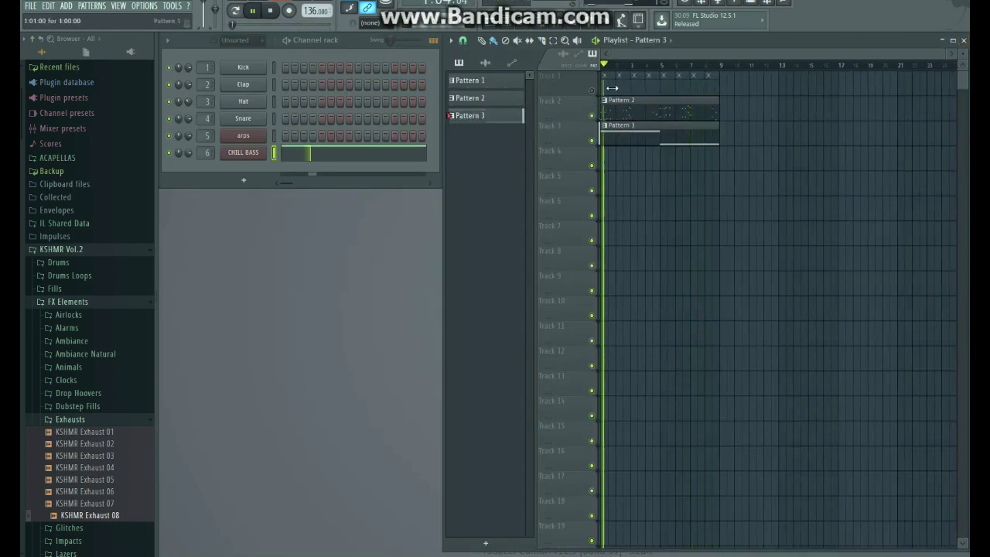
Step: Mute Track 2 and load Fruity Parametric EQ 2 in the first effect slot of the CHILL BASS mixer track
key(space)
click(592, 115)
click(556, 19)
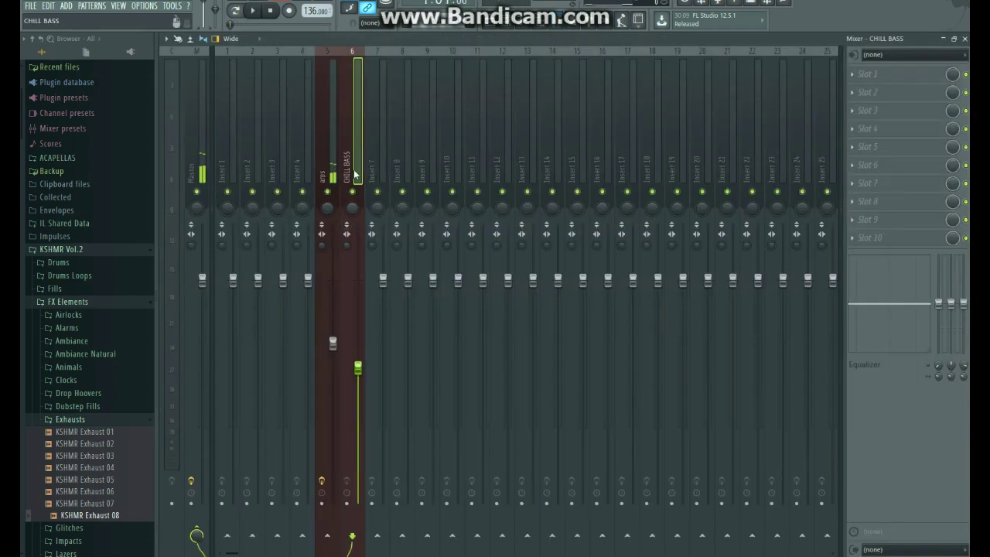
click(856, 83)
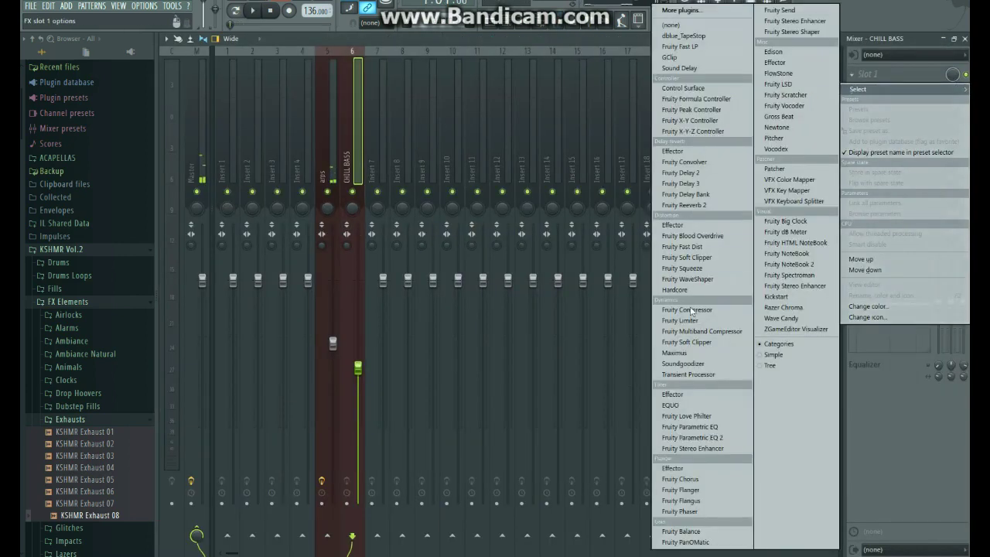
click(700, 437)
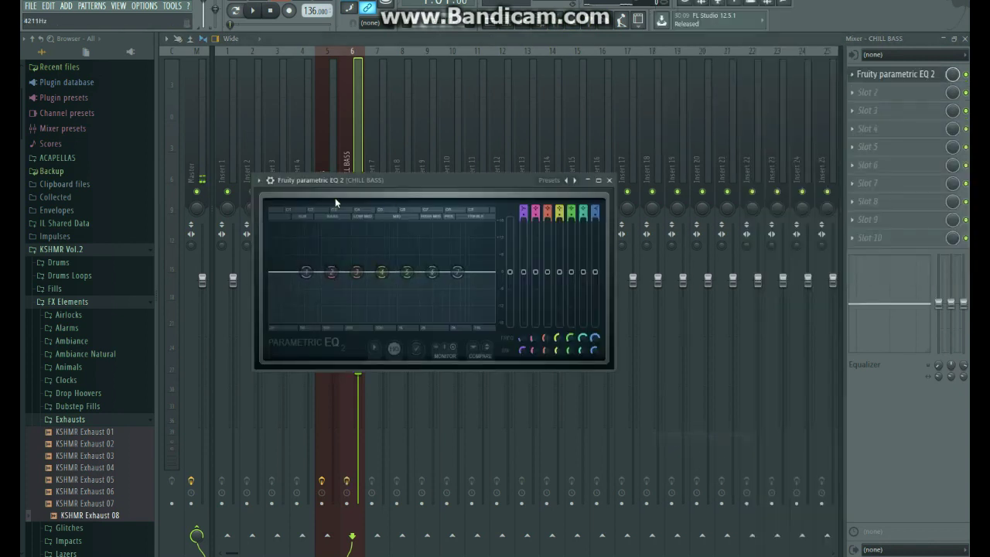
Step: Play the bass and set band 2 of the EQ to a narrow cut of about 6 dB at 86 Hz
key(space)
mouse_move(321, 276)
mouse_down()
mouse_move(316, 236)
mouse_move(318, 291)
mouse_up()
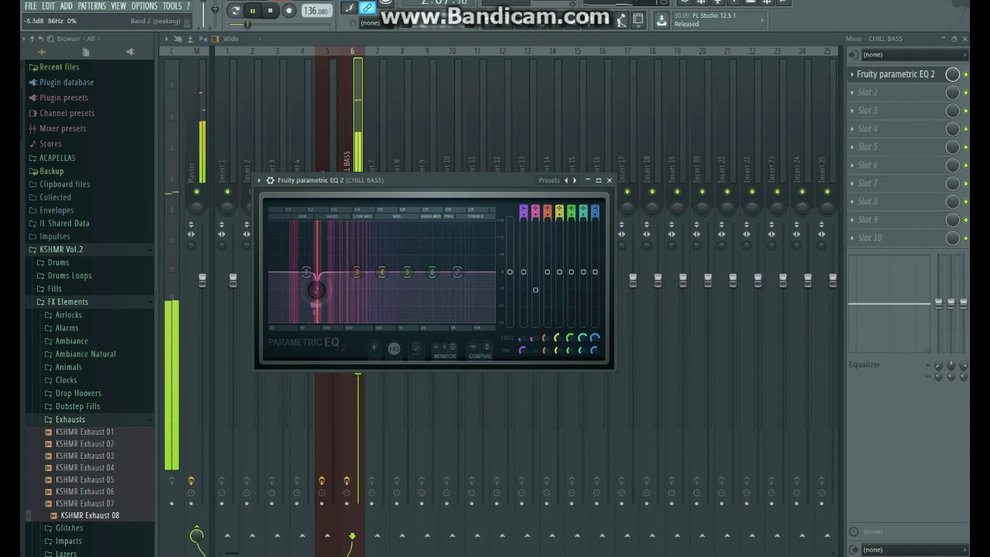
click(610, 180)
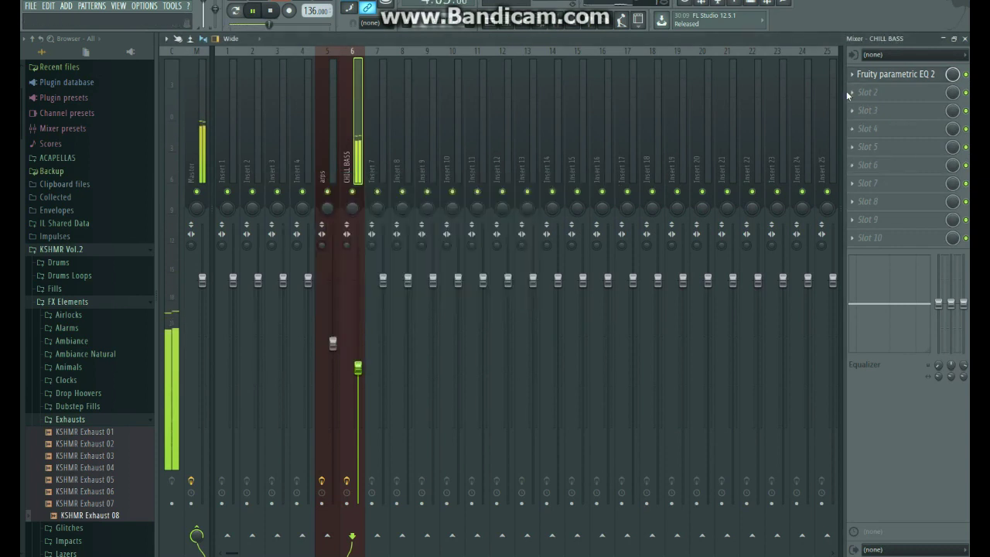
Step: Load a second Fruity Parametric EQ 2 in slot 2 and set its band 1 to about 0.4 dB at 48 Hz
click(851, 93)
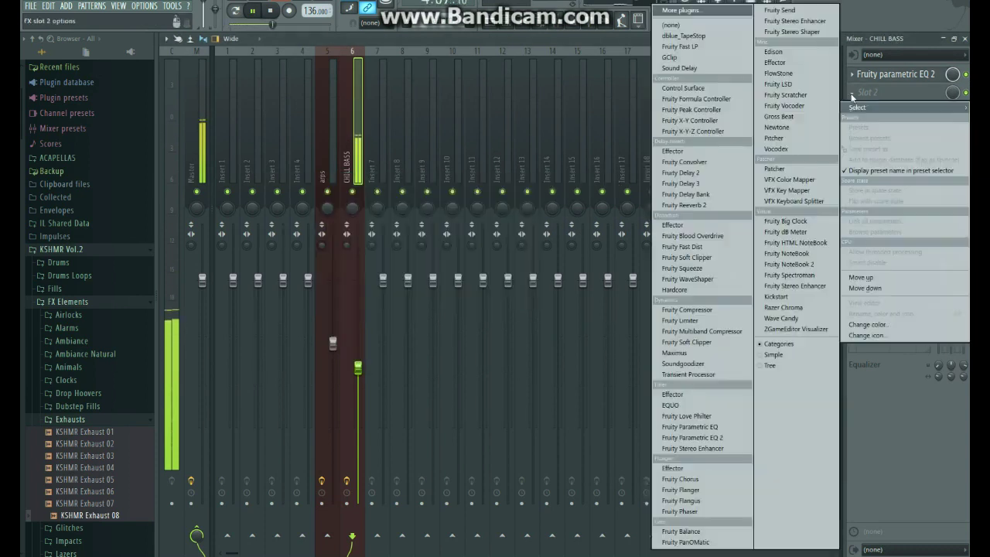
click(695, 438)
mouse_move(316, 287)
mouse_down()
mouse_move(316, 264)
mouse_move(313, 282)
mouse_up()
key(space)
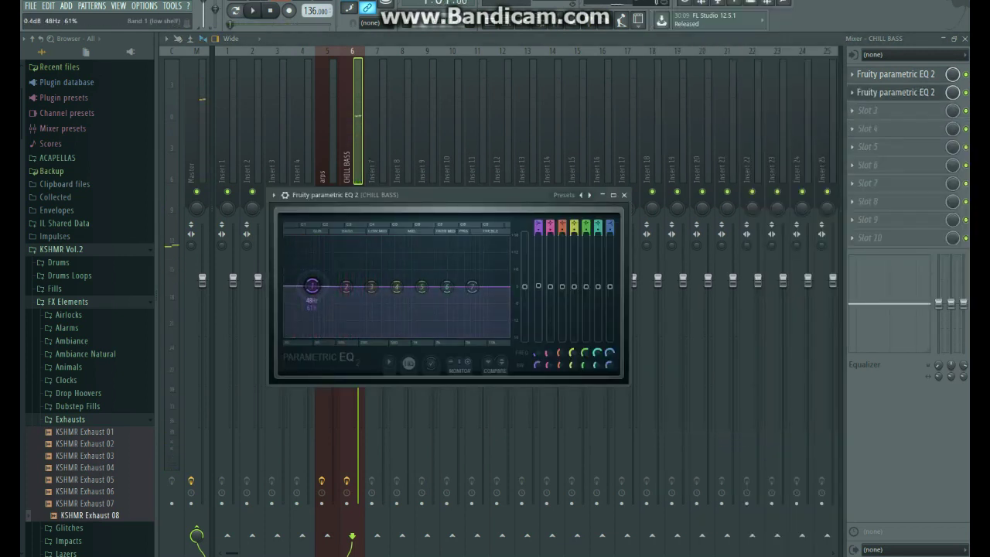
key(space)
key(space)
click(624, 195)
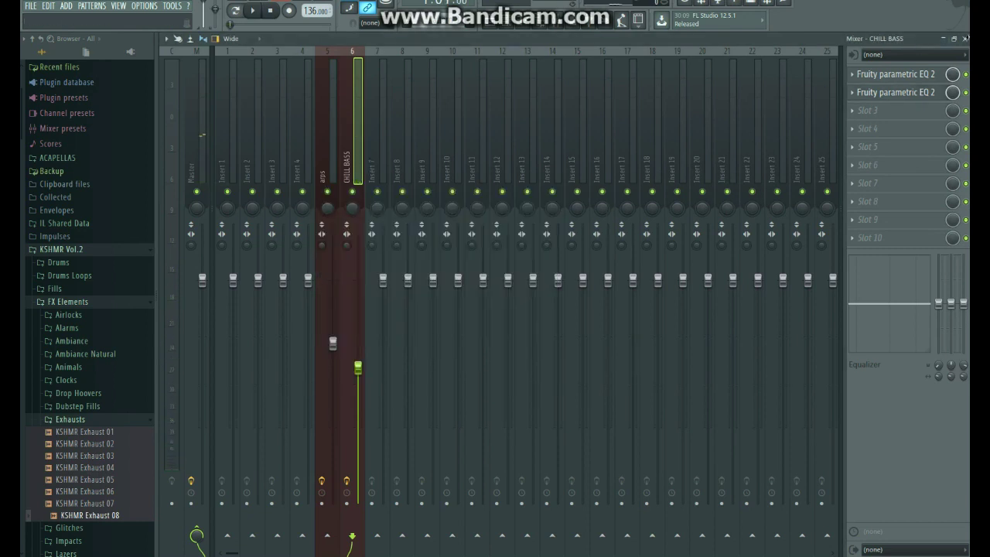
Step: Set band 2 of the slot 2 EQ to a narrow cut of about 6.1 dB at 56 Hz while the bass plays
click(965, 38)
click(664, 68)
click(554, 27)
click(898, 93)
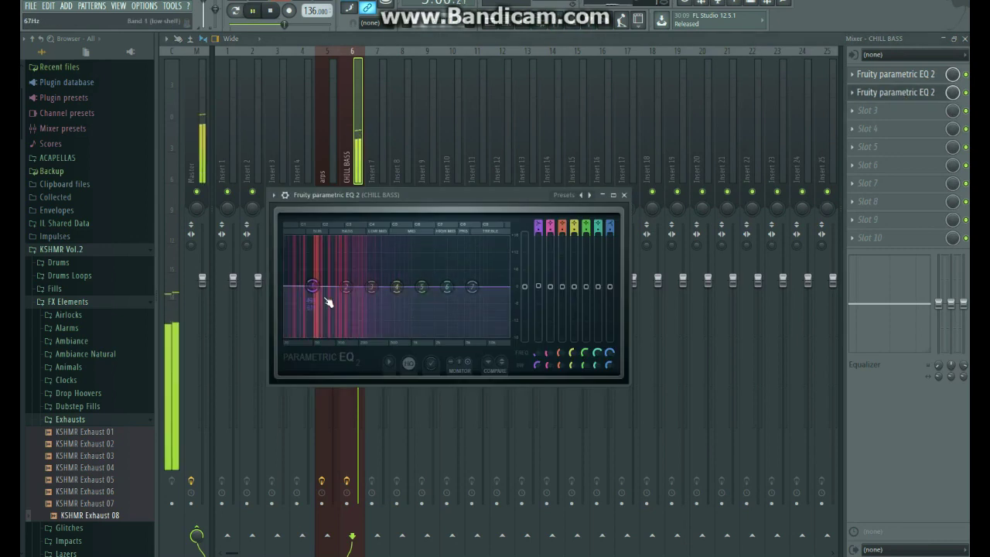
drag(346, 293, 317, 300)
key(space)
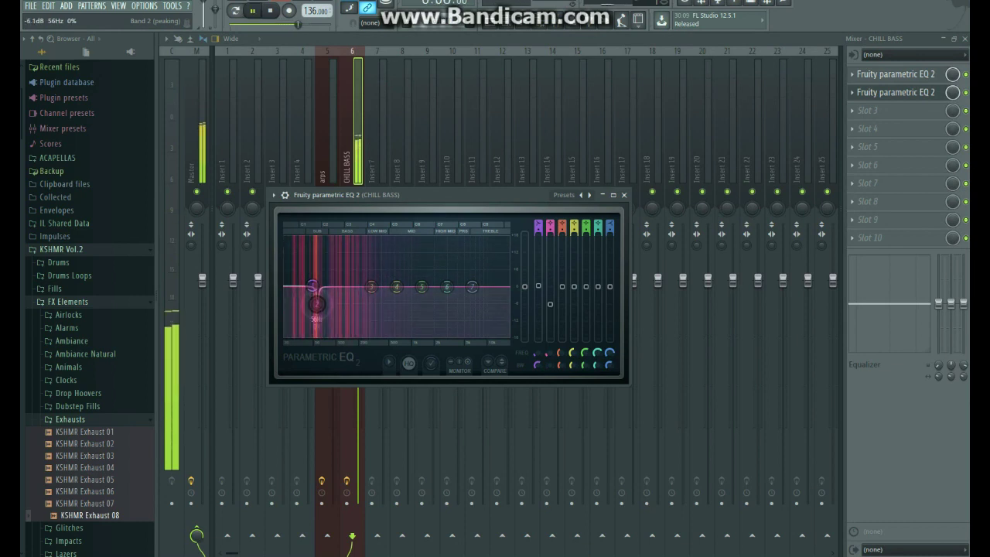
click(624, 194)
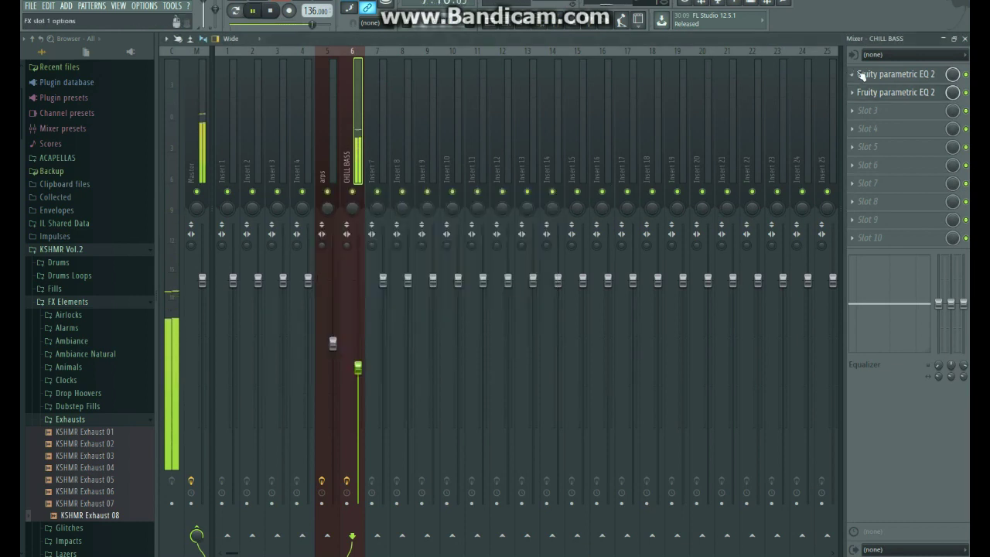
Step: Deepen the band 2 cut at 86 Hz in the slot 1 EQ to about twice its depth, and close the mixer
click(863, 73)
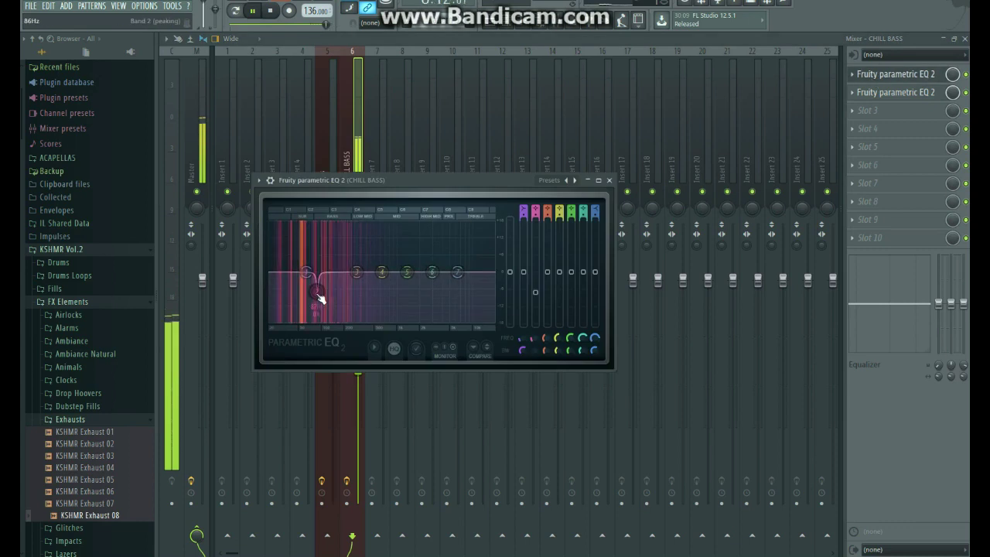
mouse_move(320, 299)
mouse_down()
mouse_move(317, 288)
mouse_move(317, 310)
mouse_up()
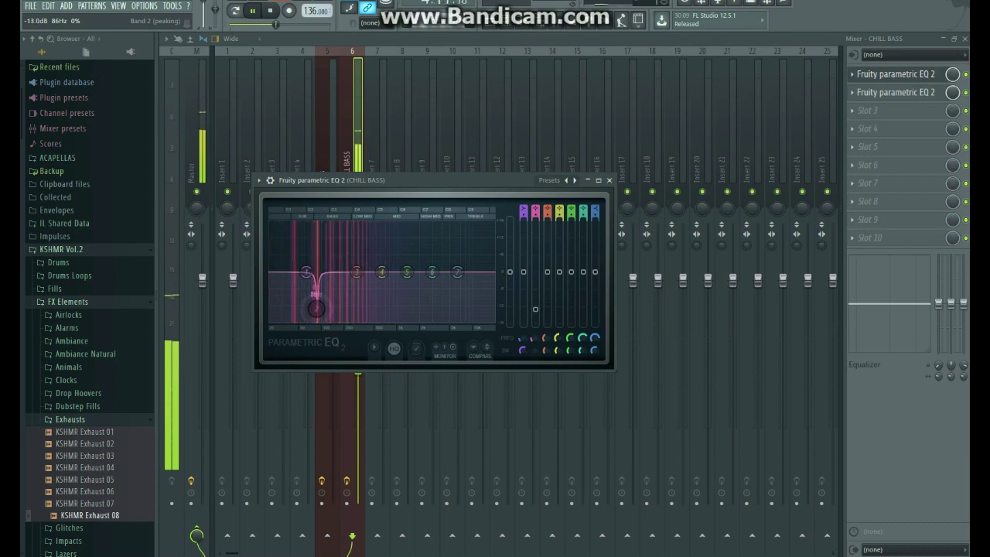
click(609, 180)
key(space)
click(965, 39)
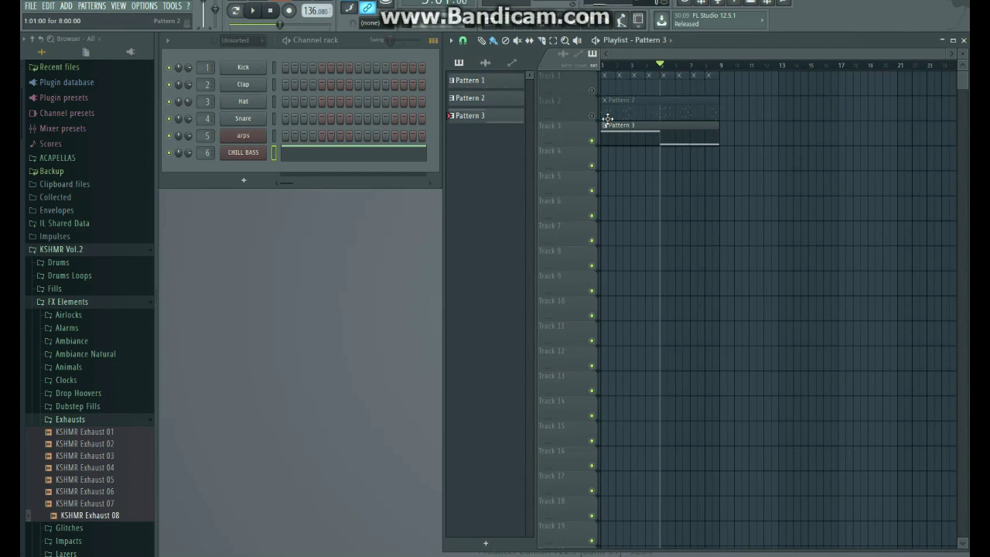
Step: Unmute Track 2 and play from bar 1, and unmute Track 1 and play the drums, arp and bass together
click(594, 116)
click(608, 69)
key(space)
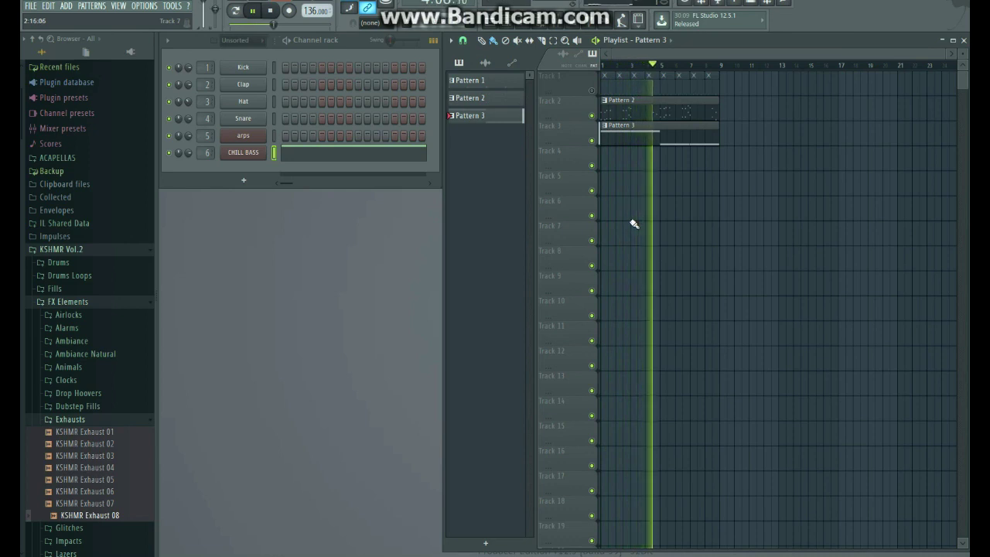
key(space)
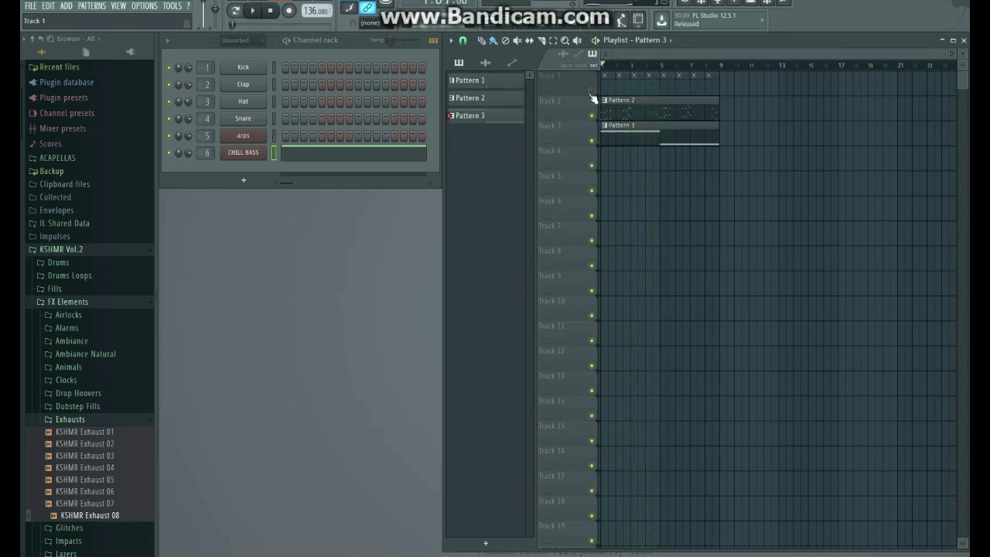
key(space)
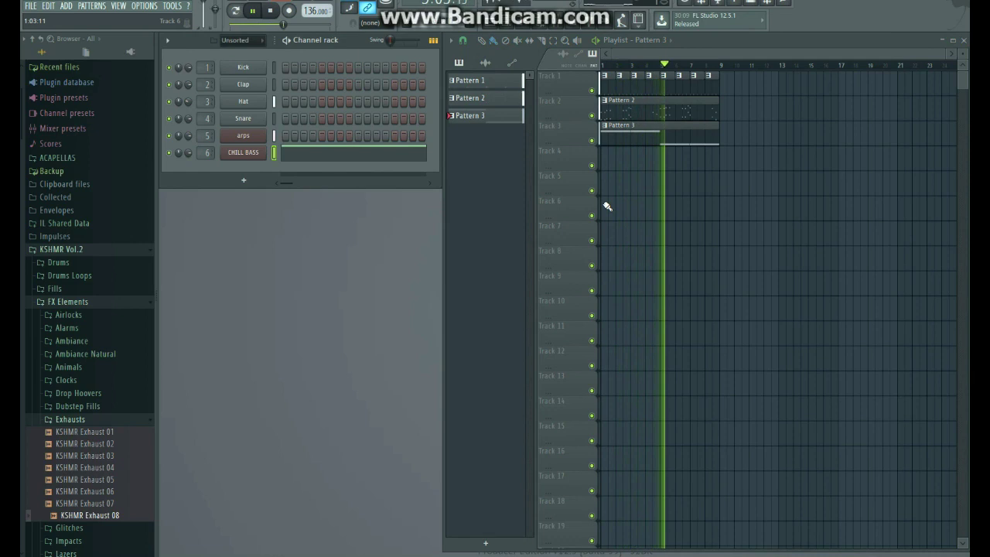
key(space)
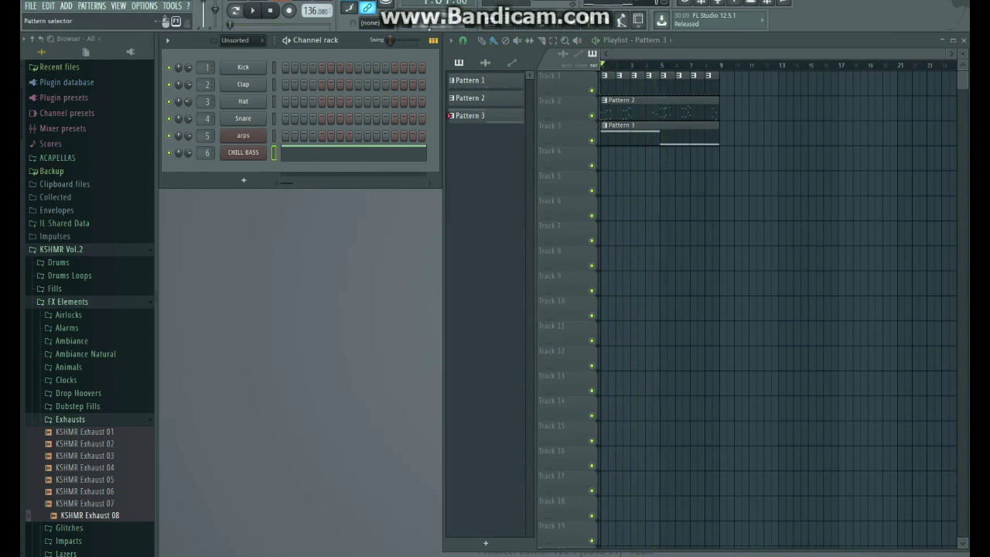
Step: Create the new empty Pattern 4, mute Track 2 and add another Nexus instrument channel
key(F4)
click(592, 116)
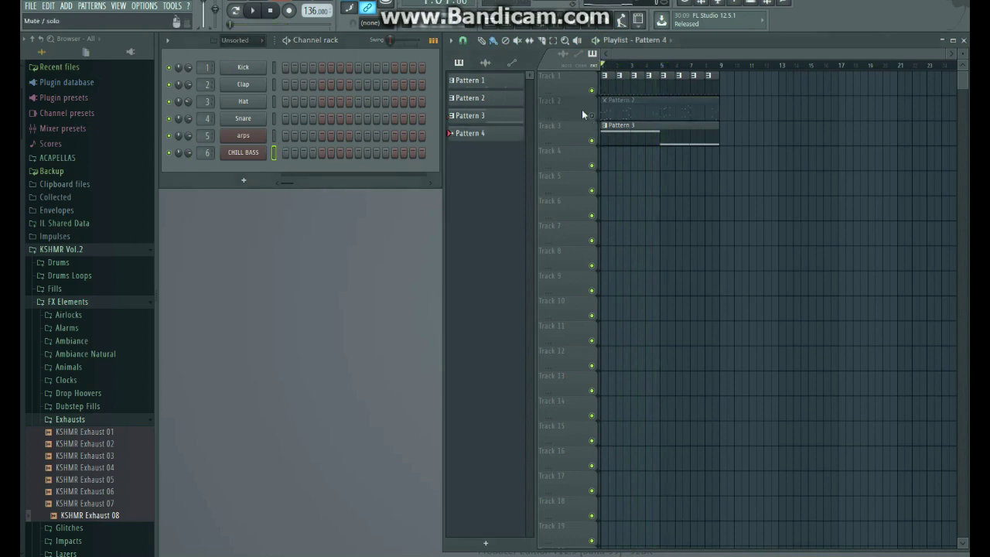
click(244, 182)
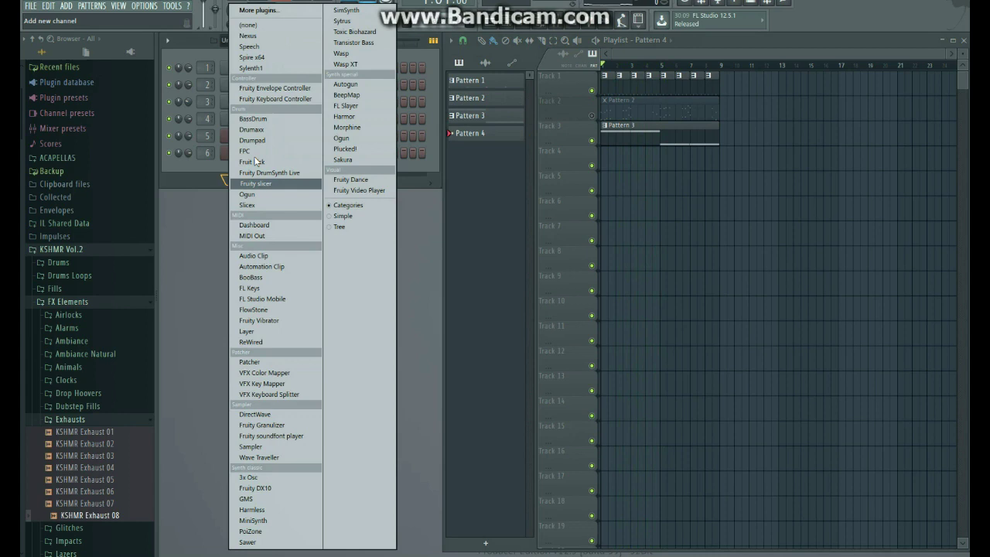
click(262, 38)
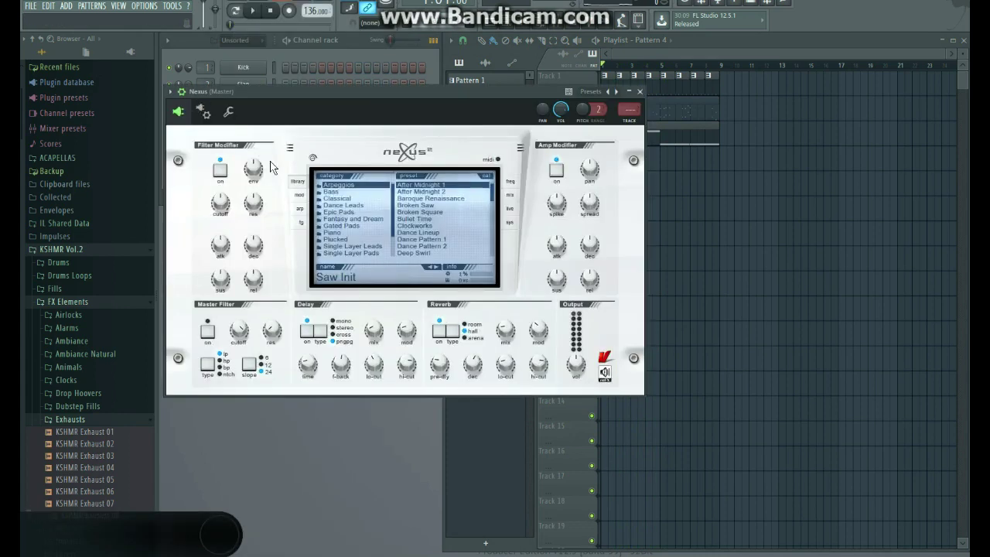
Step: Load the Borellian Afterglow preset from the Epic Pads category in the new Nexus channel
click(333, 212)
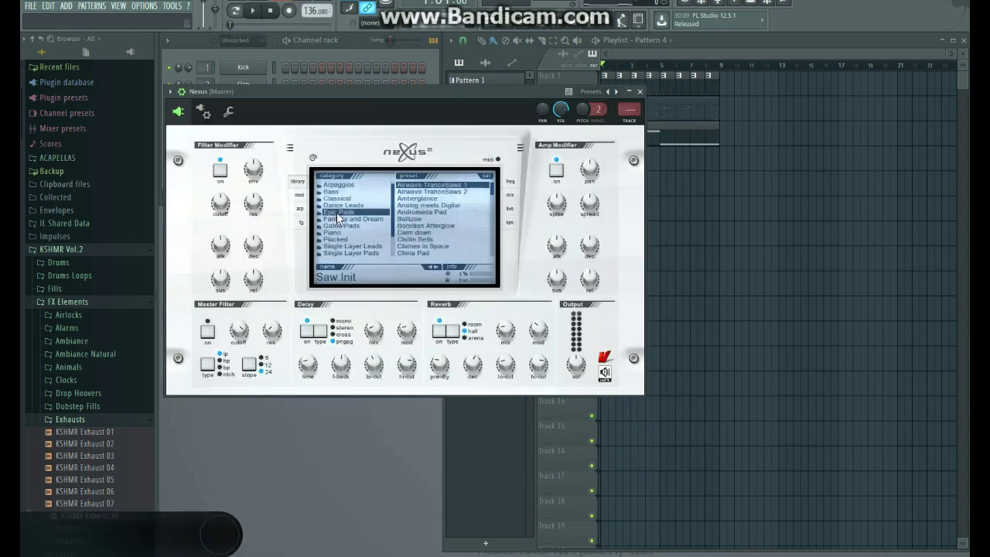
click(418, 226)
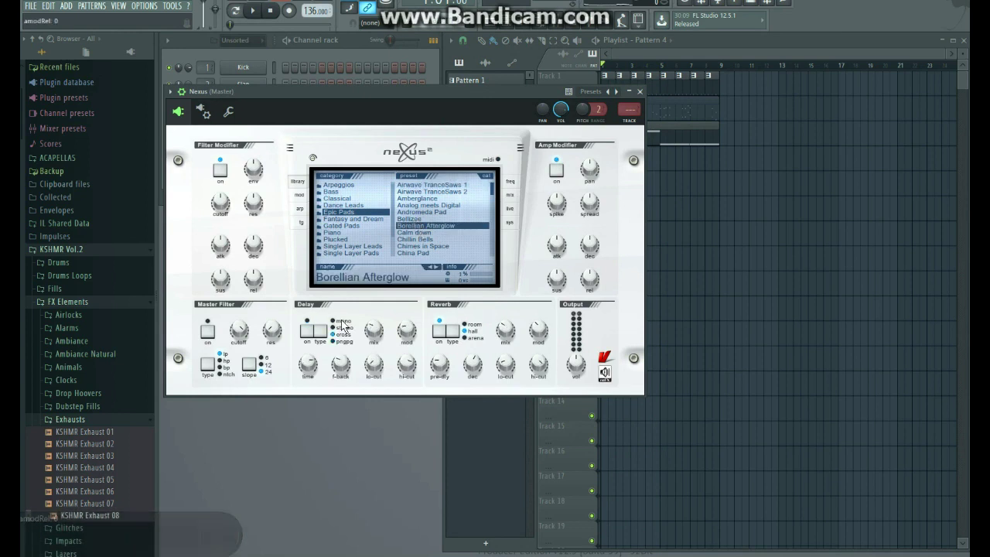
Step: Route the new Nexus channel to free mixer track 7, lower that track's fader well below default, and close the mixer and plugin
mouse_move(502, 330)
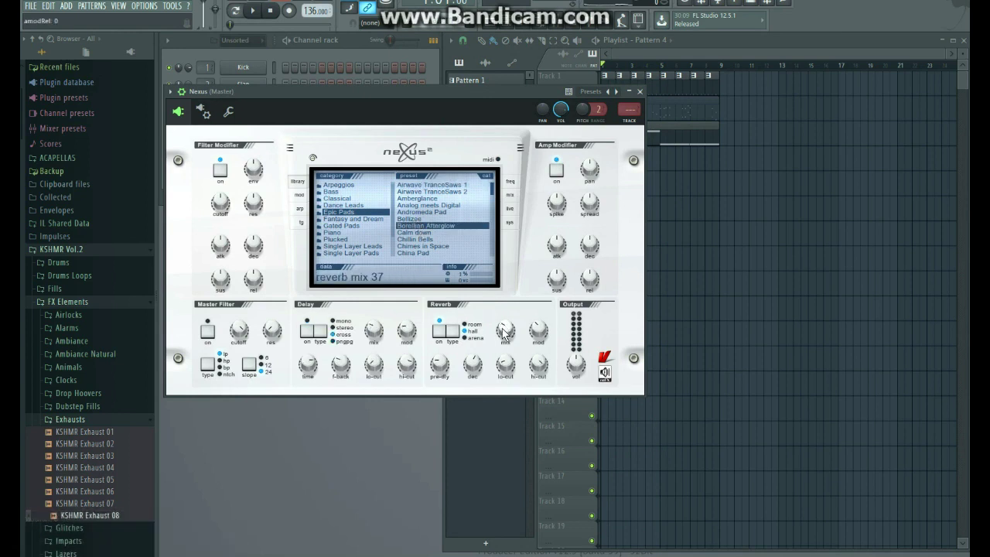
click(169, 92)
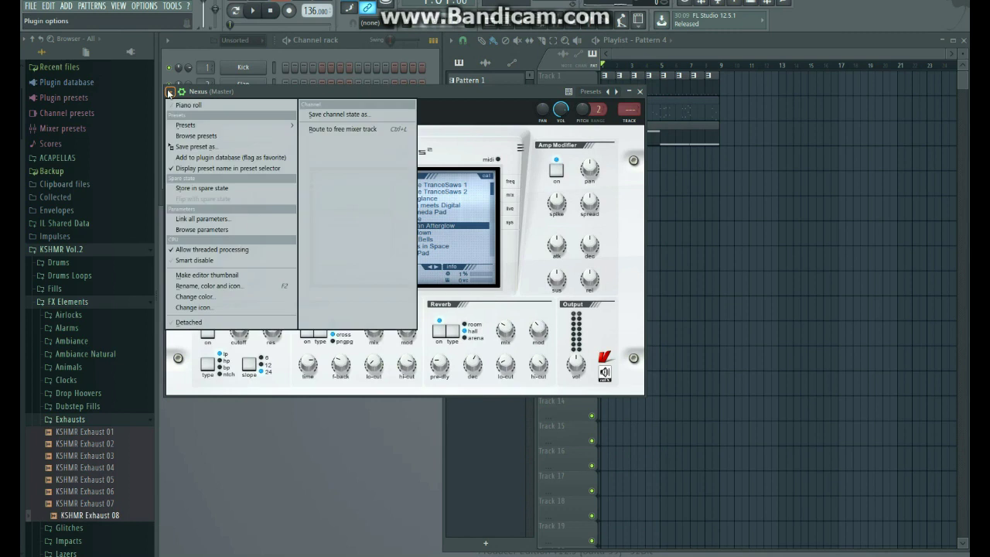
click(349, 132)
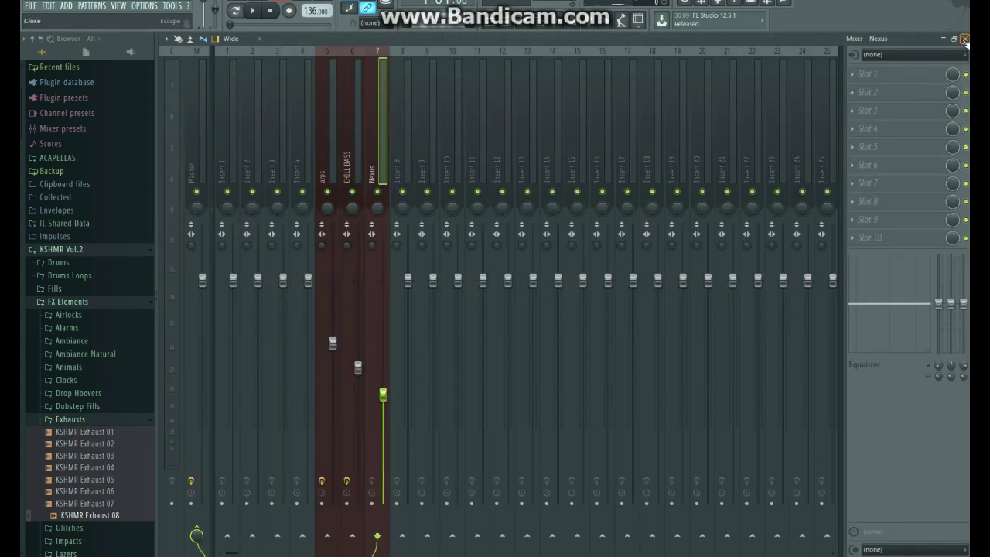
click(965, 39)
click(640, 92)
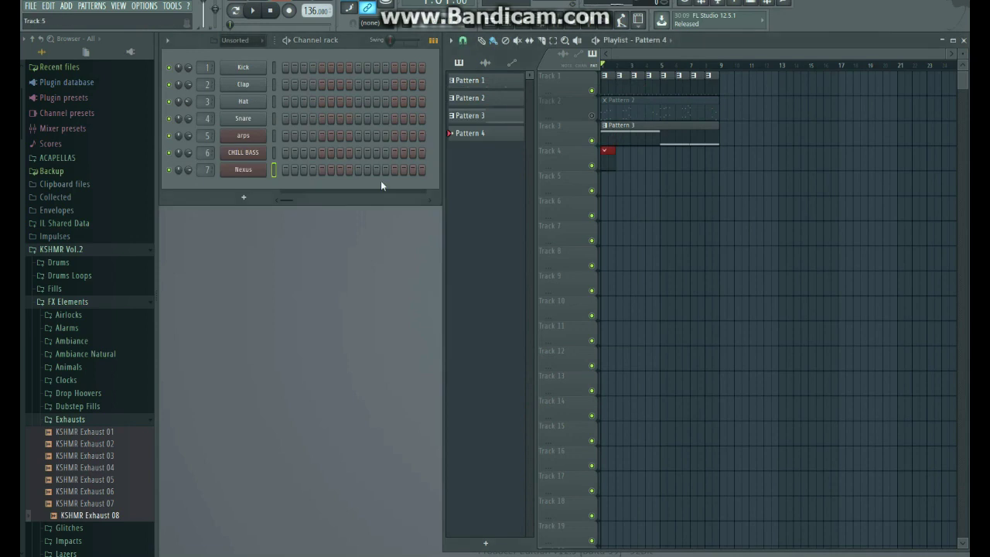
Step: Open the piano roll of the new Nexus channel and draw two-bar F5 and A5 notes starting at bar 1
right_click(252, 172)
click(278, 171)
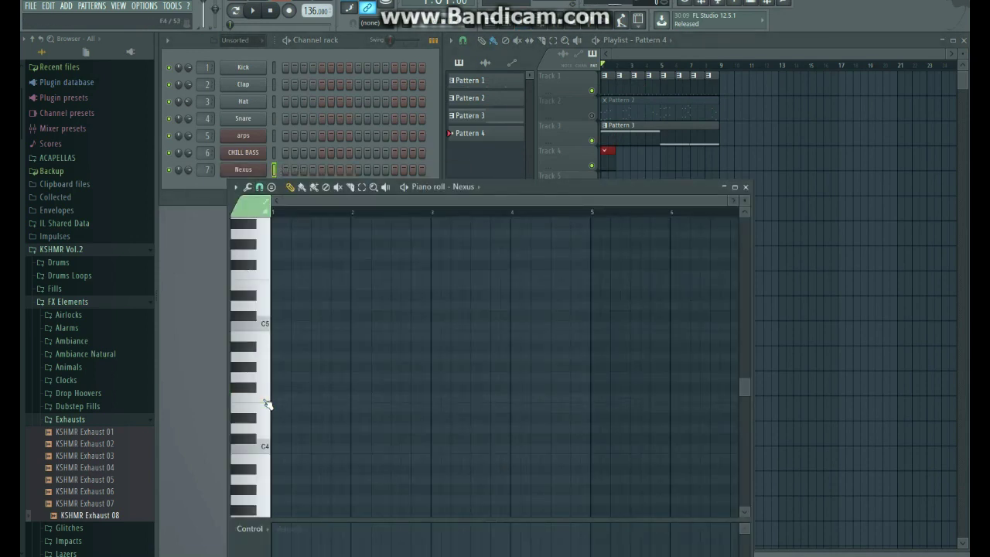
scroll(269, 399, up, 3)
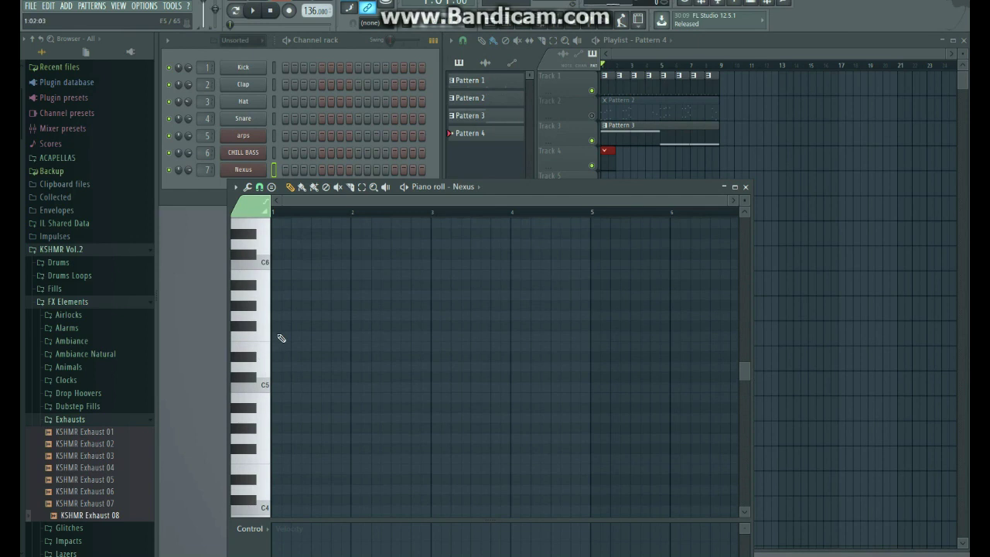
click(281, 338)
click(276, 297)
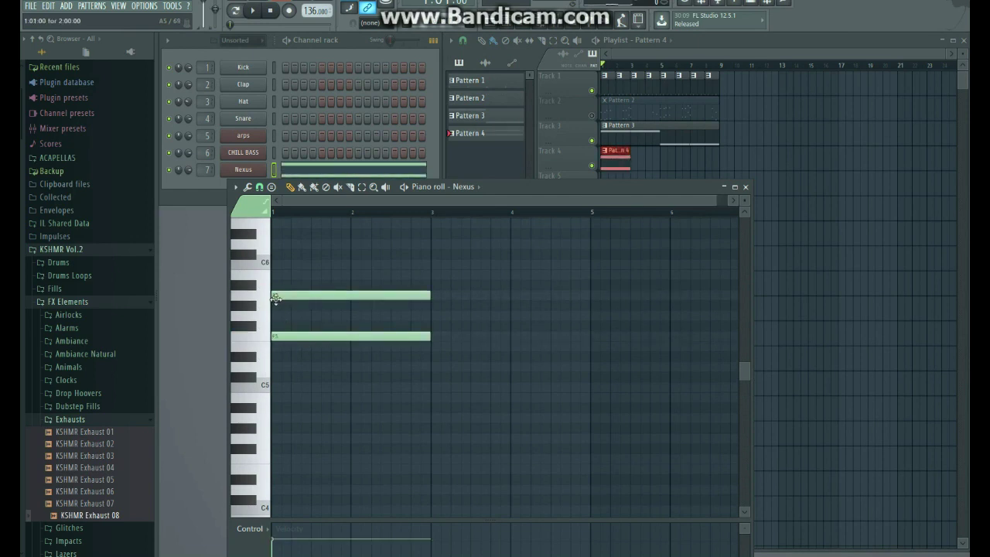
Step: Complete the first chord with two-bar C6 and F6 notes at bar 1, removing the trial notes between them
scroll(281, 295, up, 2)
click(276, 293)
right_click(276, 293)
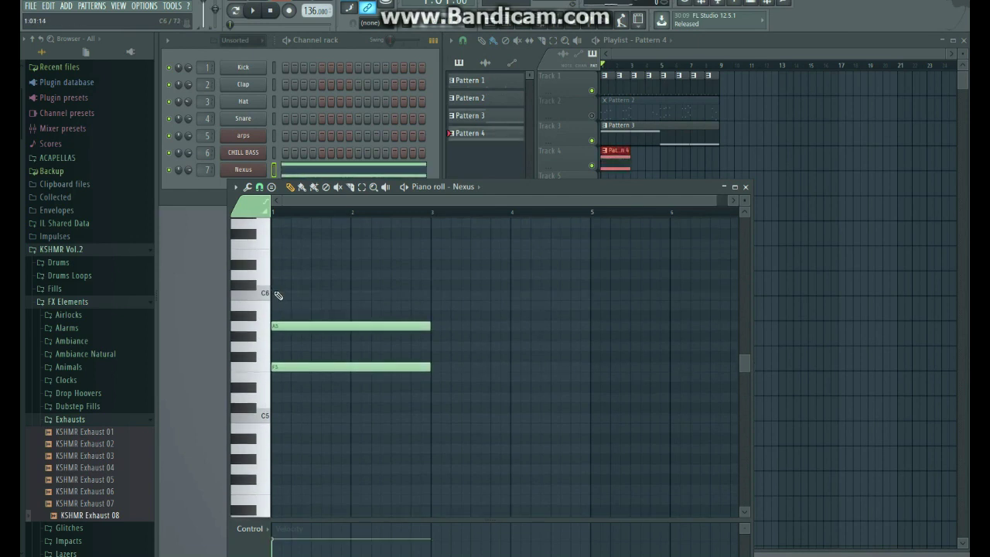
click(276, 294)
click(280, 268)
right_click(279, 266)
click(276, 254)
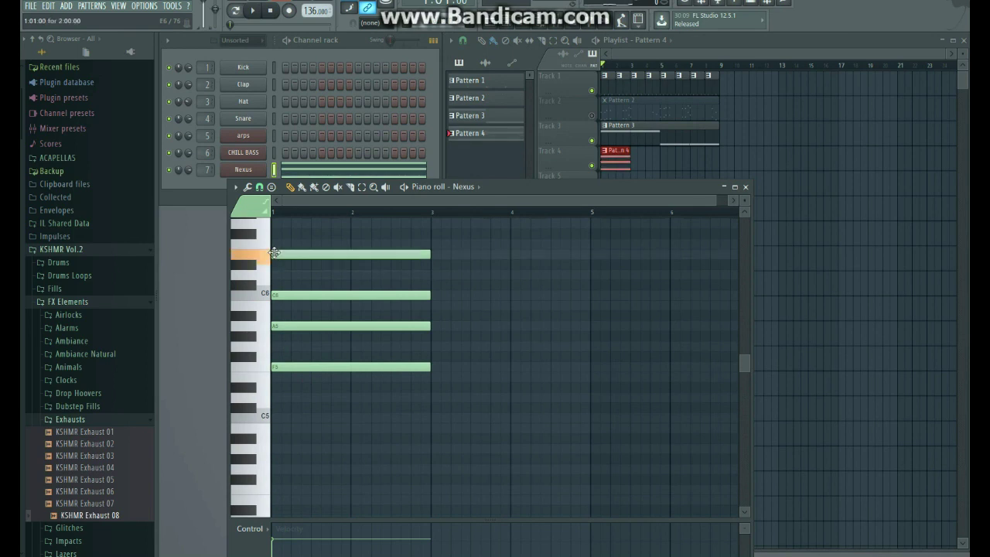
right_click(275, 253)
click(282, 246)
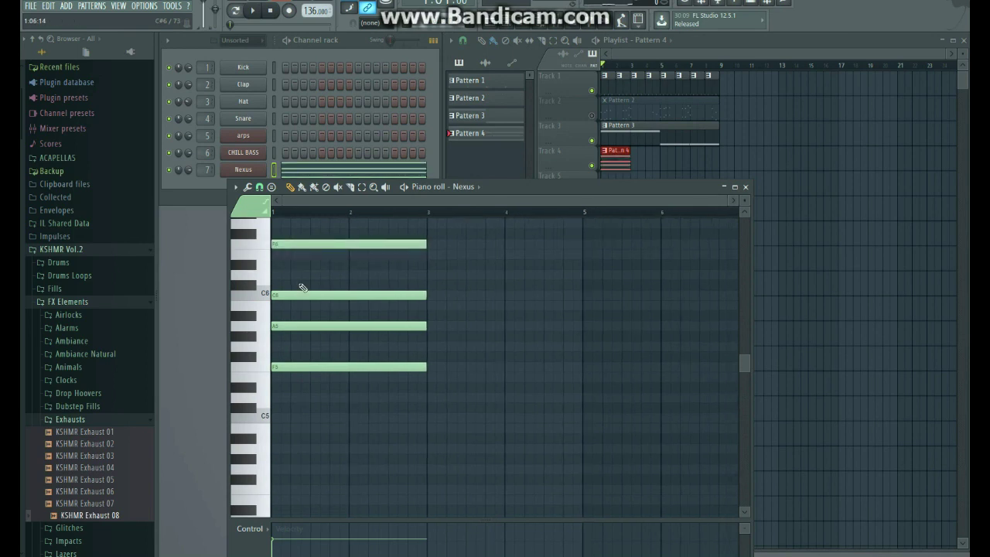
Step: Play the first chord with the other parts and replace its F6 note with a two-bar E6
scroll(302, 283, up, 1)
key(space)
scroll(317, 318, up, 2)
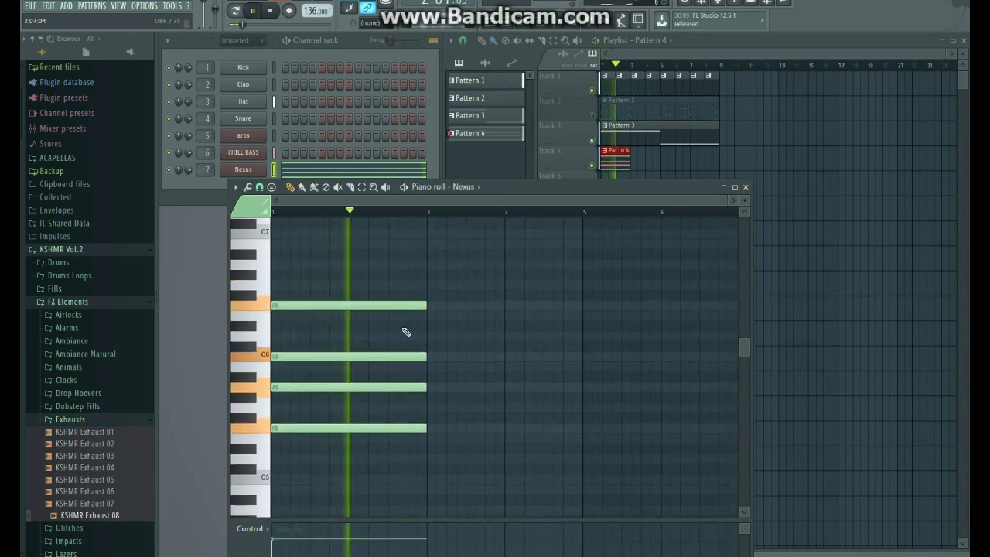
key(space)
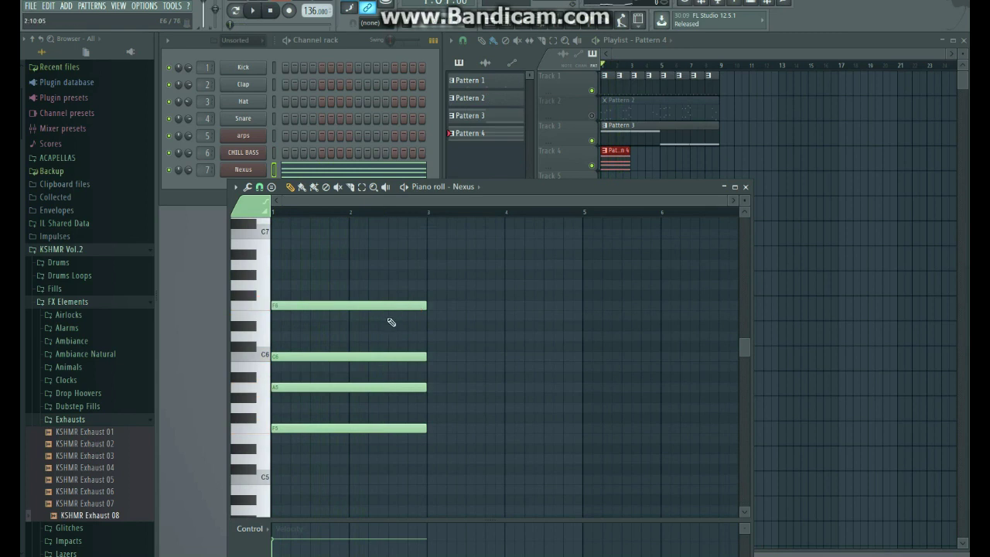
right_click(294, 309)
click(281, 317)
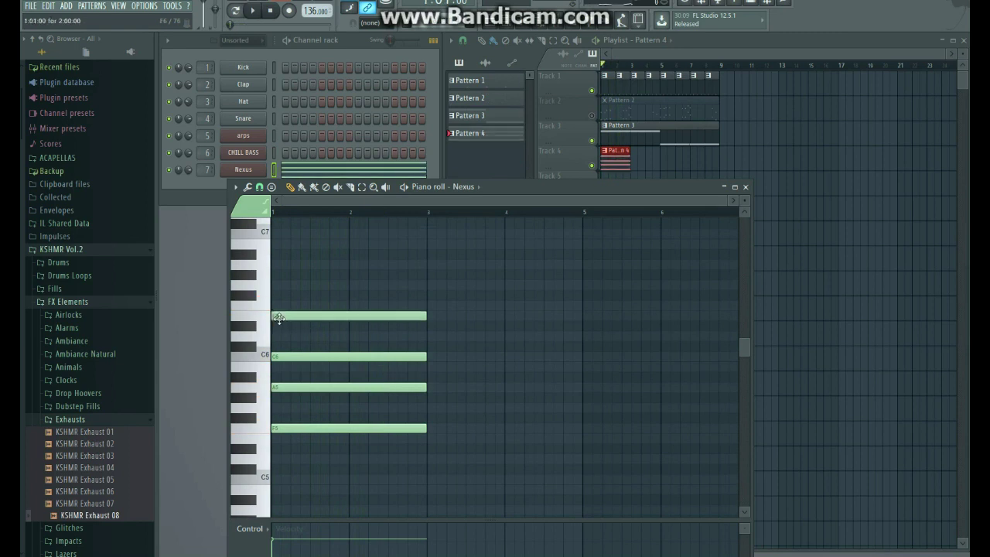
key(space)
key(space)
Step: Lengthen the F5 and A5 notes to four bars, add two-bar D6 and B5 notes at bar 3, and play the result
drag(505, 425, 584, 427)
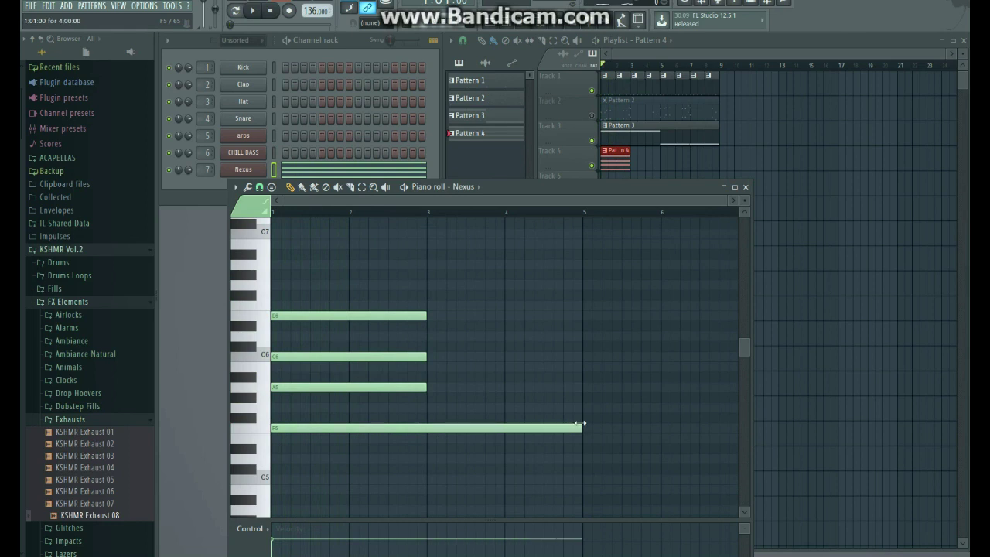
drag(426, 386, 557, 388)
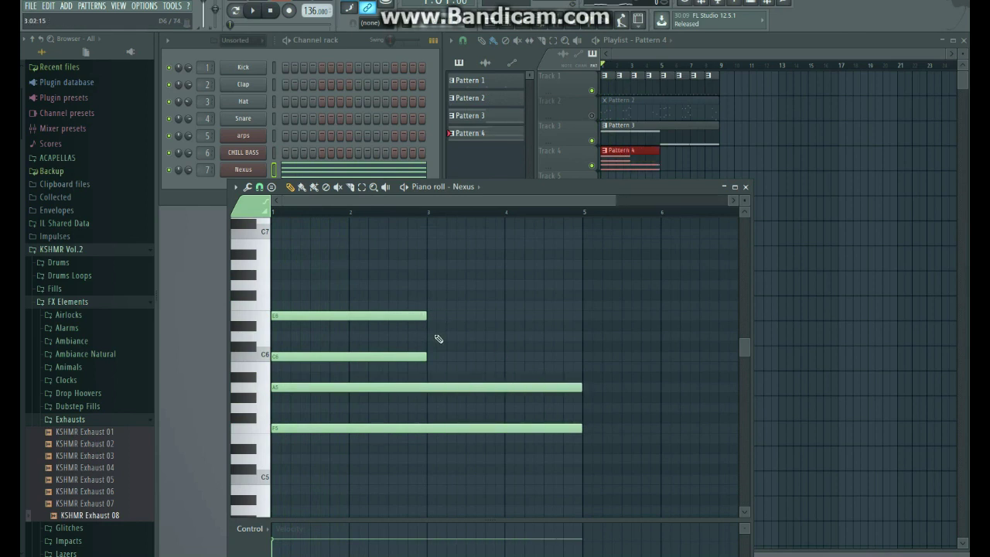
click(436, 336)
click(433, 367)
key(space)
scroll(415, 414, down, 1)
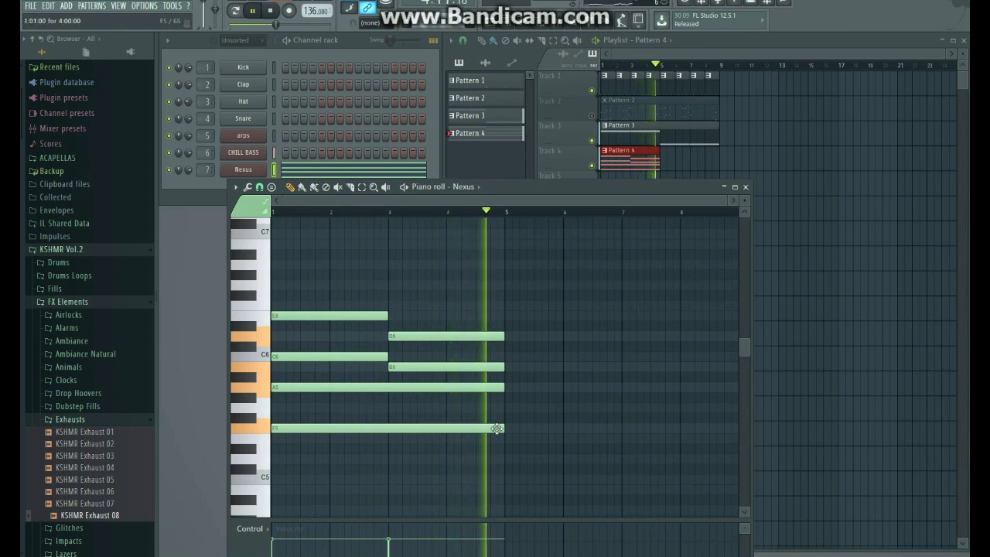
key(space)
Step: Draw a chord of four-bar A5, C6 and E6 notes starting at bar 5
drag(504, 387, 509, 388)
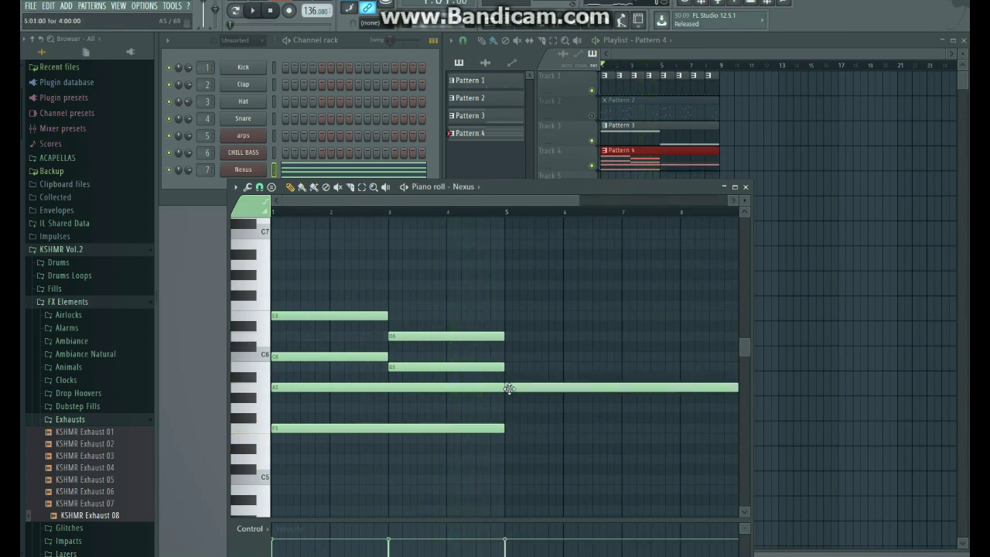
click(511, 346)
right_click(511, 346)
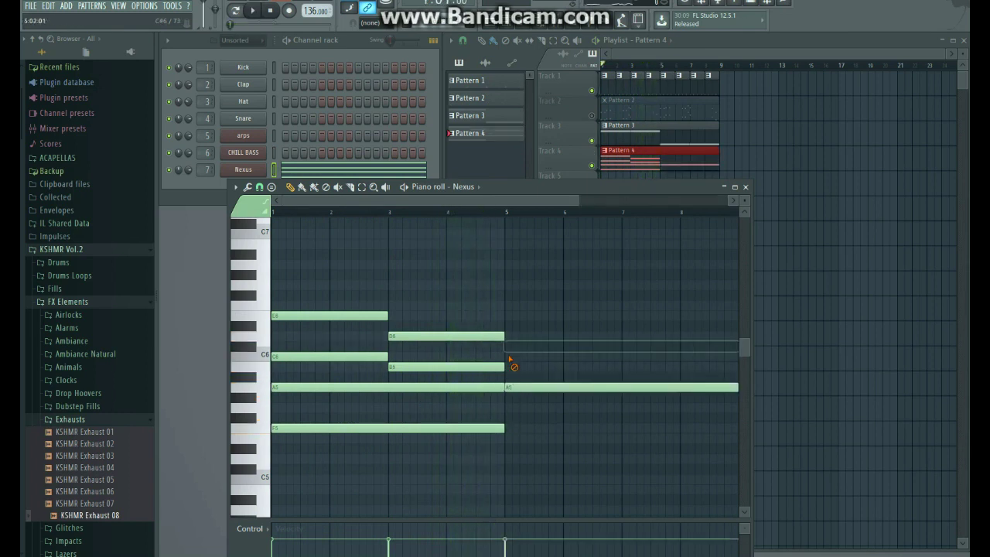
click(510, 356)
click(510, 316)
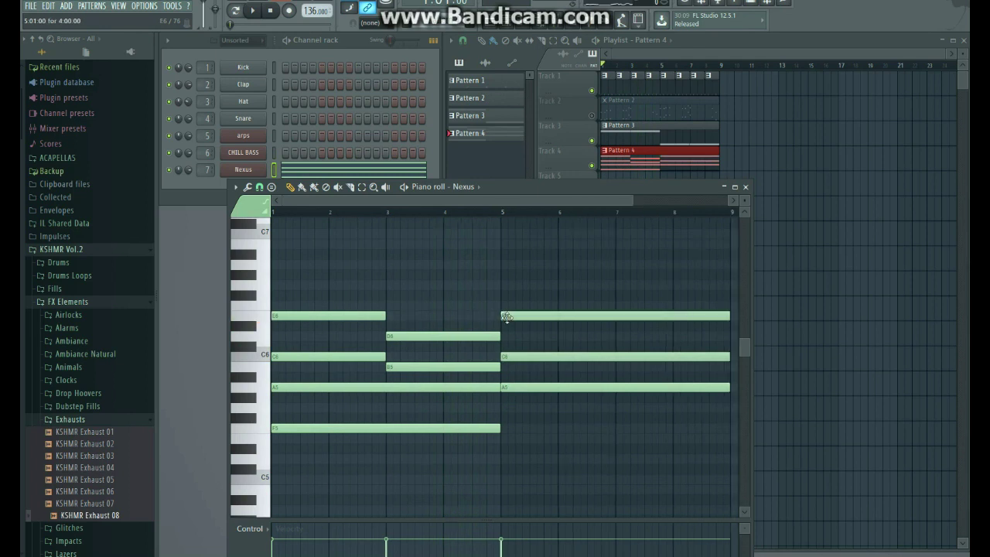
Step: Shorten the C6 and E6 notes at bar 5 to two bars and add two-bar D6 and B5 notes at bar 7
scroll(562, 306, down, 2)
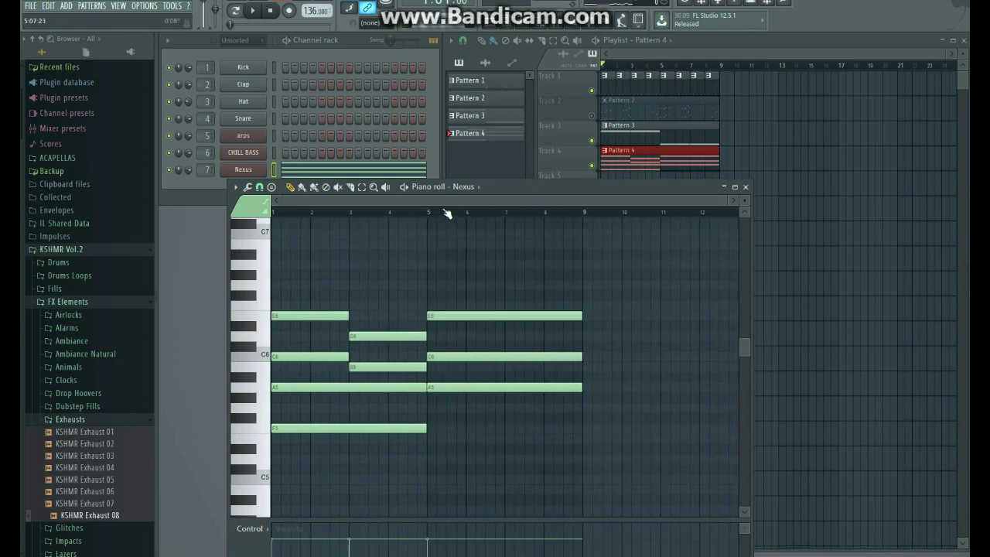
drag(599, 309, 486, 360)
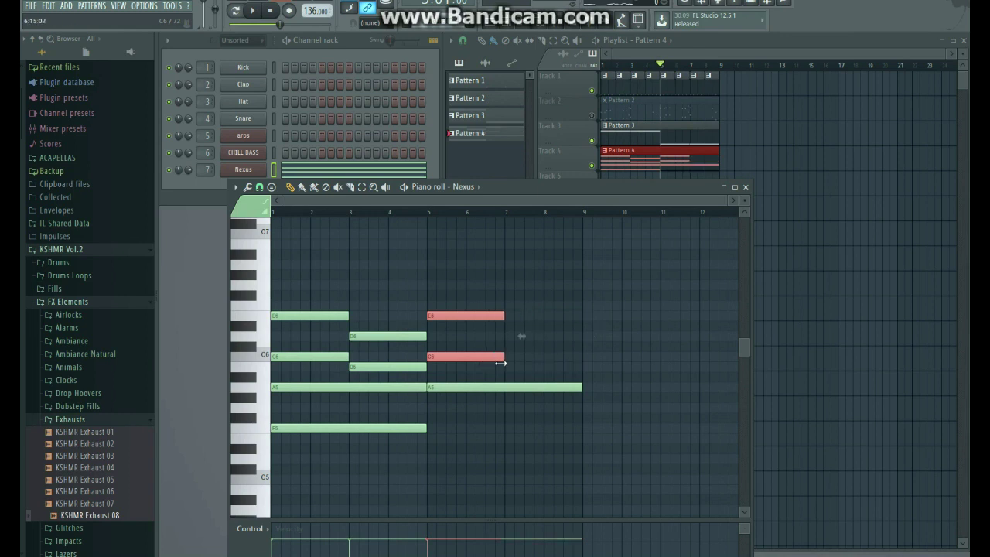
click(517, 341)
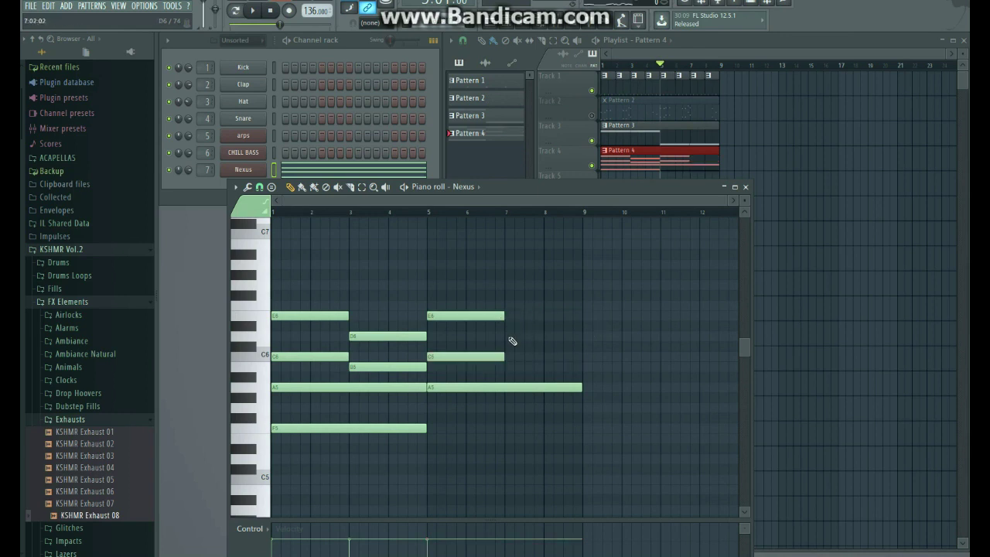
click(510, 339)
Step: Play the pad chords from bar 5 with the other tracks and close the piano roll
key(space)
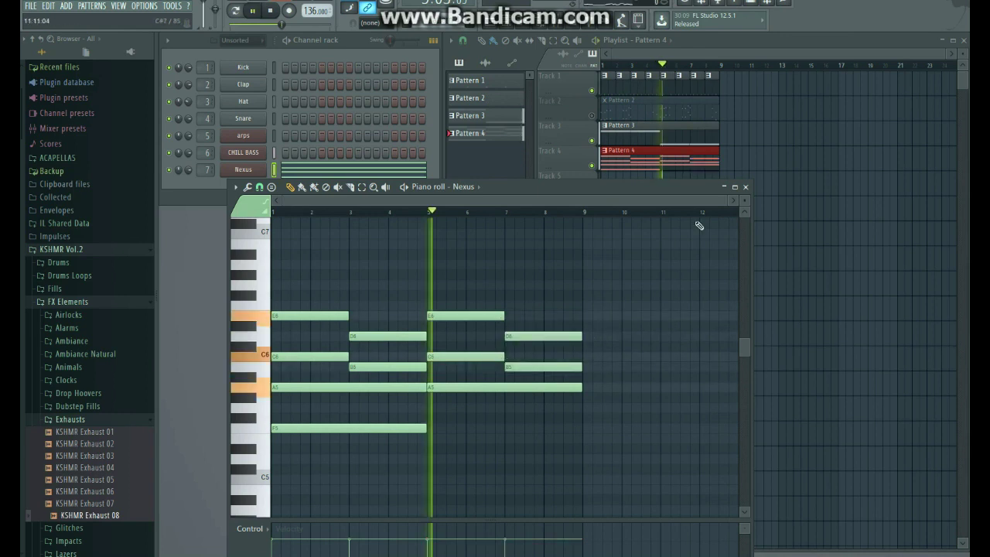
click(745, 187)
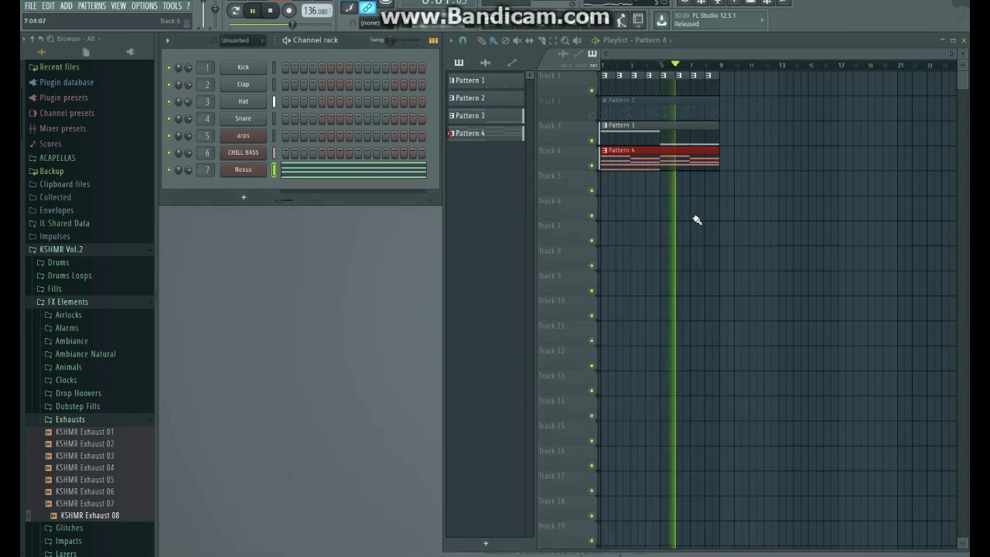
click(630, 243)
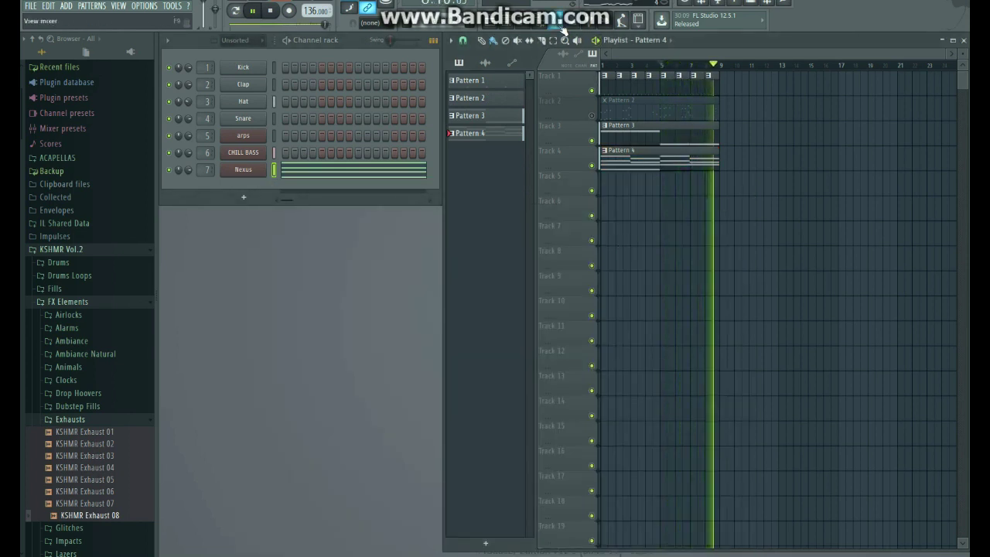
Step: Load Fruity Reeverb 2 in slot 1 of the Nexus mixer track, enlarge its room size and raise the wet level to about 30%
key(F9)
click(849, 76)
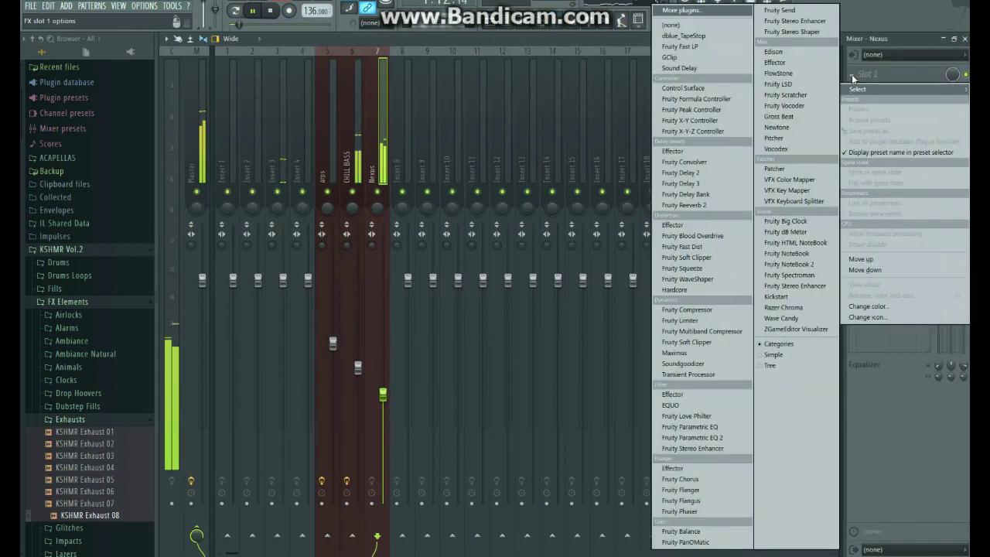
click(696, 205)
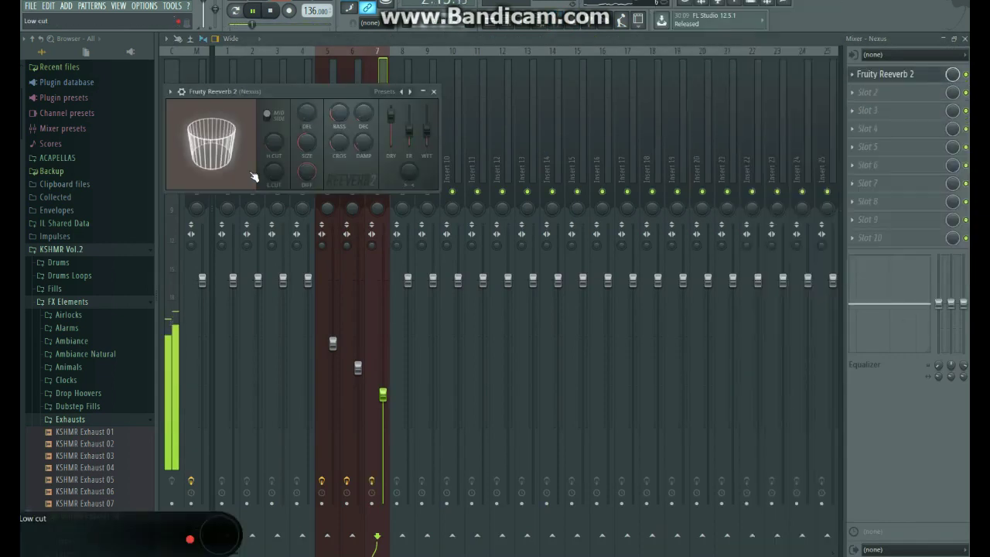
drag(279, 91, 426, 181)
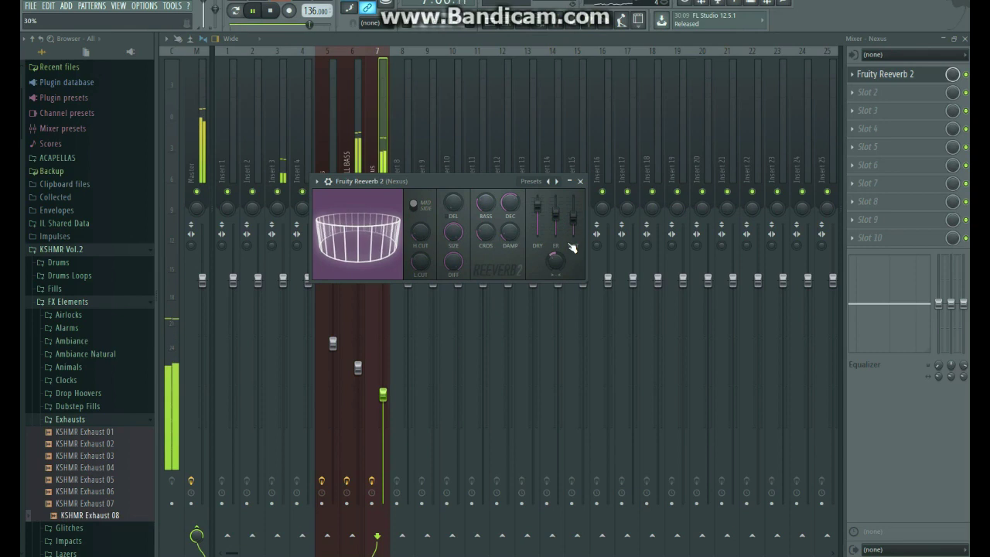
click(581, 181)
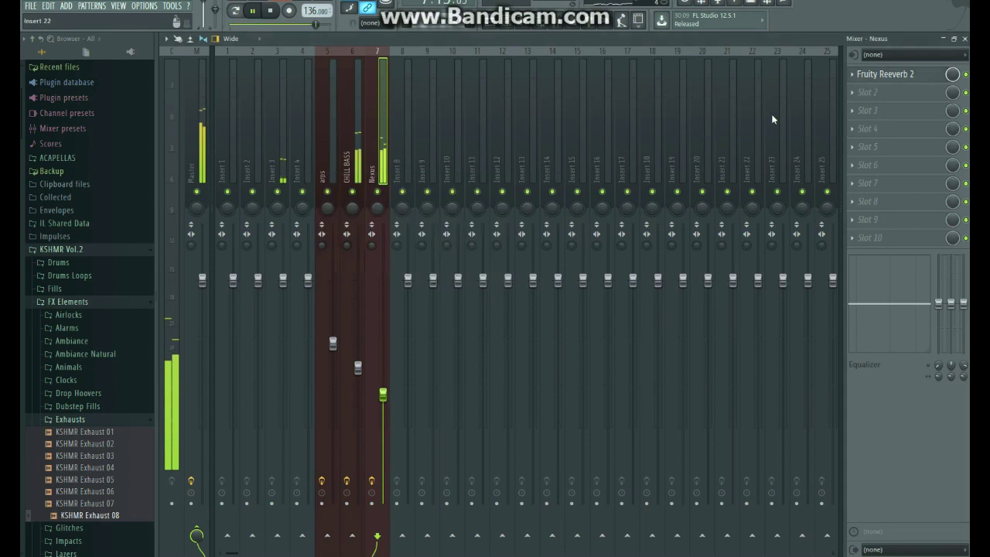
Step: Load Fruity Parametric EQ 2 in slot 2 of the Nexus mixer track and set band 1 to a steep high-pass filter
click(858, 96)
mouse_move(857, 108)
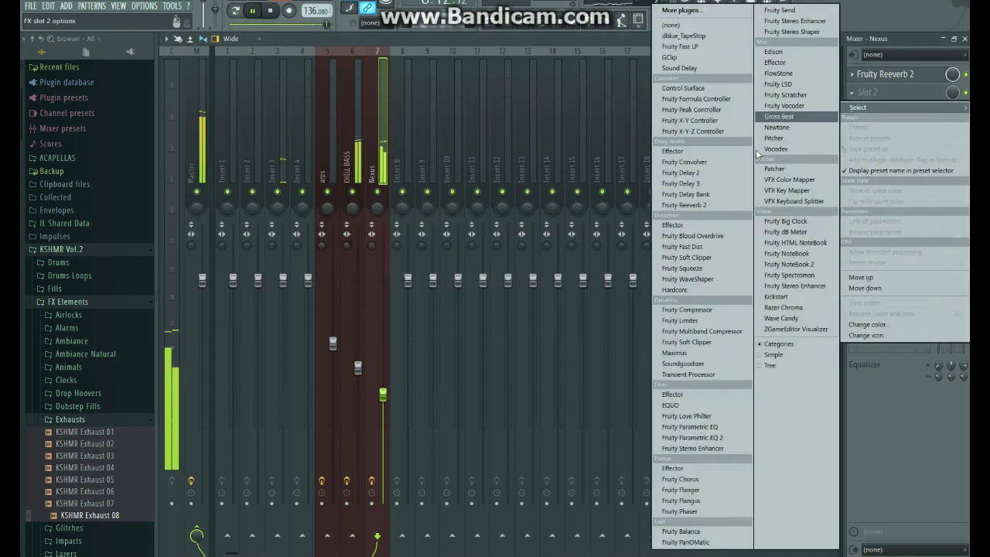
click(686, 439)
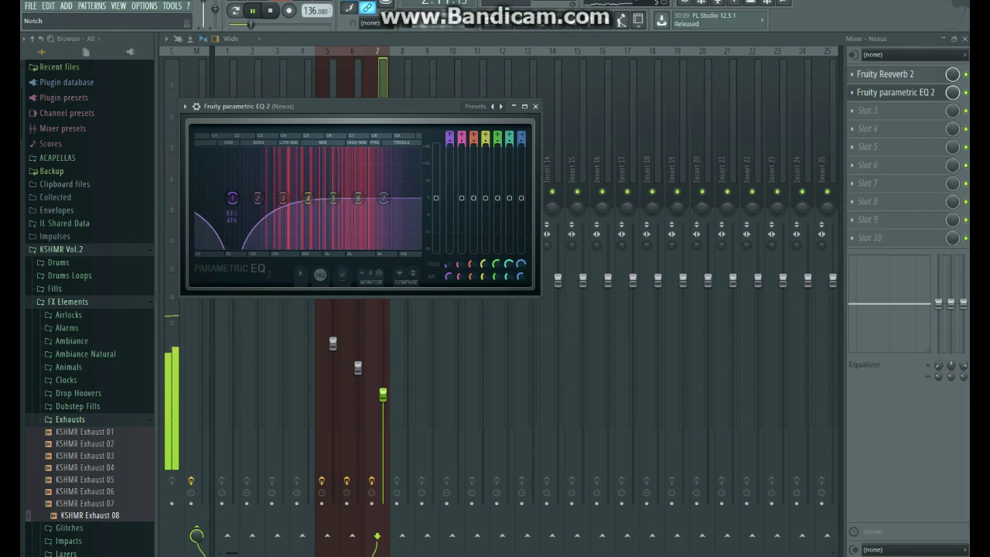
scroll(232, 198, up, 5)
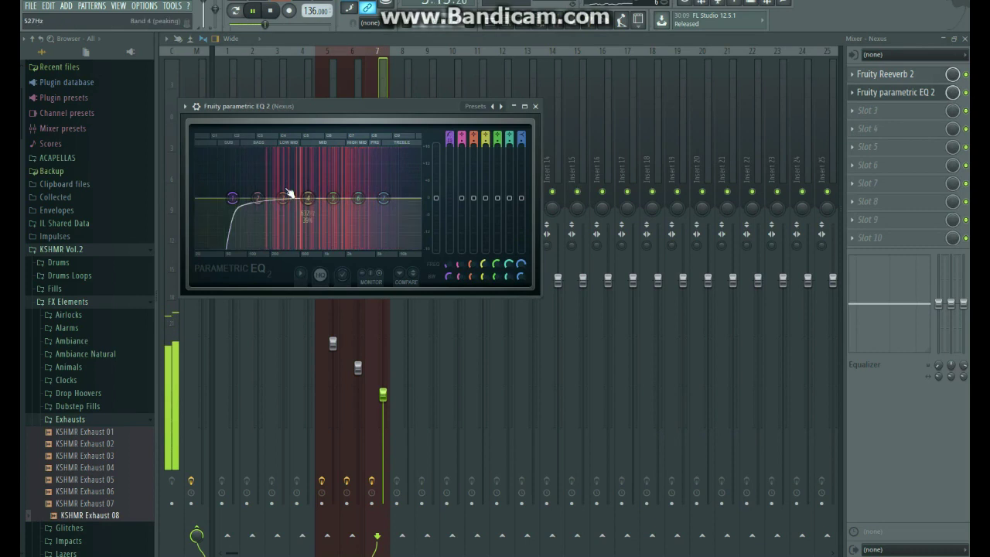
Step: Raise the band 1 cutoff slightly, gently boost band 6 near 3 kHz and band 7 in the treble, and close the EQ and mixer
drag(232, 198, 246, 198)
drag(383, 198, 359, 192)
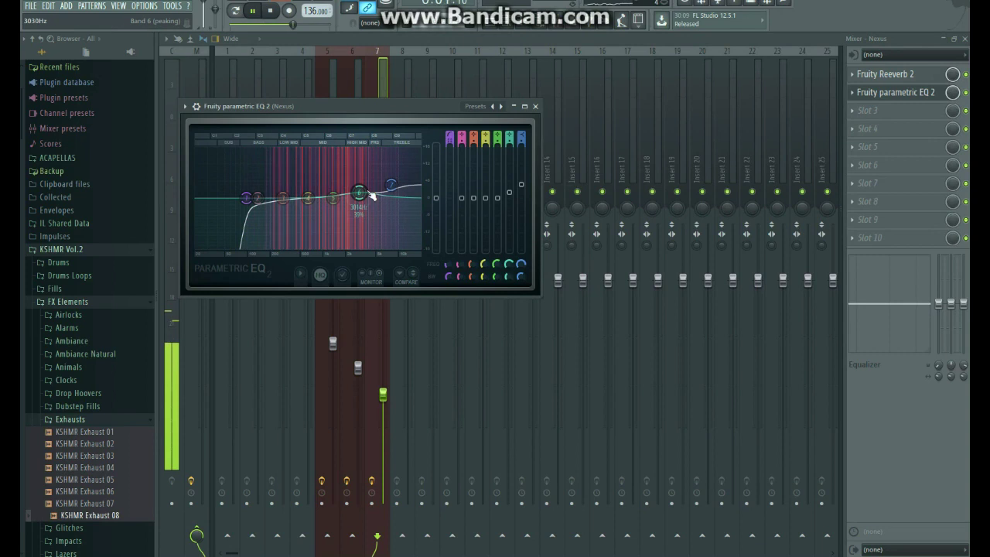
click(535, 106)
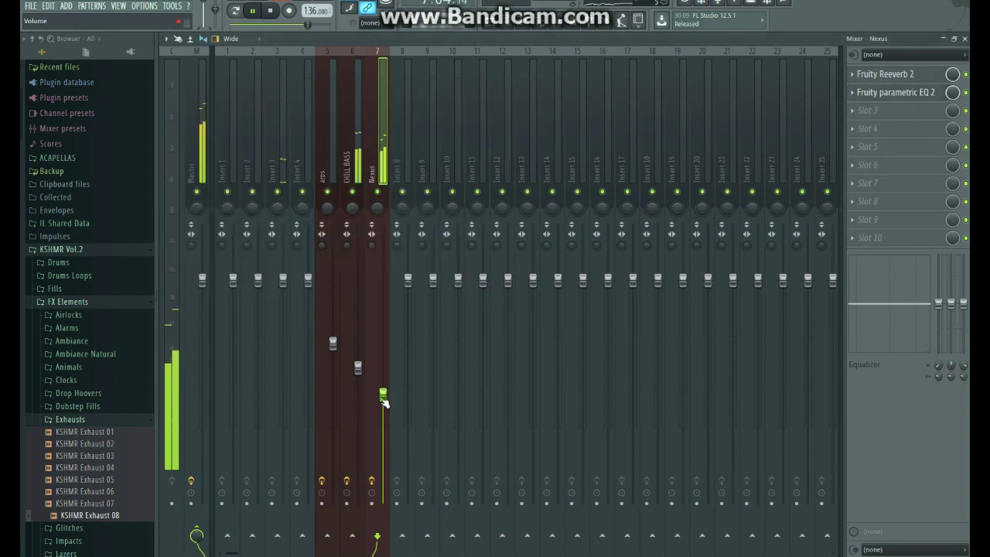
click(965, 38)
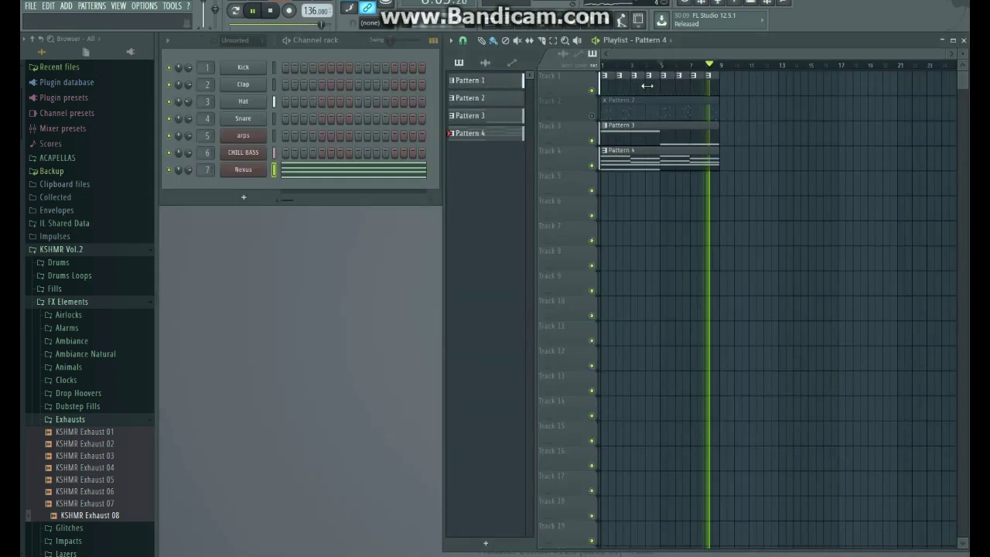
Step: Unmute the Pattern 2 arp on track 2, then mute track 1 and clear its drum clips with playback stopped
click(593, 116)
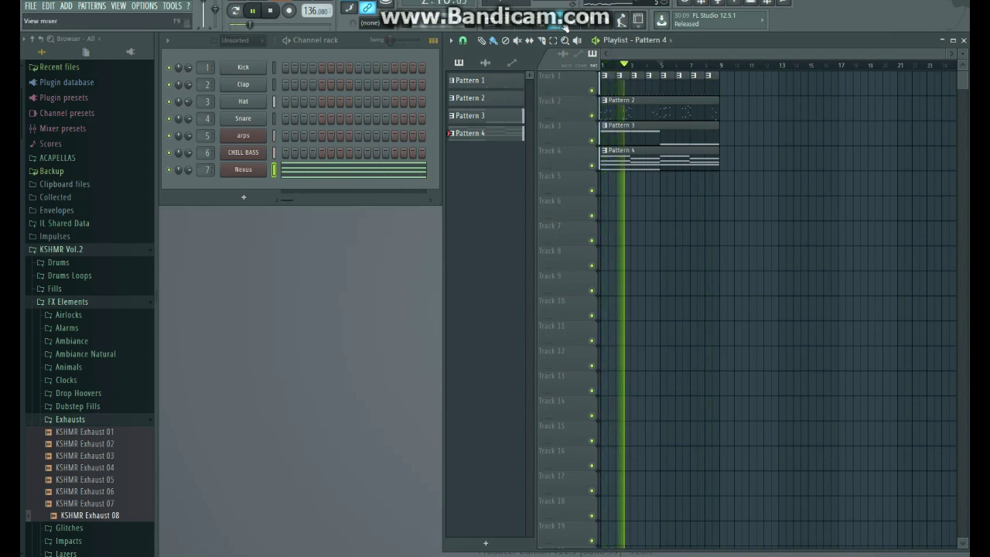
key(F9)
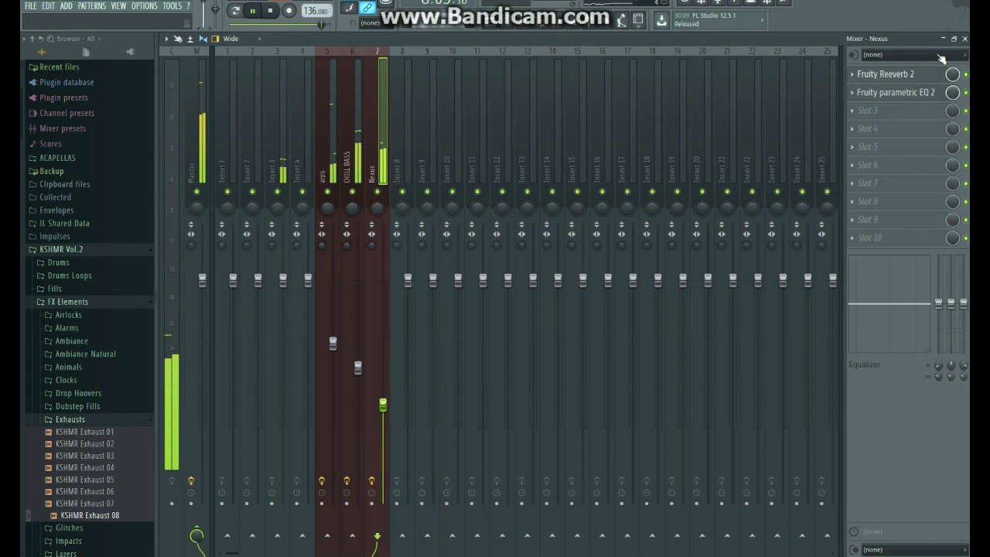
key(F9)
click(593, 92)
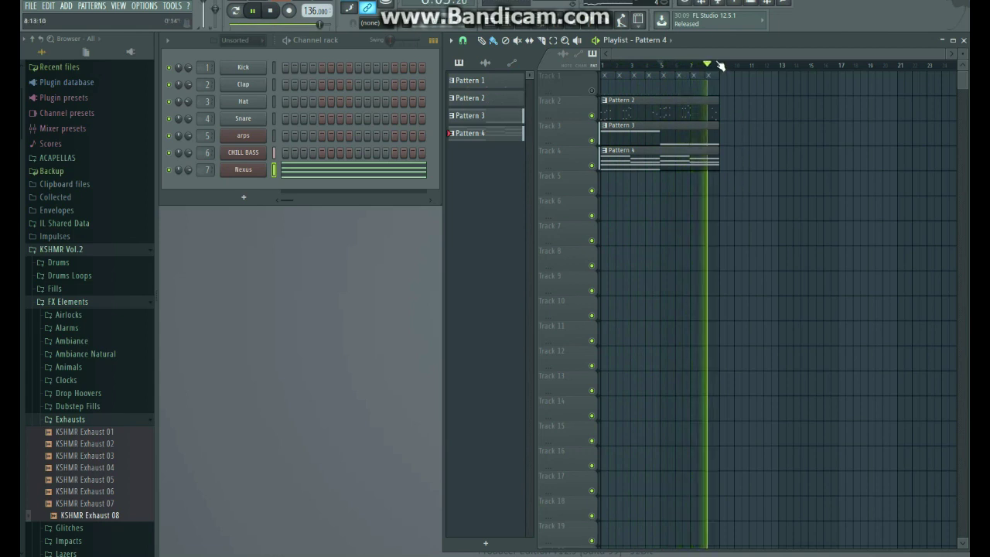
key(space)
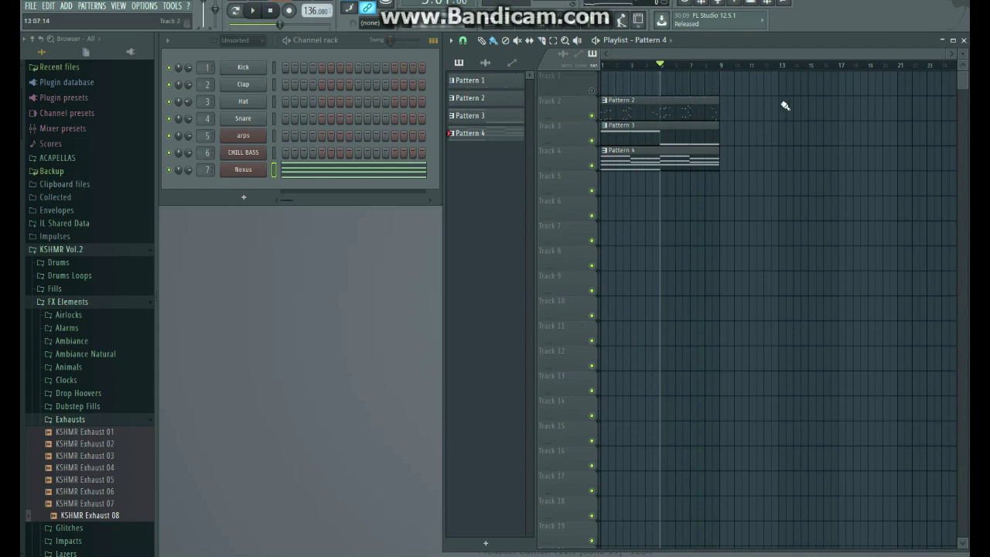
Step: Move the Pattern 2, 3 and 4 clips up to tracks 1 to 3 and duplicate them from bar 9
drag(619, 91, 628, 250)
drag(608, 162, 604, 114)
key(ctrl+b)
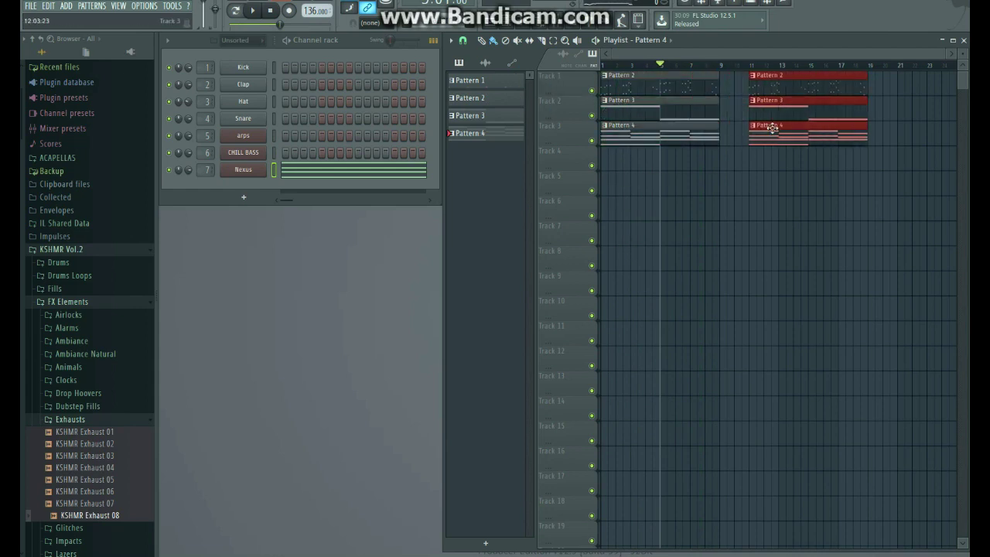
scroll(782, 212, up, 3)
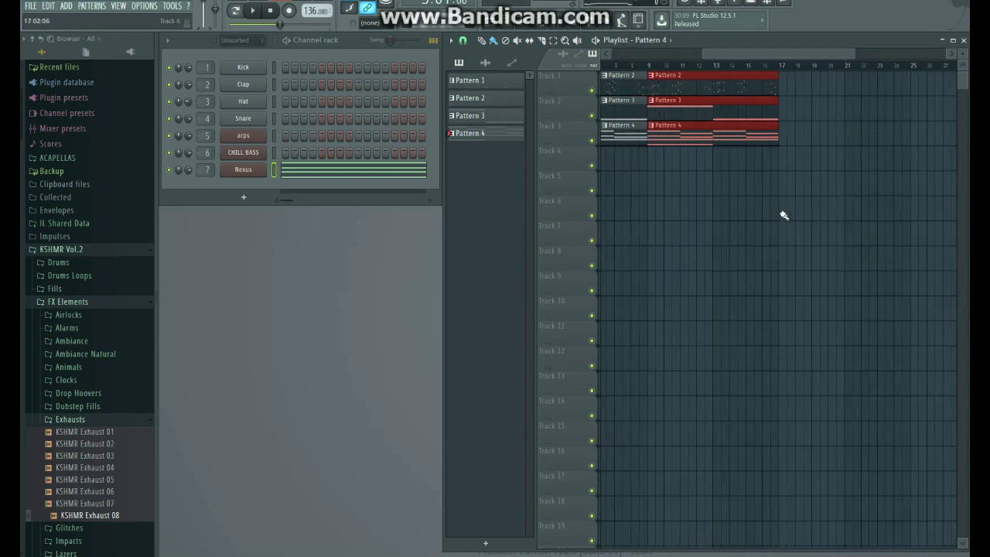
Step: Duplicate the bar 9 clips of Pattern 3 and Pattern 4 at bar 17 and set the playback position to bar 17
drag(800, 103, 770, 164)
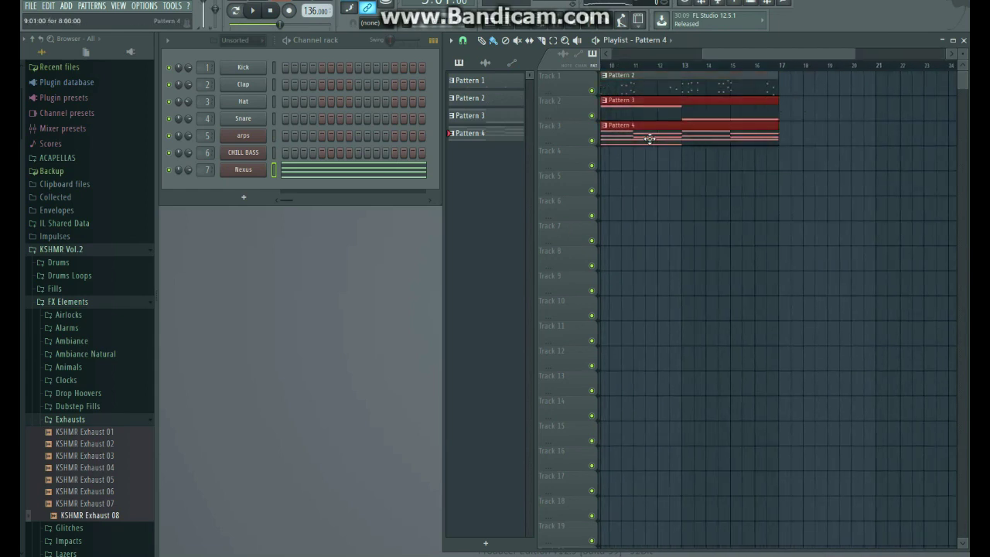
key(ctrl+b)
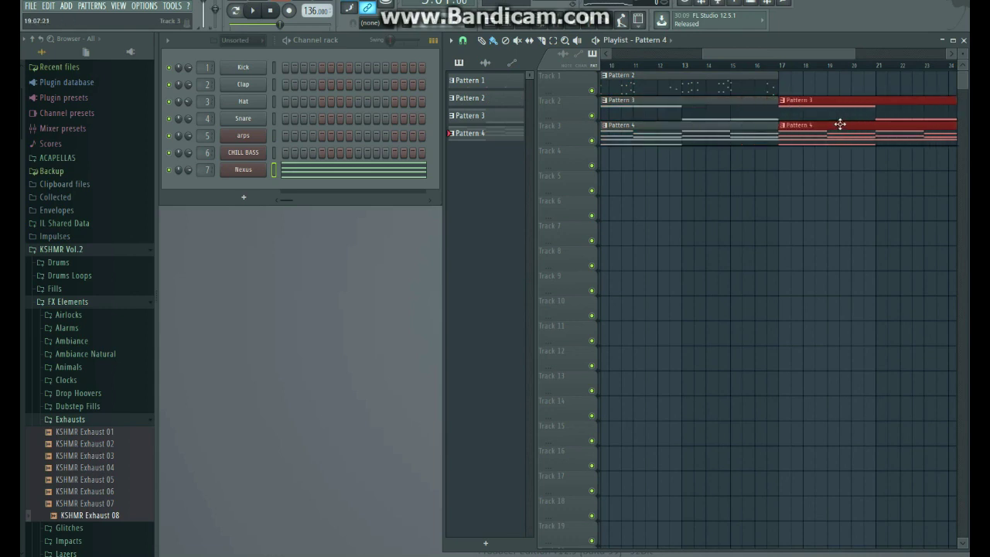
click(784, 67)
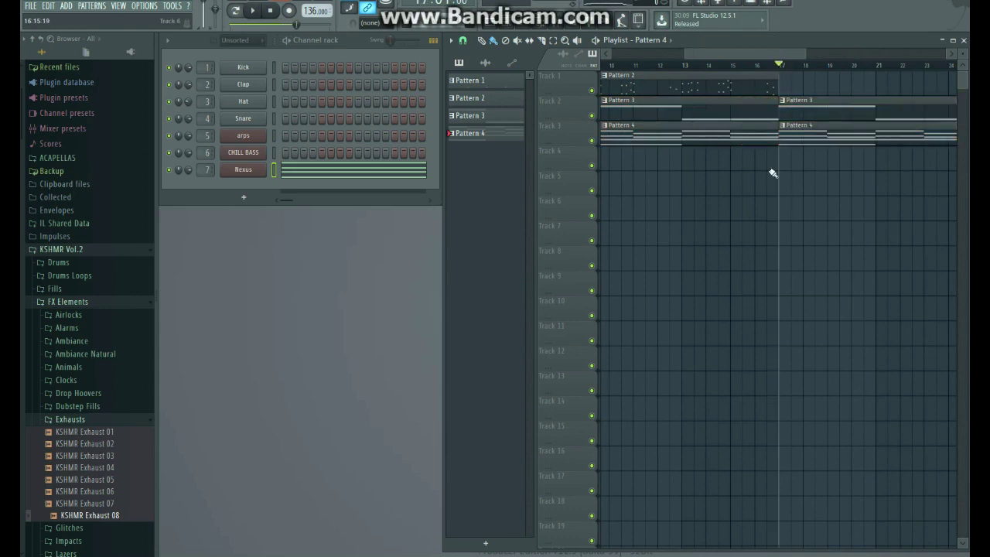
Step: Create Pattern 5 and add a second Nexus channel with the Dance Leads preset A Simple Saw
key(F4)
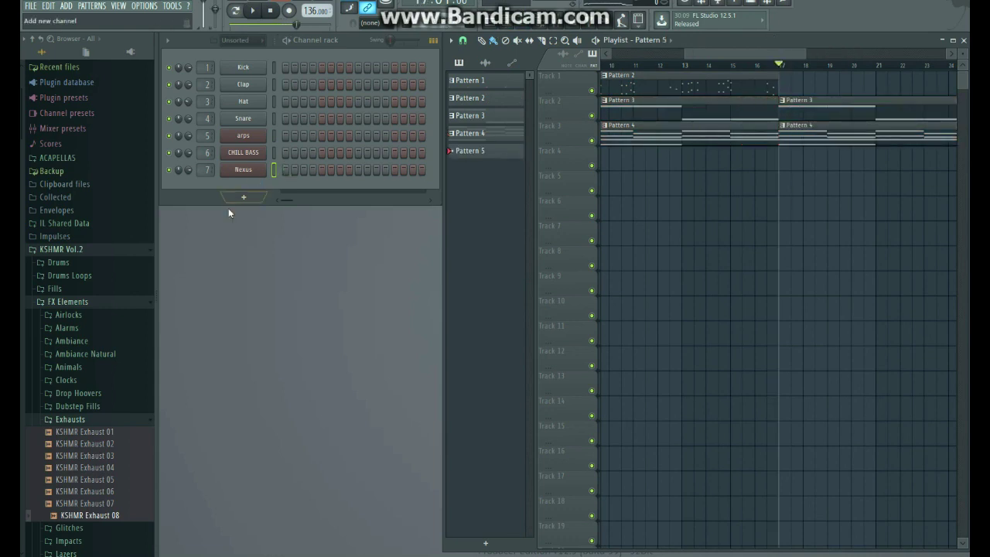
click(243, 197)
click(256, 36)
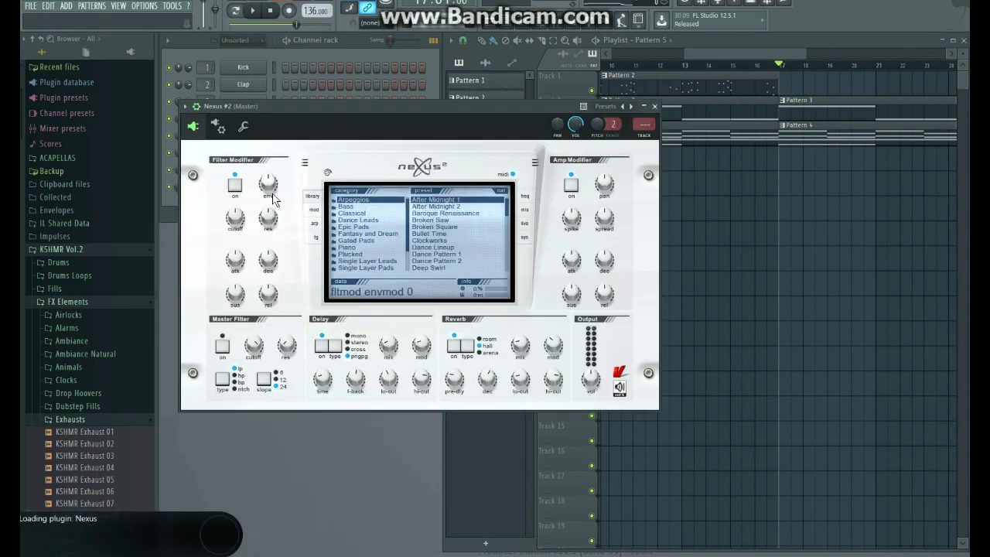
click(346, 221)
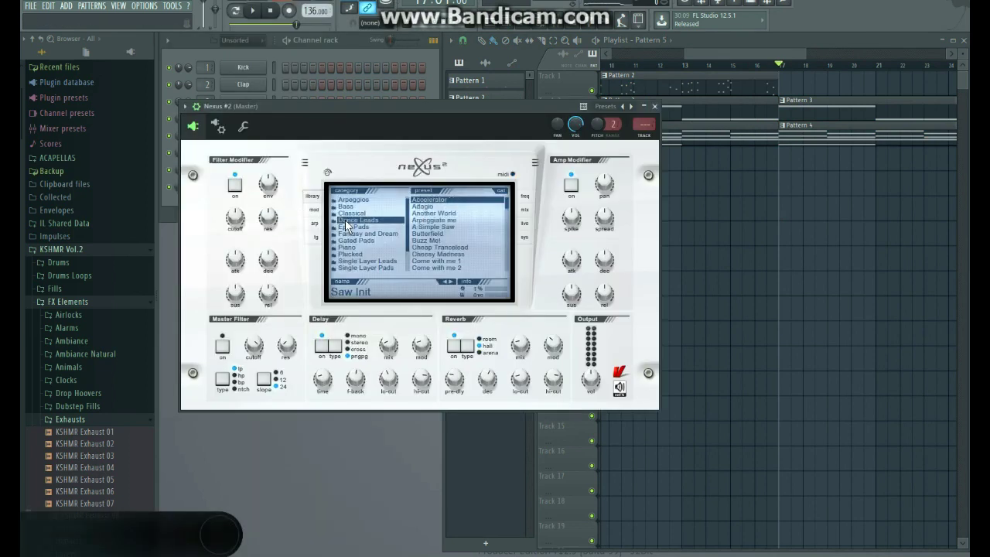
click(433, 229)
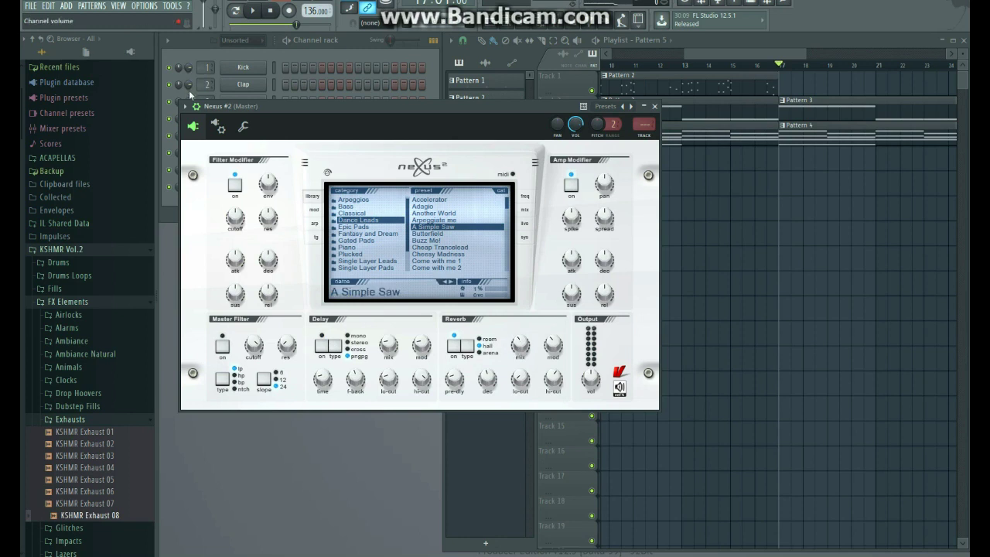
Step: Route the Nexus #2 channel to mixer track 8, check its modulation page and close the plugin
click(186, 109)
mouse_move(255, 126)
click(356, 144)
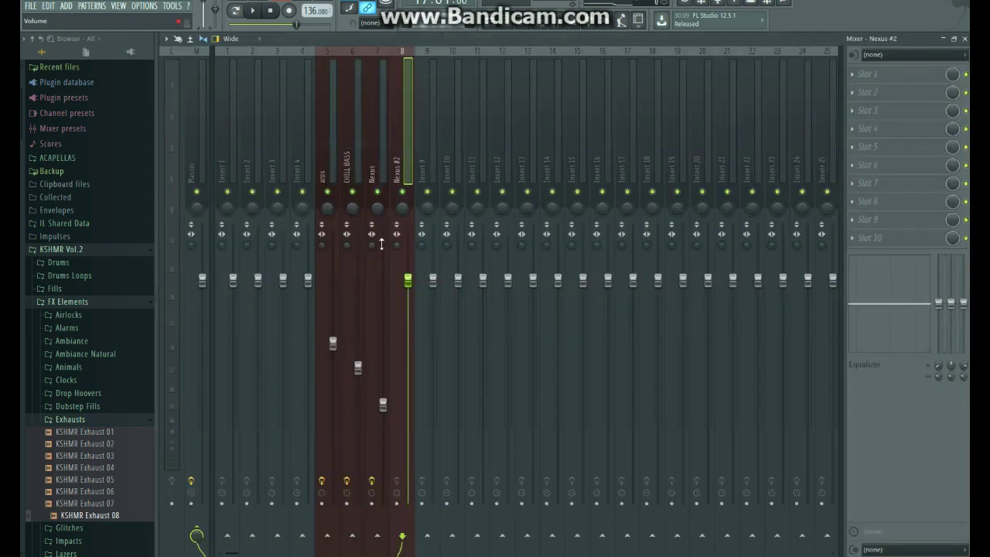
click(964, 39)
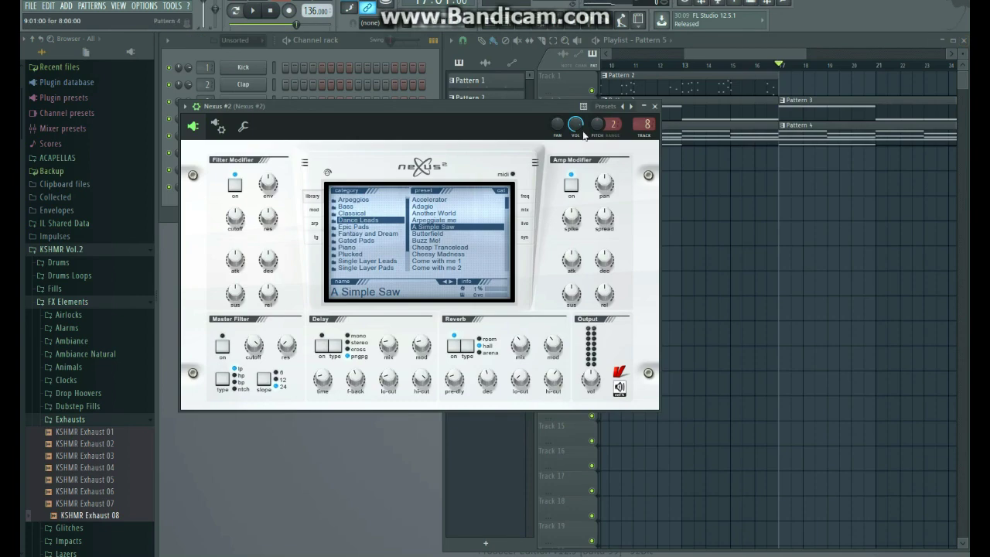
click(314, 211)
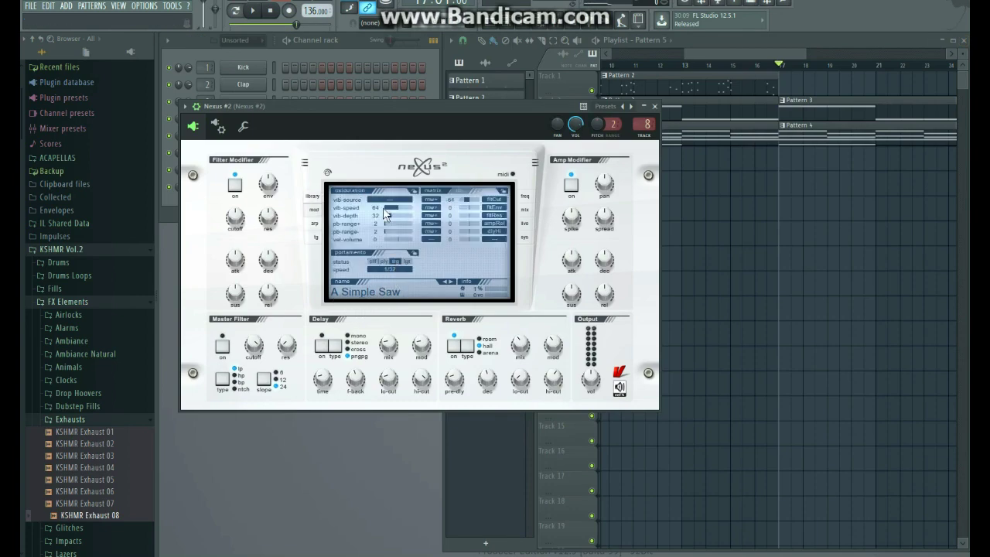
click(655, 107)
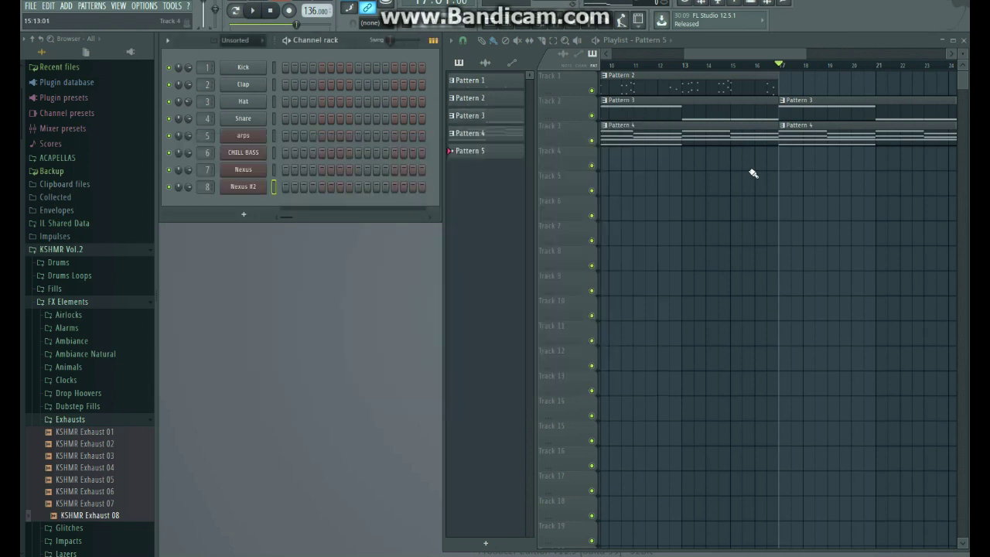
Step: Place a Pattern 5 clip at bar 17 on track 4 and open the Nexus #2 piano roll
click(785, 162)
right_click(243, 191)
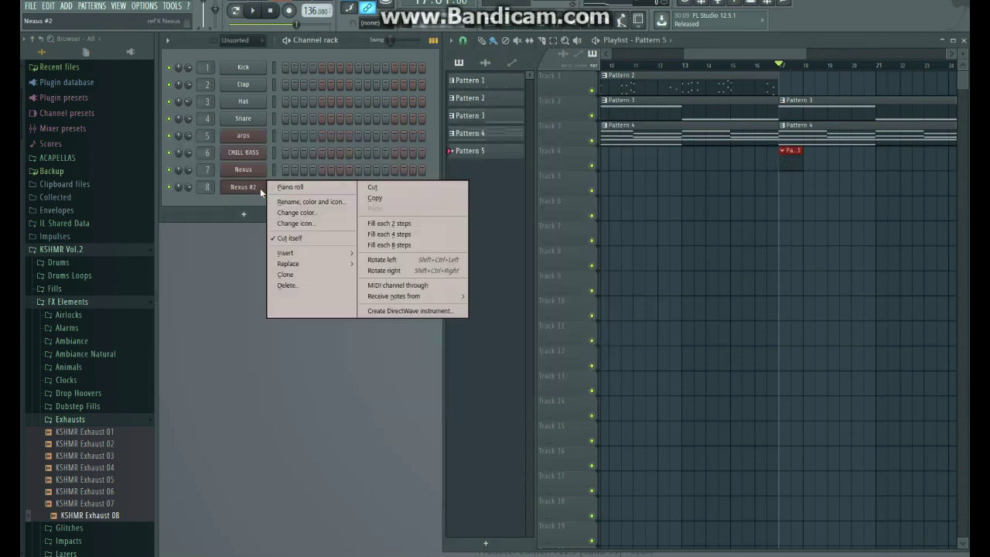
click(277, 189)
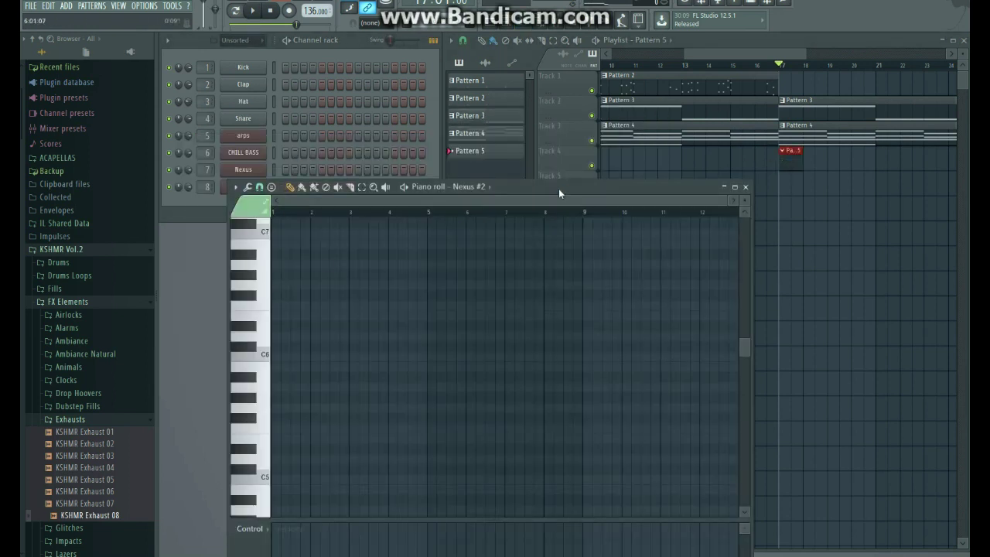
drag(559, 188, 553, 108)
scroll(256, 244, up, 2)
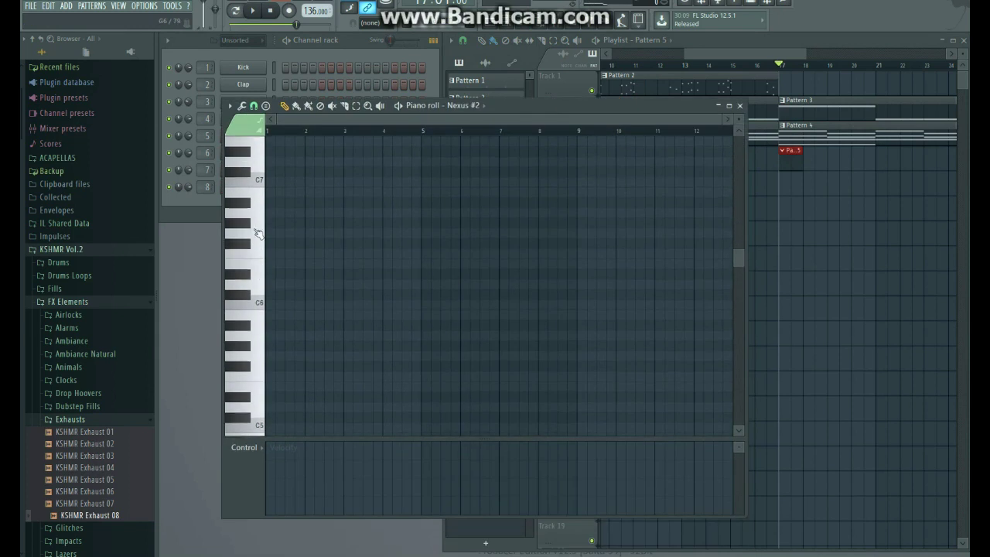
Step: Write a five-step D6 note at the start of bar 1 and a five-step G6 note on beat 2, checking by playback
click(267, 236)
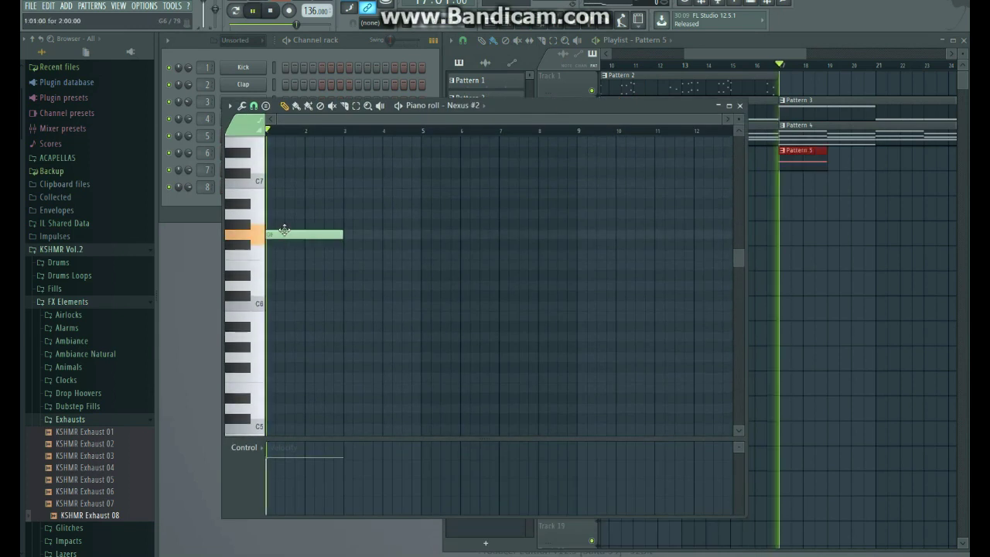
click(283, 234)
drag(294, 234, 271, 236)
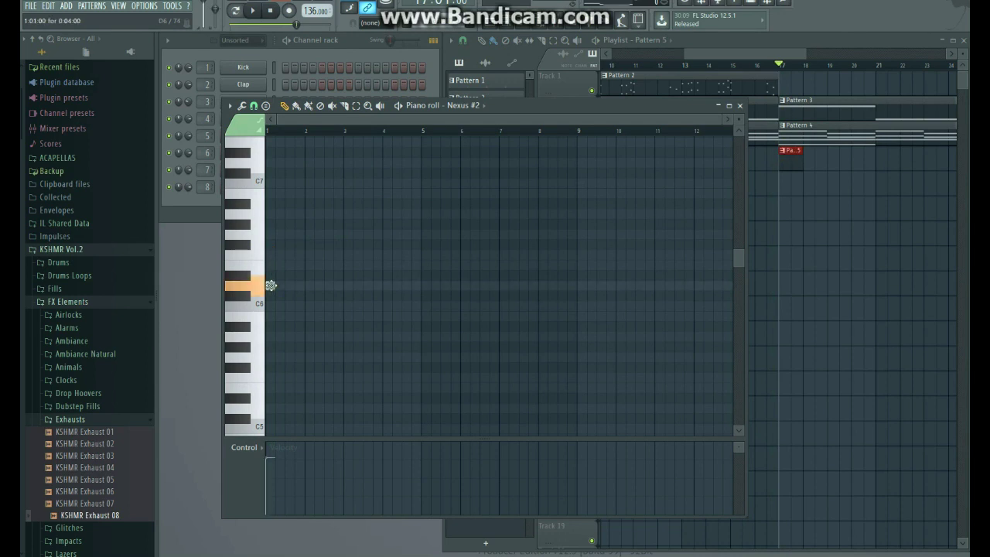
scroll(269, 302, up, 4)
drag(328, 285, 353, 236)
click(350, 254)
key(space)
key(space)
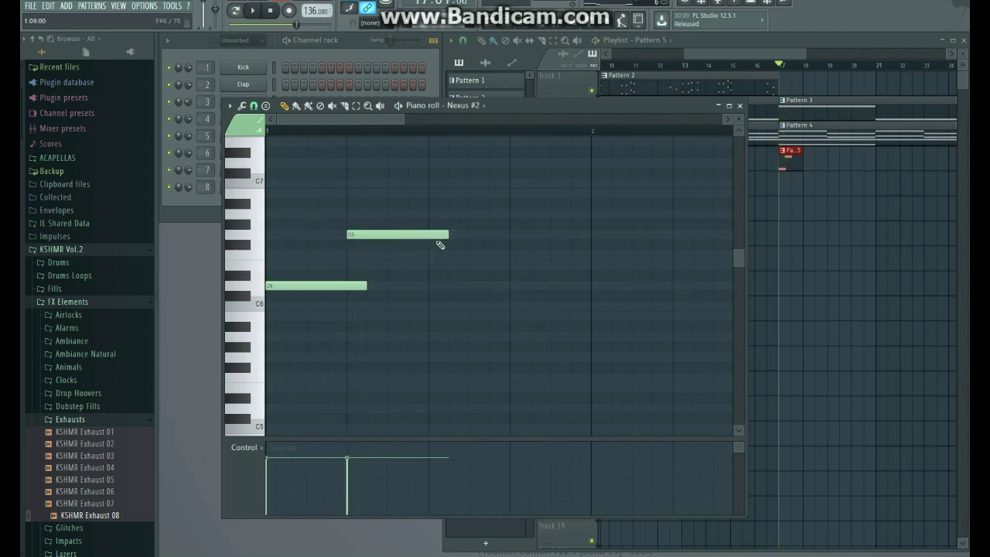
Step: Add an E6 note after the G6, audition it and shift it two steps earlier in bar 1
click(438, 263)
right_click(435, 265)
click(434, 266)
key(space)
key(space)
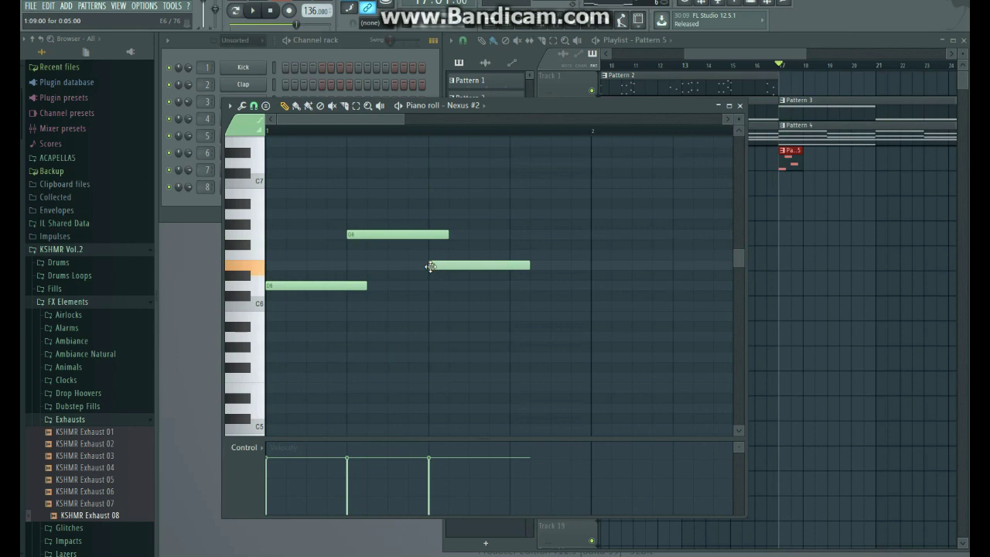
drag(431, 266, 390, 266)
key(space)
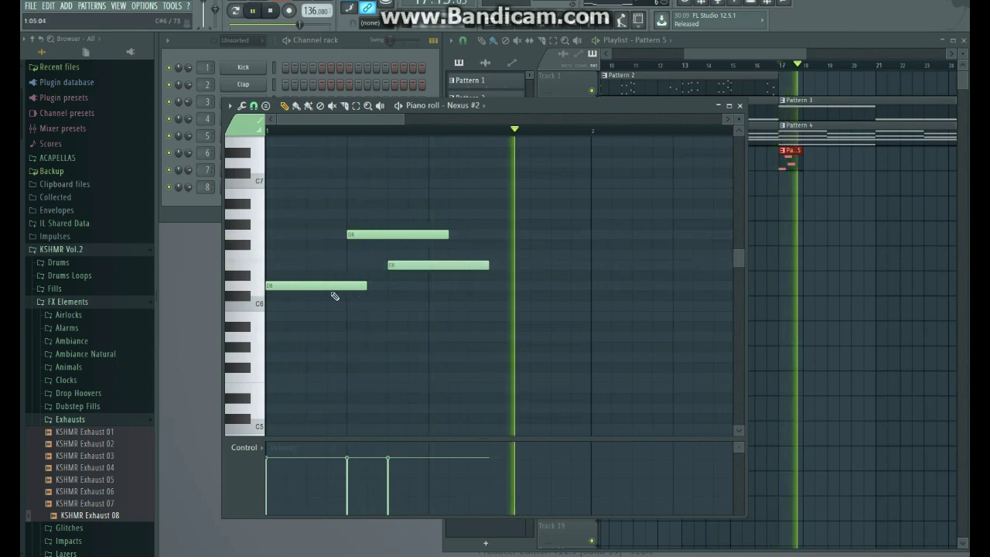
Step: Lengthen the E6 note to the end of bar 2, auditioning the lead melody while adjusting it
scroll(334, 296, down, 2)
key(space)
key(space)
scroll(391, 302, down, 3)
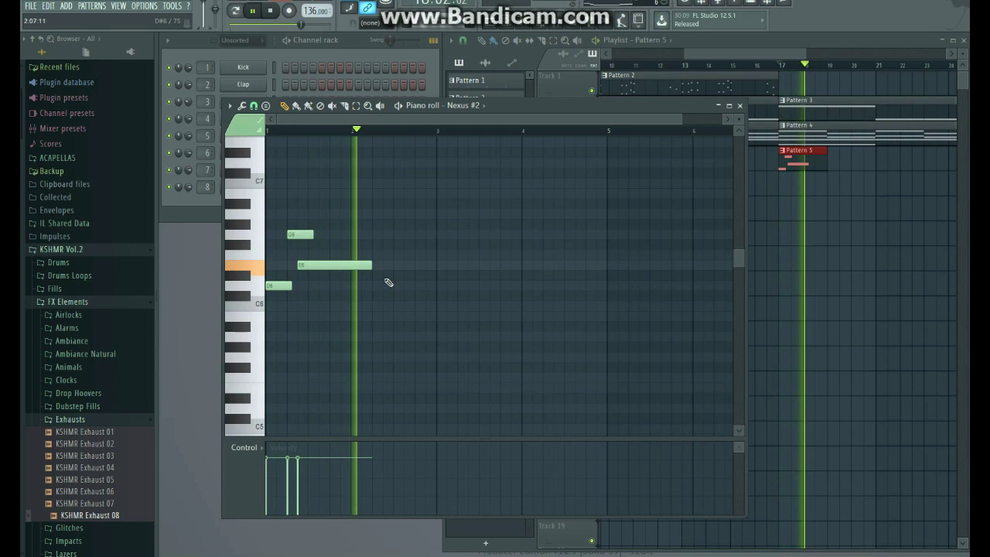
key(space)
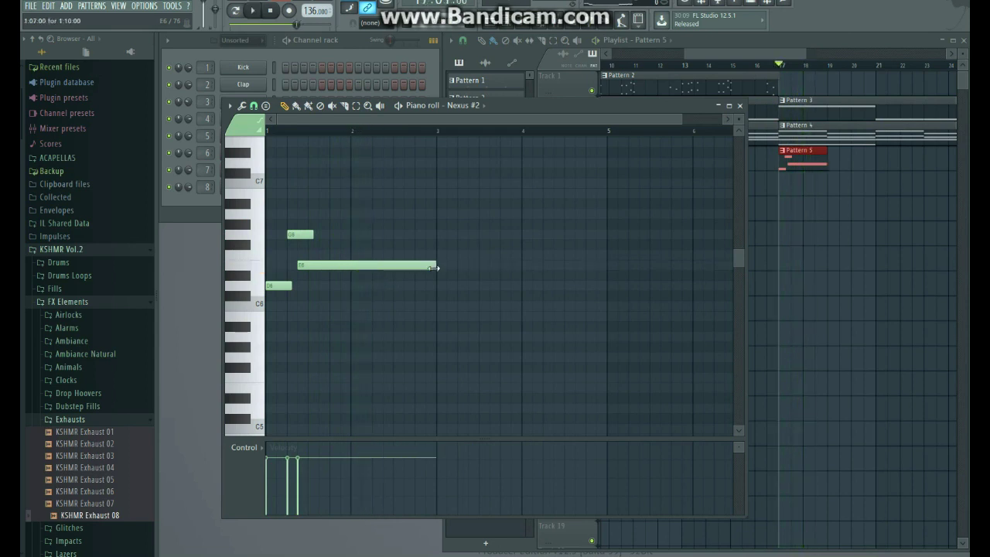
key(space)
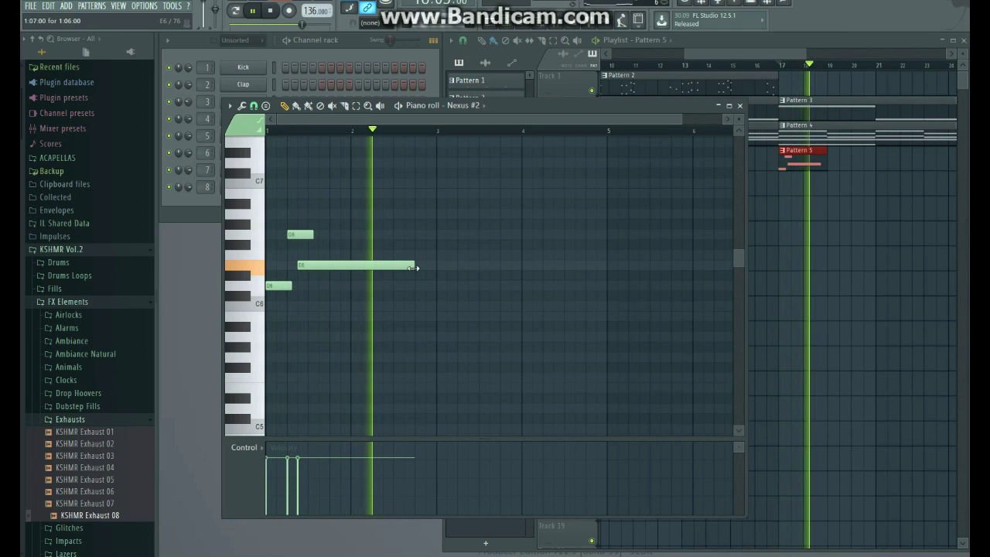
key(space)
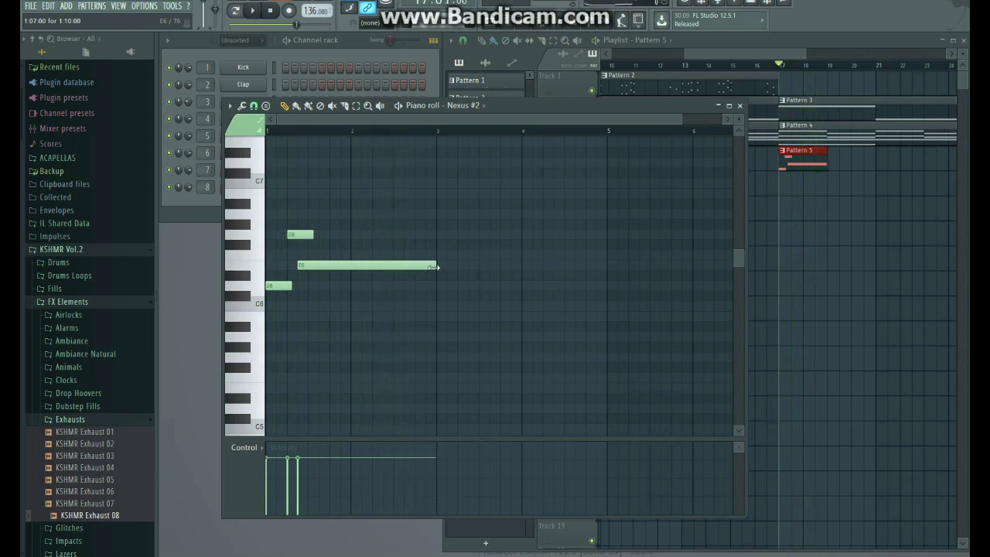
Step: Add a long F6 note starting two steps before bar 3 and close the piano roll
click(432, 255)
key(space)
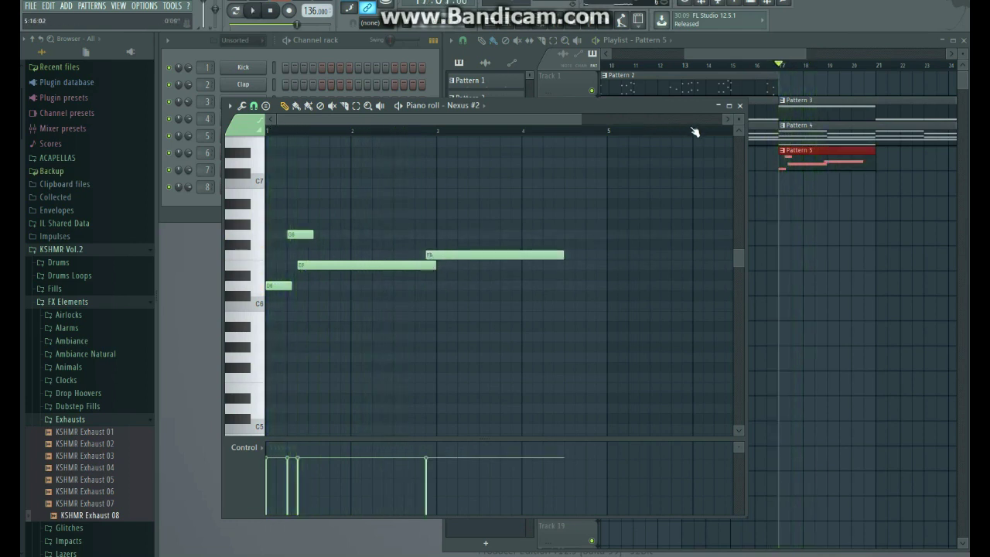
click(740, 106)
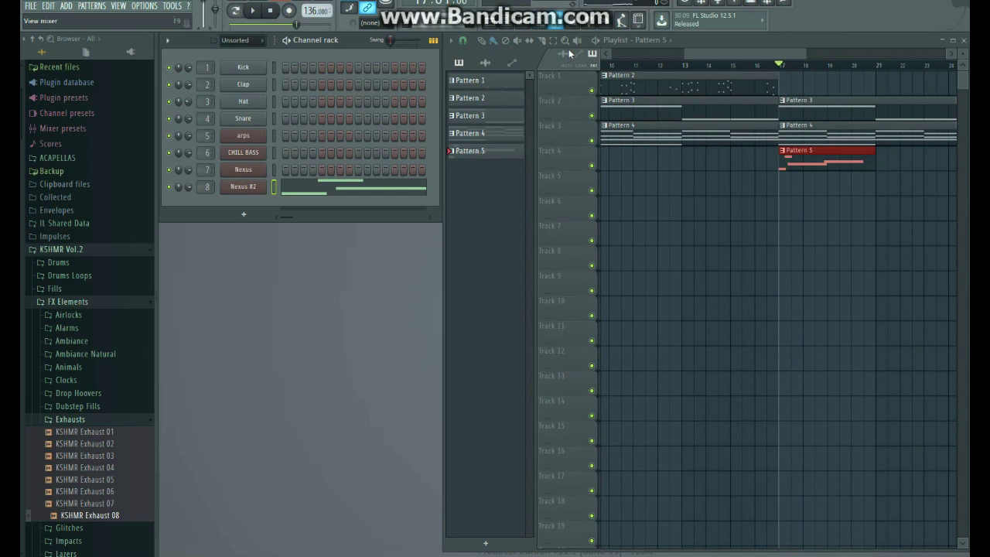
Step: Load Fruity Reeverb 2 in the first effect slot of the Nexus #2 mixer track and adjust its decay, checking by playback
key(F9)
key(space)
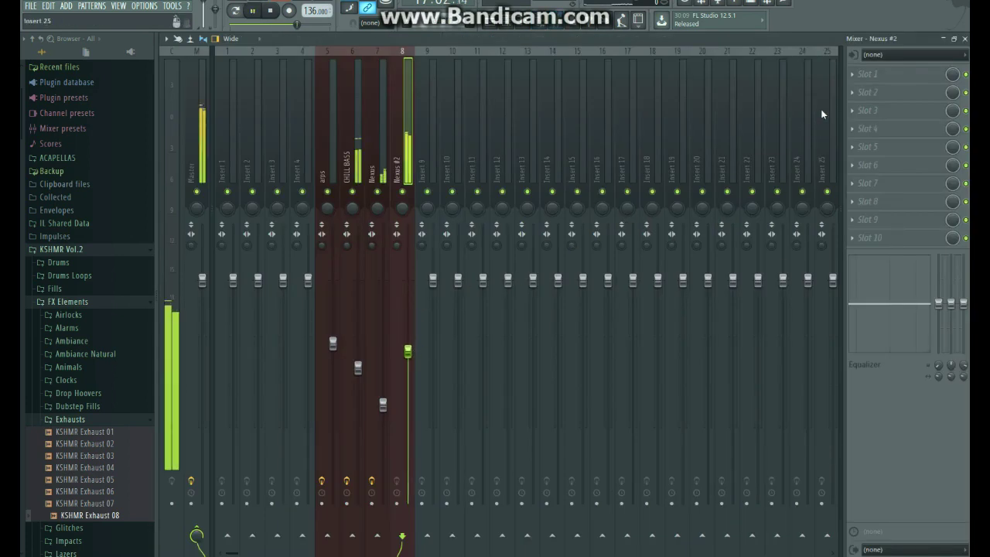
click(861, 75)
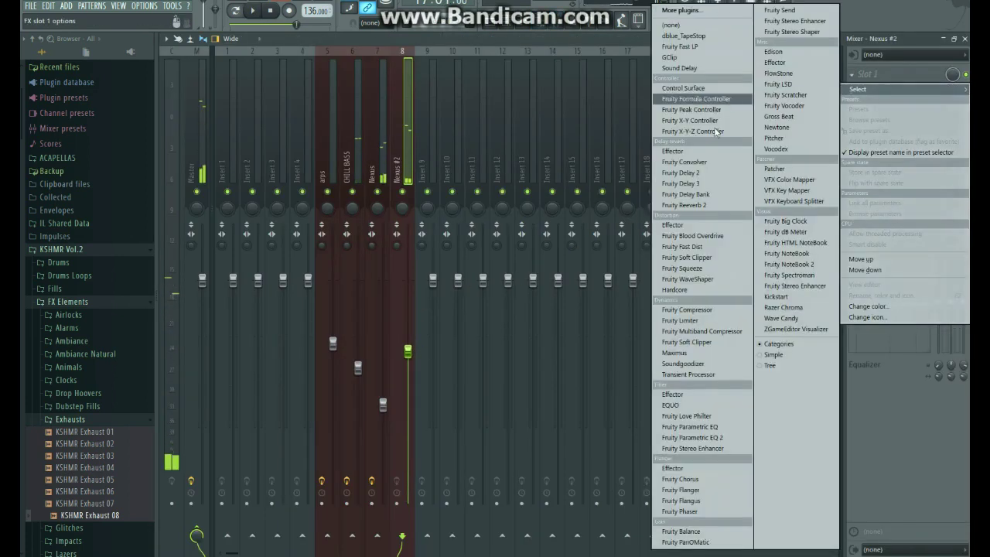
click(696, 205)
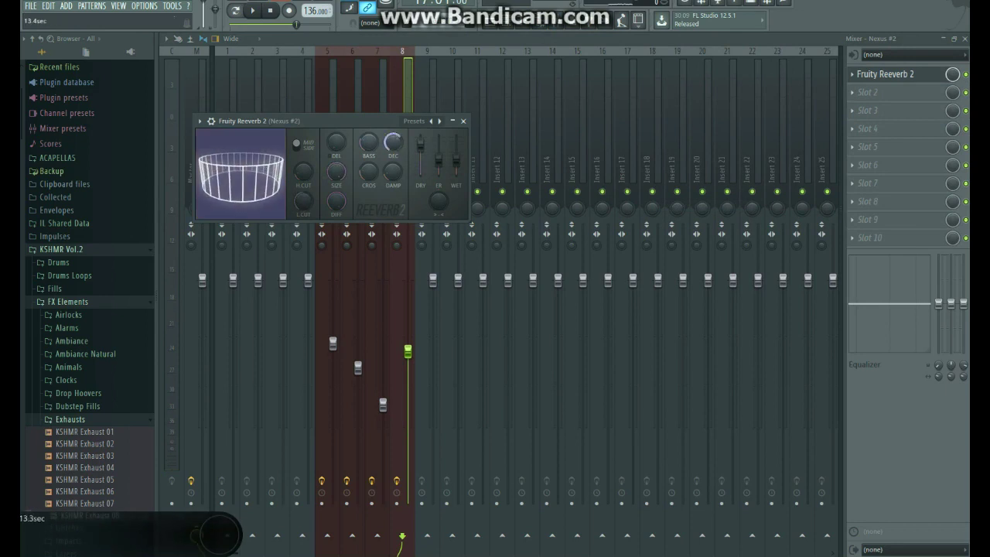
key(space)
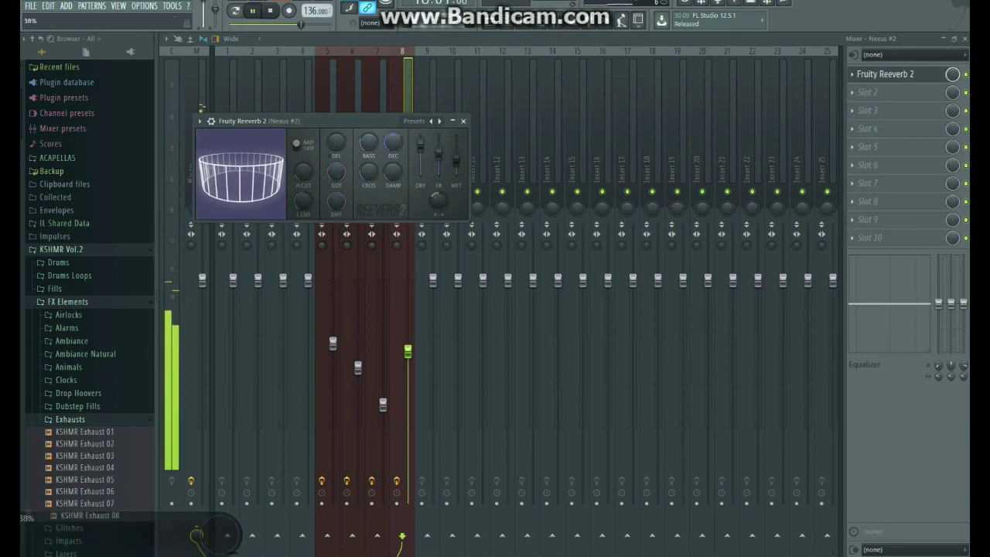
key(space)
click(464, 121)
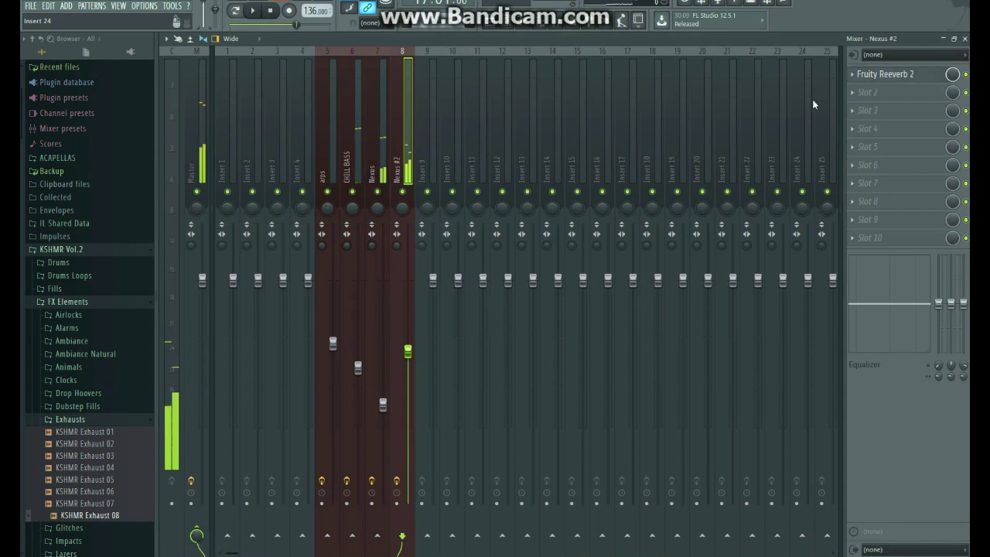
Step: Load Fruity Delay 2 in the second effect slot of the Nexus #2 track, adjust its delay time and audition it
click(858, 98)
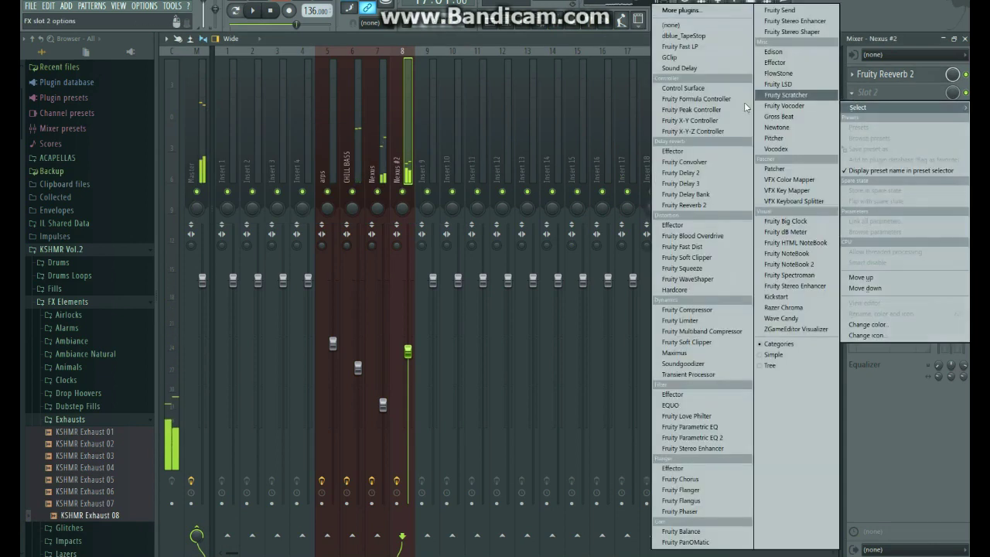
click(686, 174)
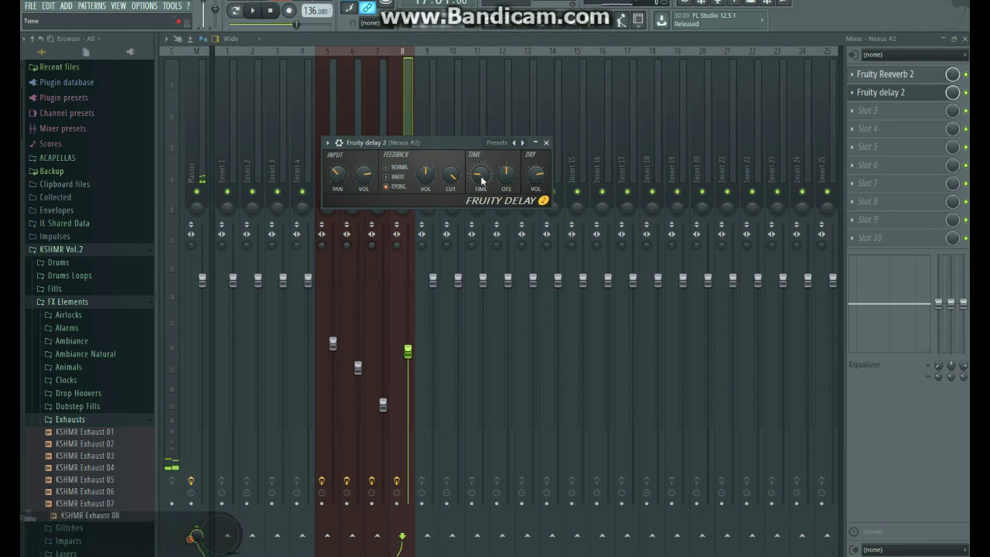
key(space)
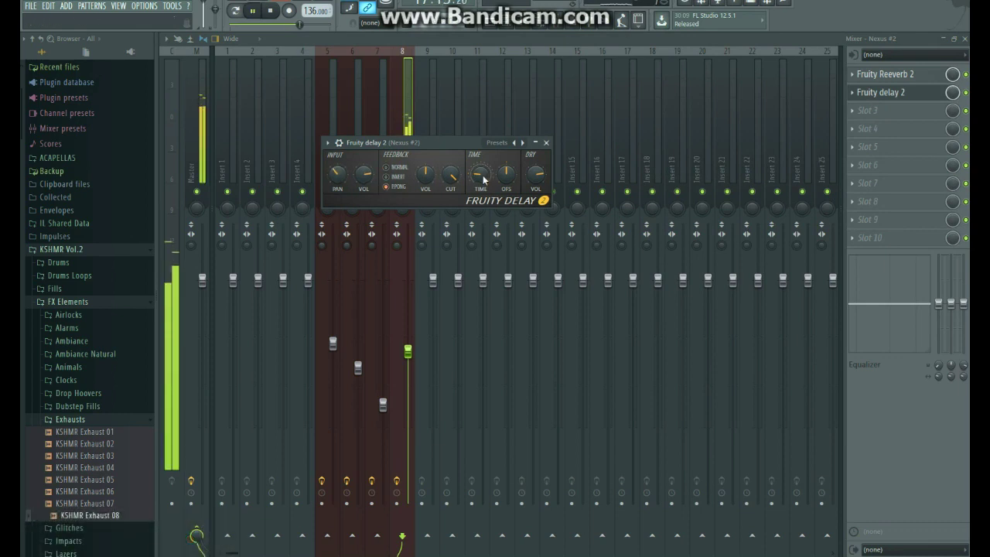
drag(458, 143, 464, 172)
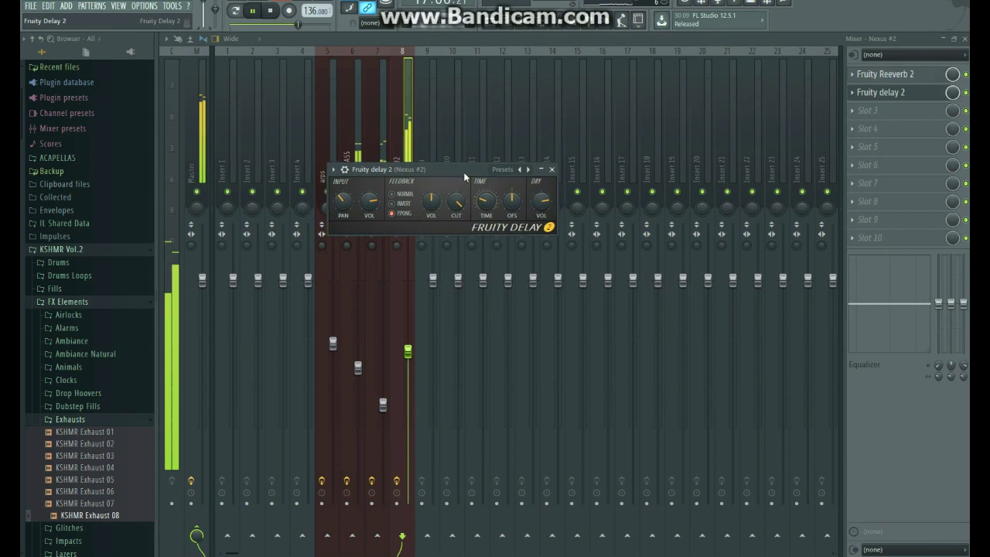
click(552, 173)
key(space)
Step: Lower the reverb's wet level and the Nexus #2 track's volume slightly while listening, and close the mixer
click(882, 74)
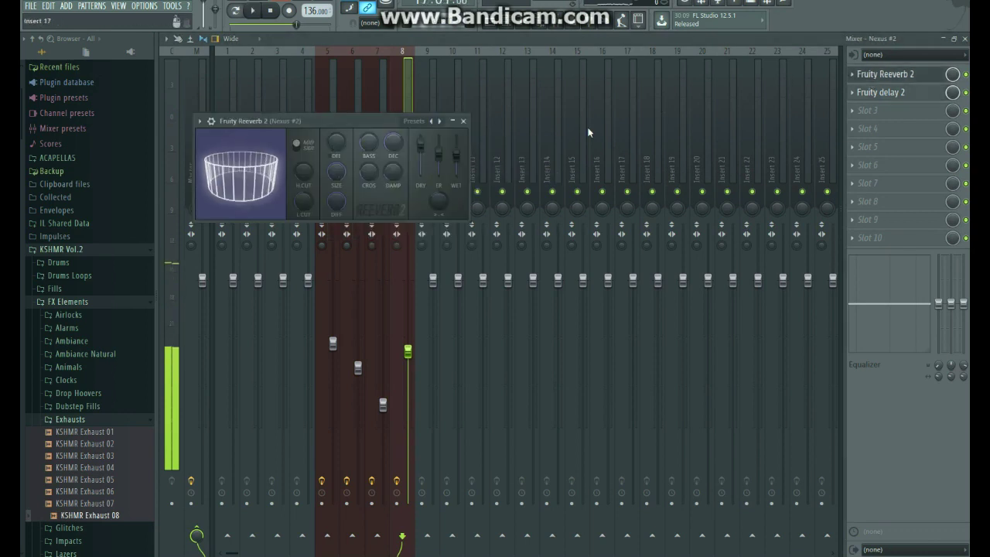
key(space)
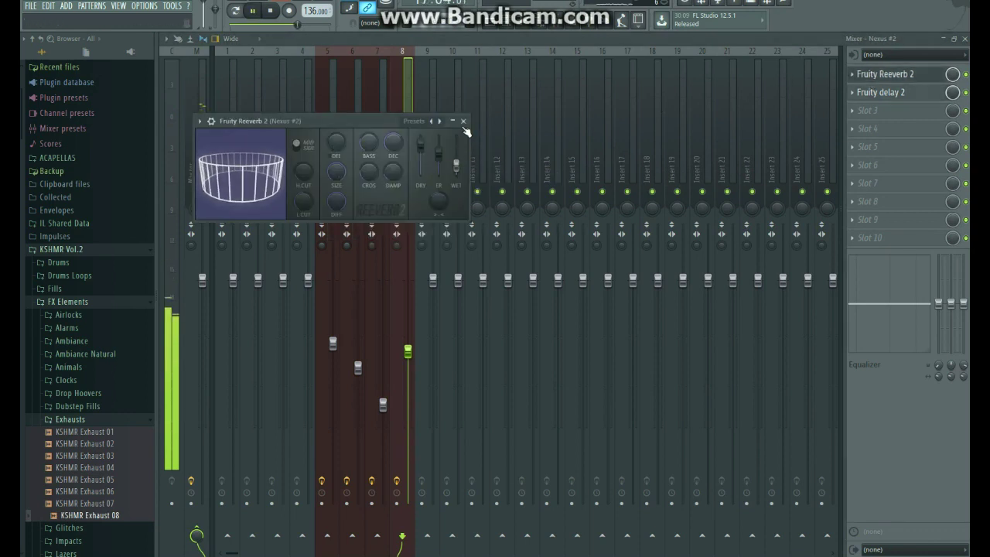
click(464, 121)
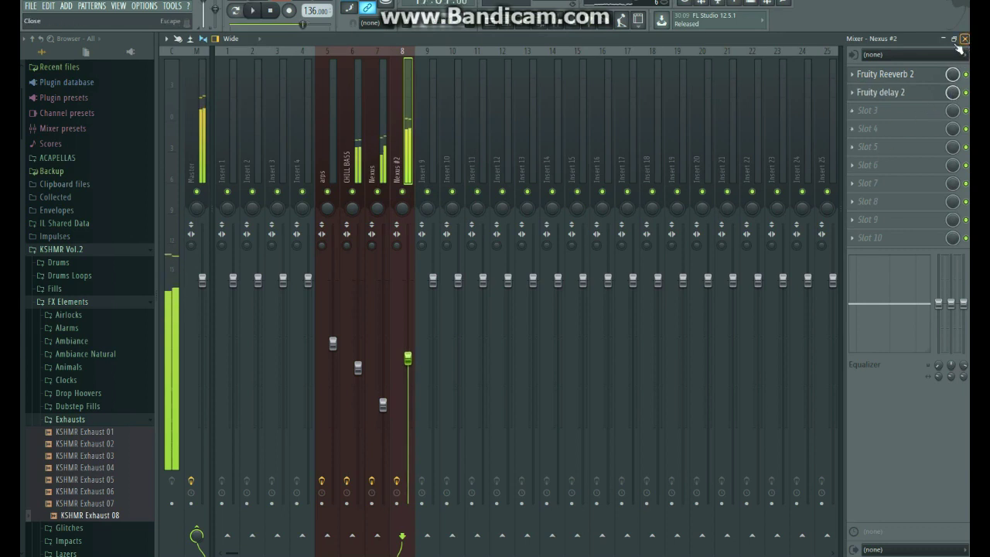
click(964, 38)
Step: Move the long F6 note in the Nexus #2 piano roll to start at bar 3 and audition the melody
click(389, 200)
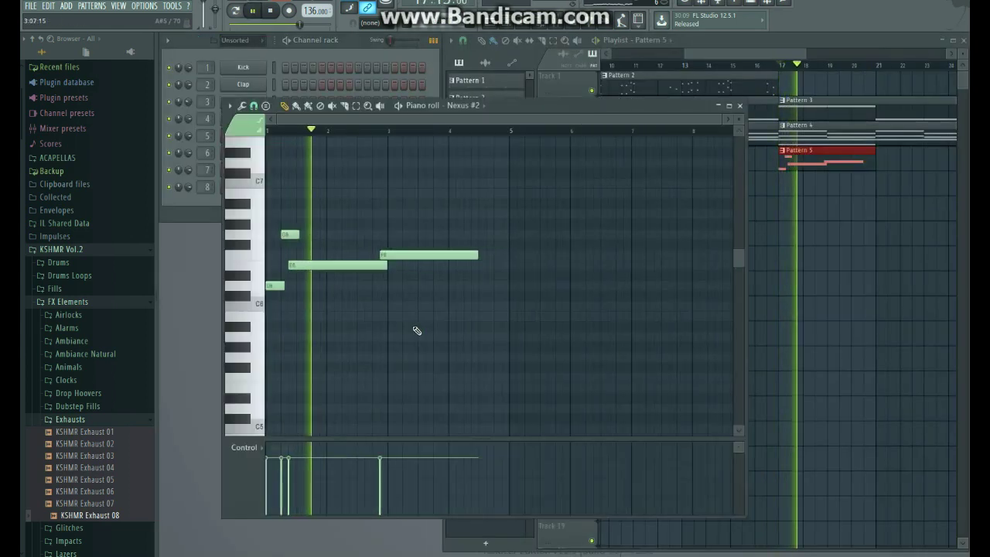
key(space)
drag(380, 258, 387, 256)
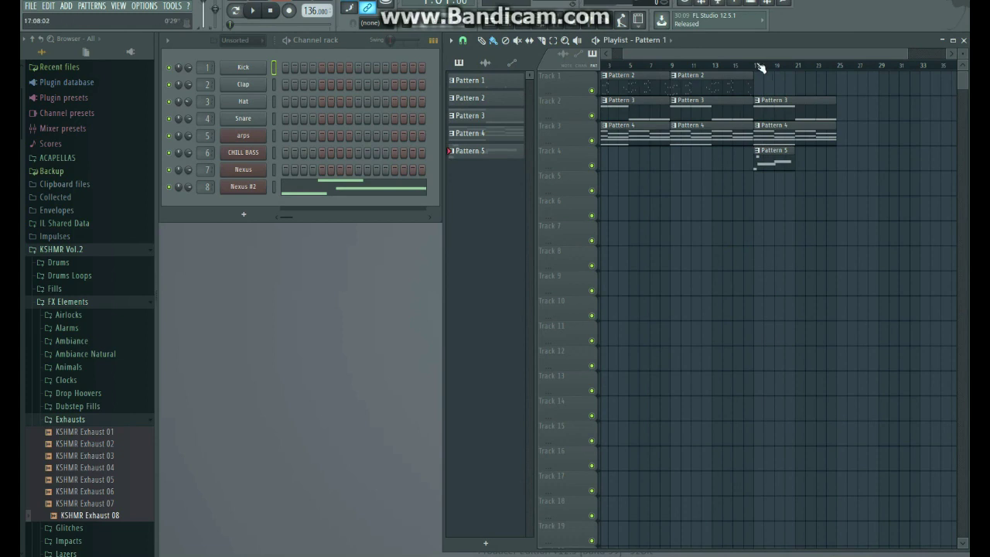
click(352, 197)
key(space)
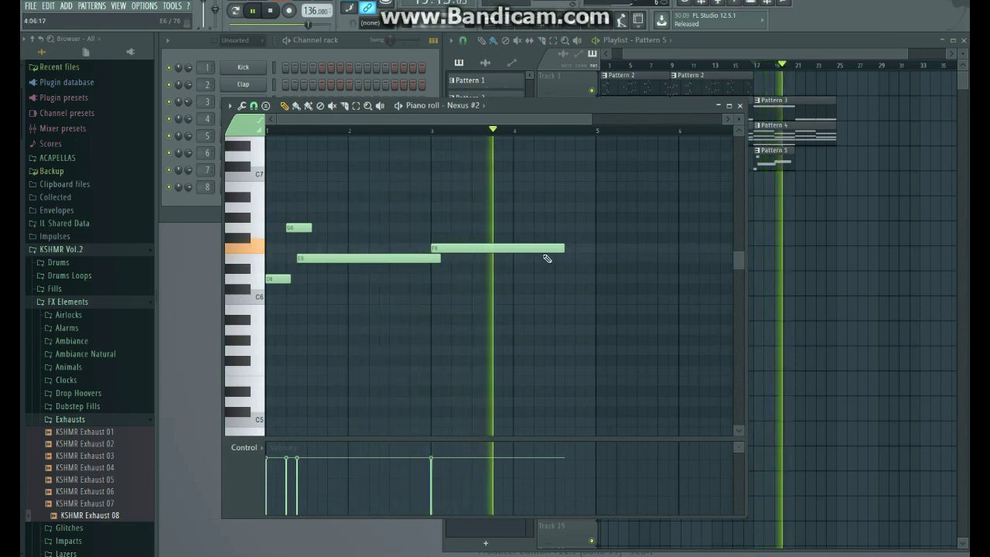
Step: Add a B6 note after the F6 and shift it to start on beat 3 of bar 4, auditioning from bar 4
click(518, 135)
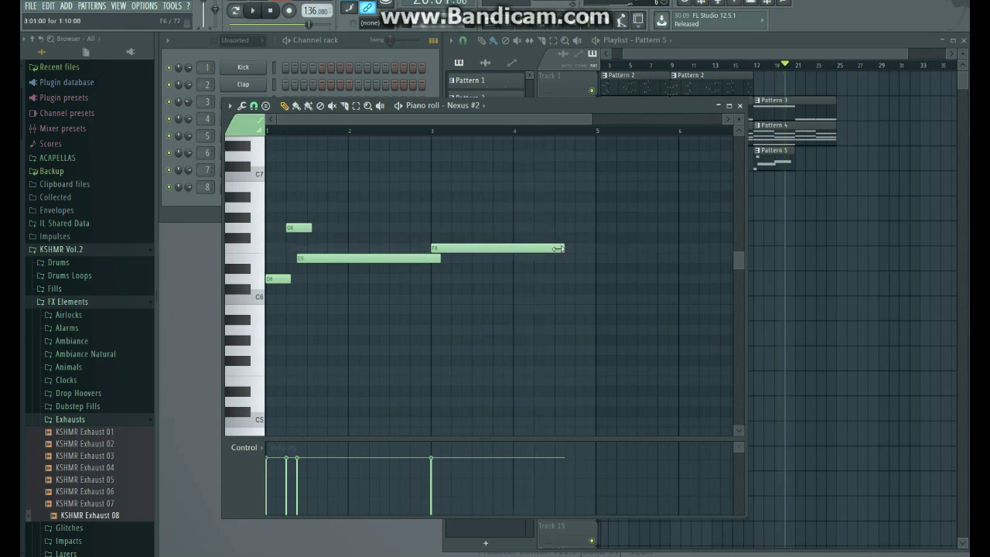
scroll(556, 261, up, 2)
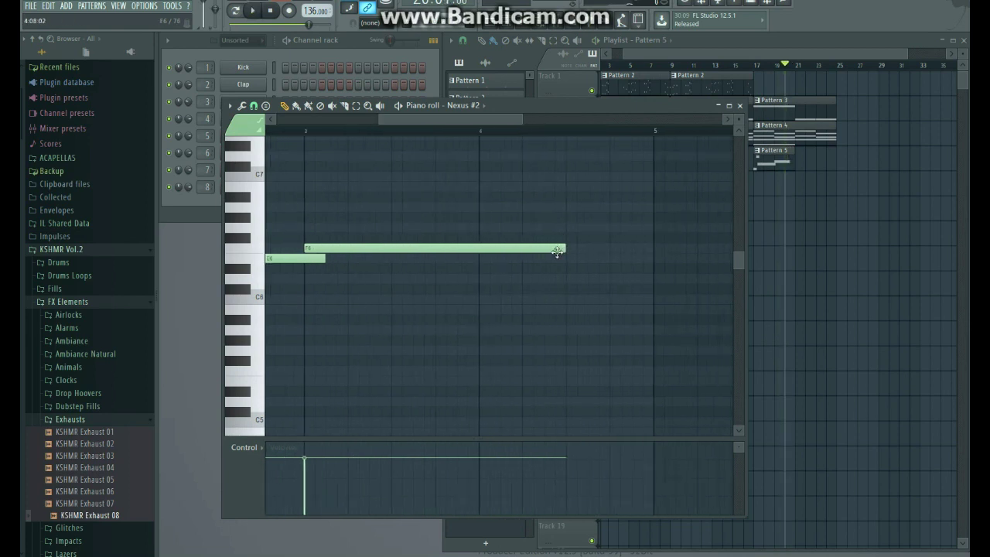
click(554, 208)
right_click(554, 209)
click(550, 186)
key(space)
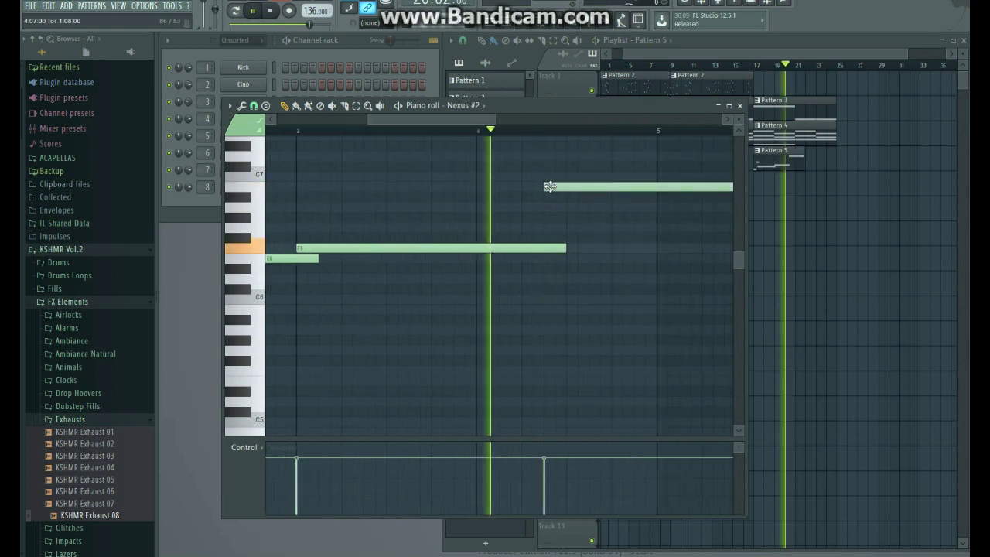
key(space)
key(space)
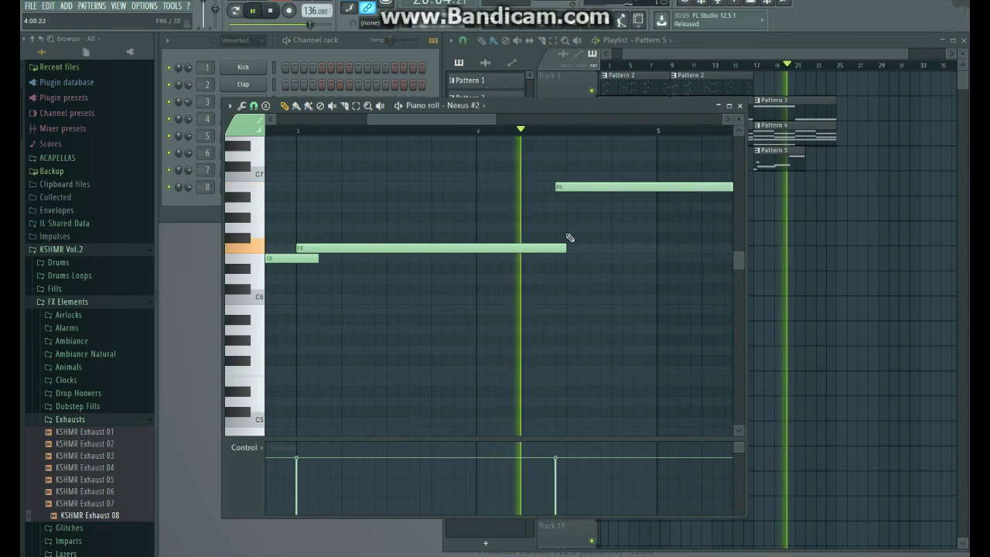
key(space)
drag(559, 187, 570, 188)
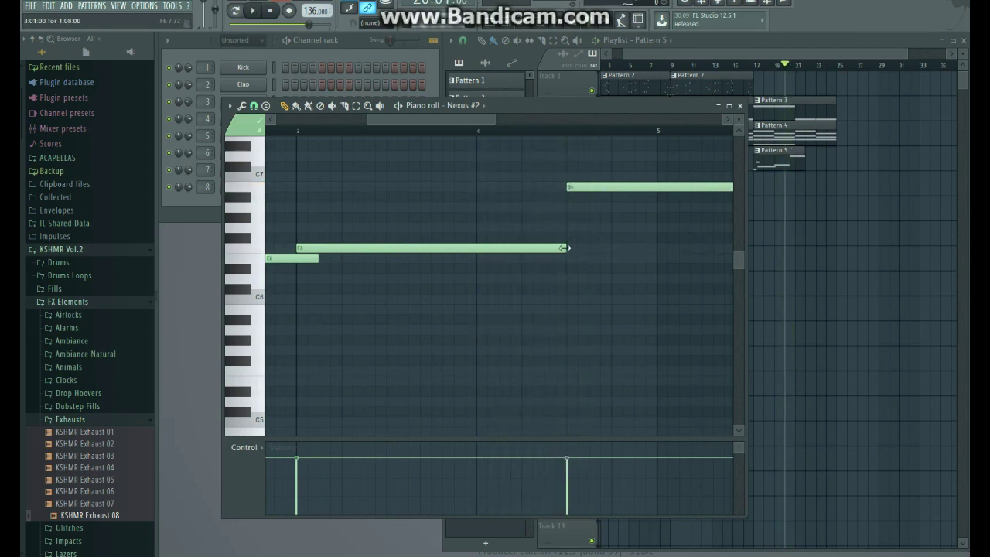
Step: Shorten the B6 note to end at bar 5 and add a G6 note filling the last beat of bar 4
scroll(538, 247, down, 3)
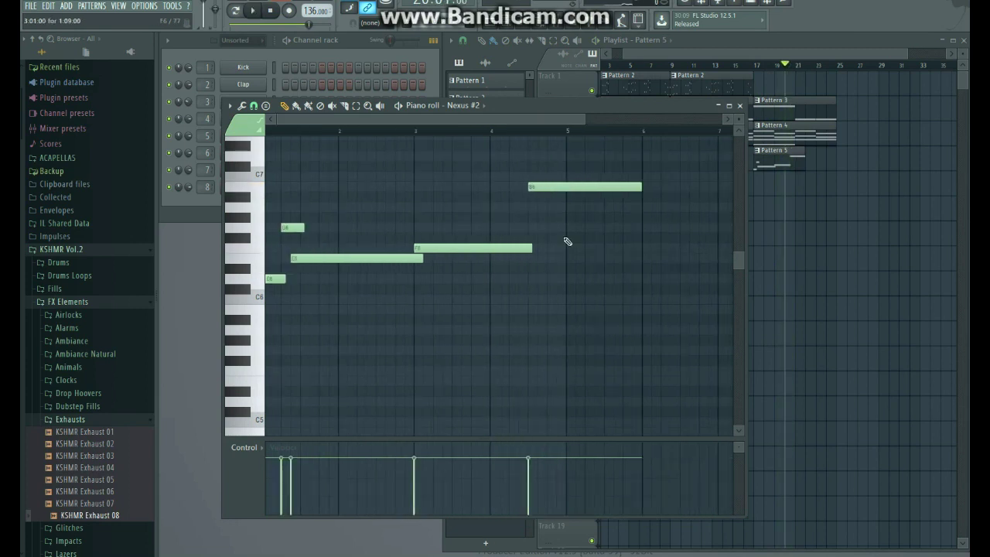
drag(638, 188, 557, 186)
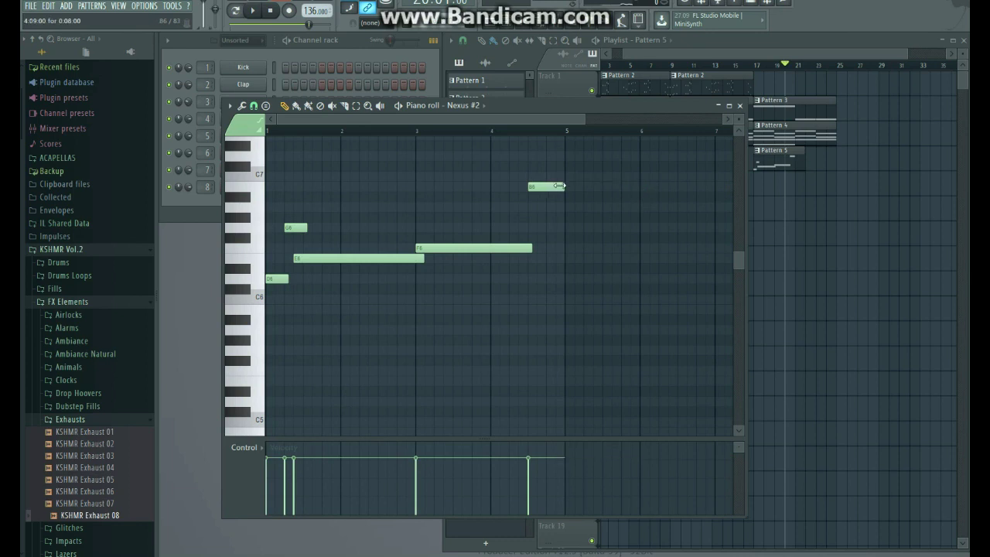
scroll(558, 222, up, 3)
click(552, 218)
right_click(552, 219)
click(553, 228)
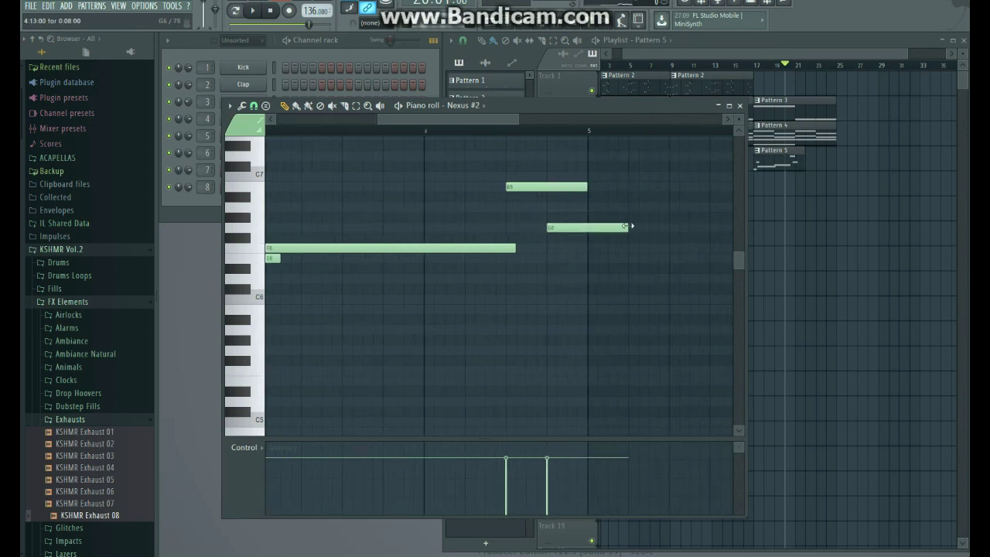
drag(591, 229, 586, 229)
key(space)
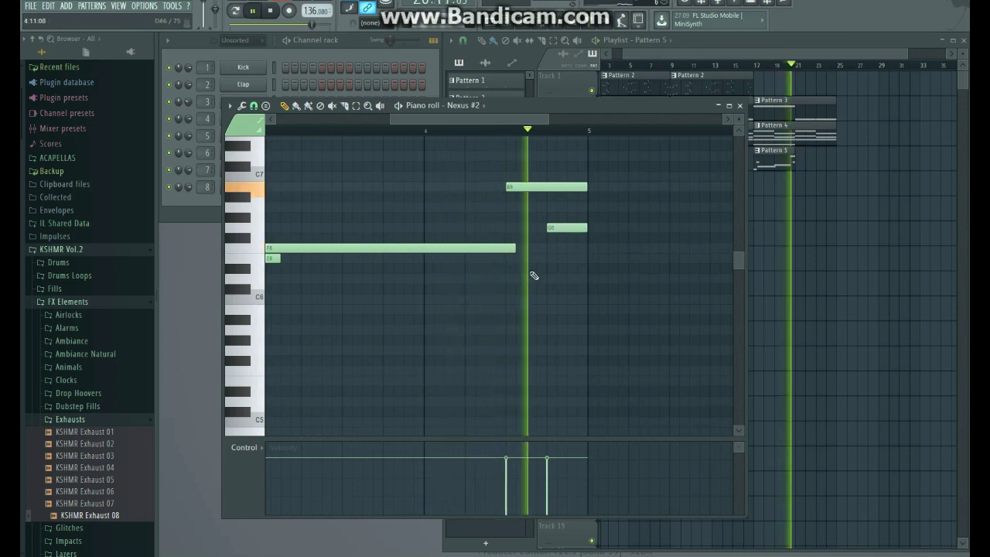
key(space)
Step: Place an E6 note and a D6 note at the start of bar 5, with playback starting from that bar
scroll(542, 286, down, 3)
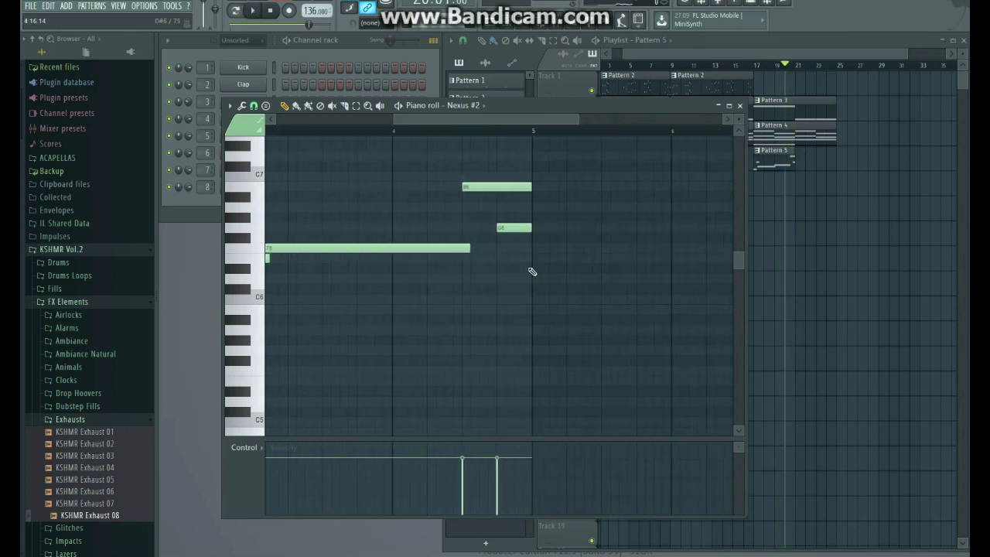
click(535, 258)
click(535, 135)
key(space)
key(space)
click(541, 291)
right_click(541, 289)
click(539, 280)
Step: Shift the E6 note to start two steps into bar 5 and audition it with the D6
scroll(555, 338, up, 4)
scroll(569, 334, down, 4)
scroll(580, 332, up, 3)
drag(519, 257, 549, 255)
key(space)
key(space)
Step: Add a four-step B6 note on beat 2 of bar 5 and check it by playback
click(562, 207)
right_click(563, 207)
click(563, 187)
key(space)
key(space)
Step: Add a C7 note after the B6 and shift it one step earlier to the seventh step of bar 5, auditioning the phrase
click(620, 177)
key(space)
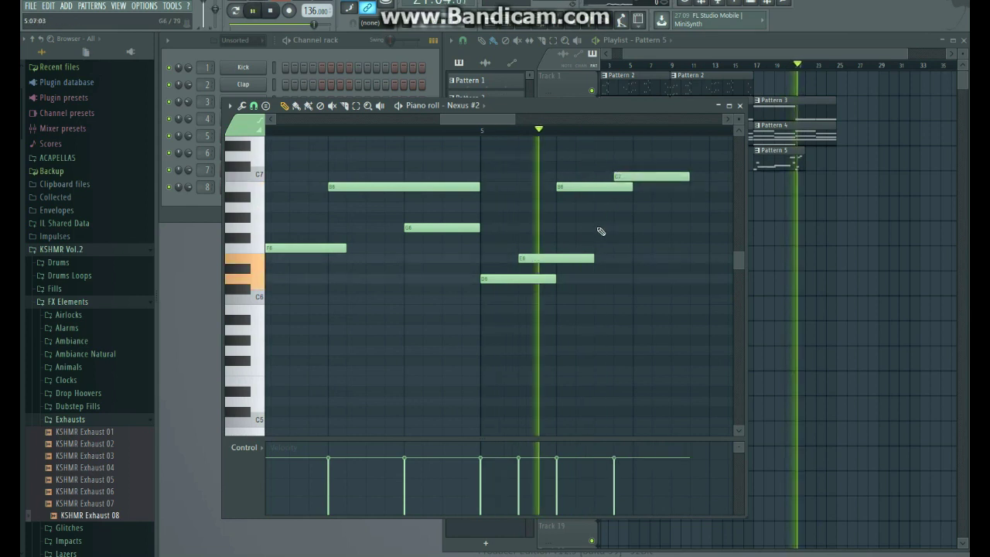
key(space)
drag(620, 177, 600, 177)
key(space)
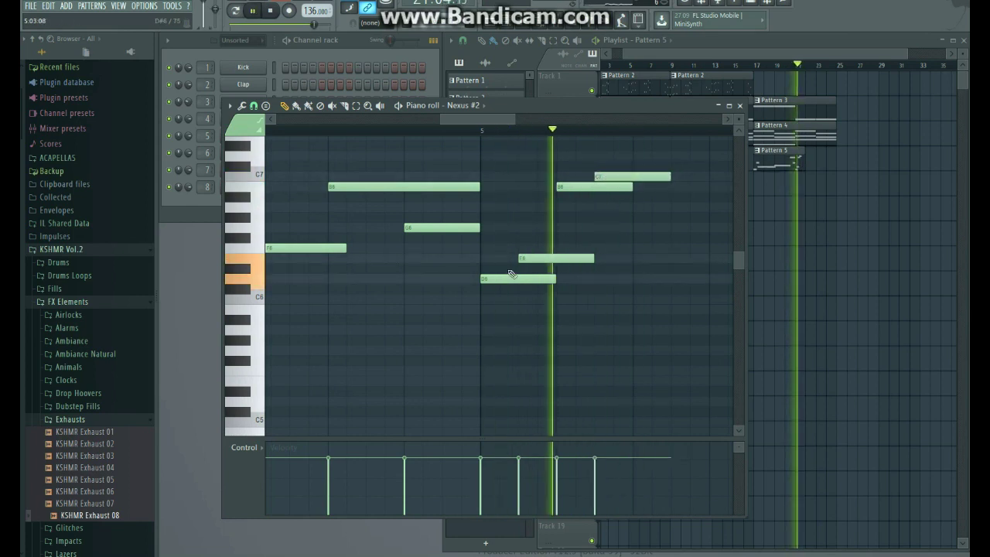
Step: Lengthen the C7 note to the middle of bar 6, auditioning the phrase between adjustments
scroll(513, 274, down, 3)
key(space)
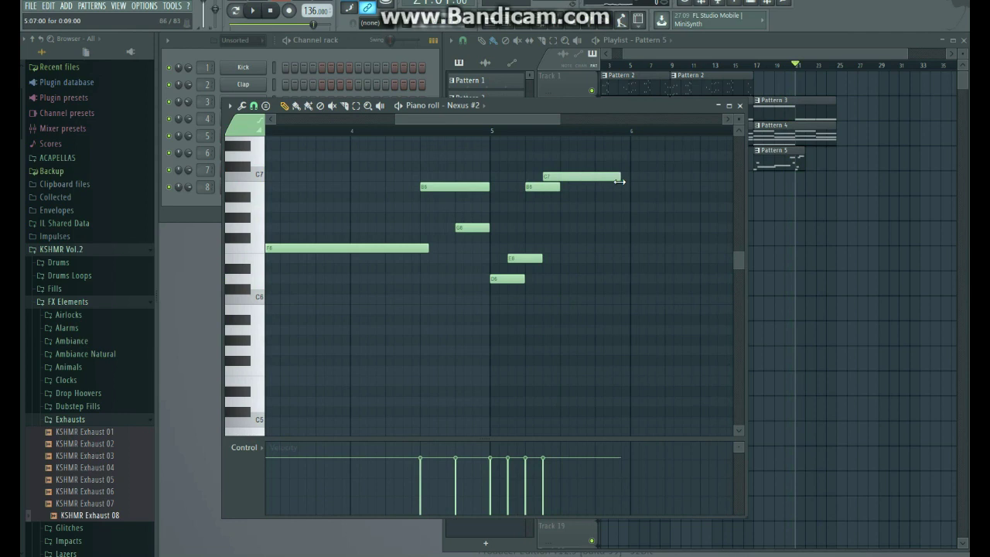
scroll(617, 283, down, 3)
key(space)
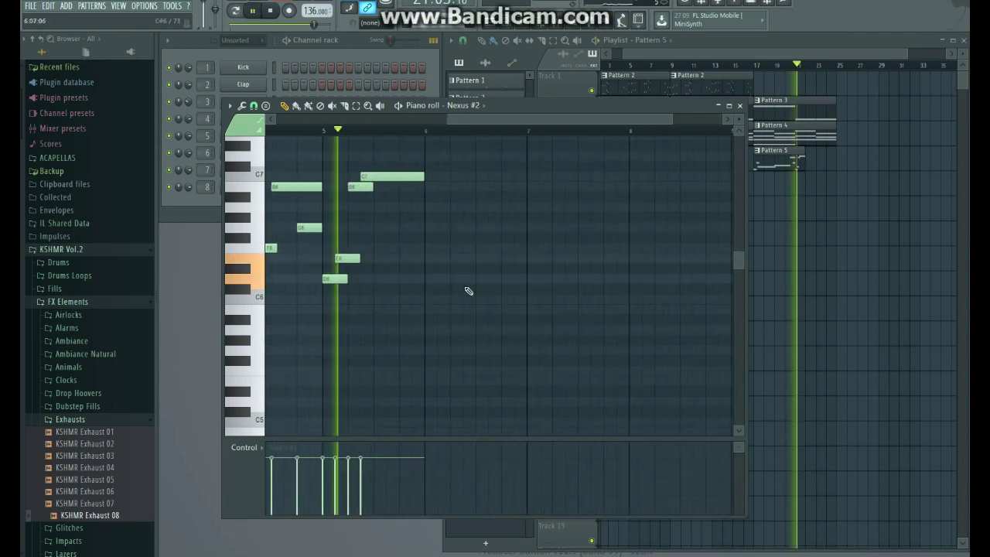
key(space)
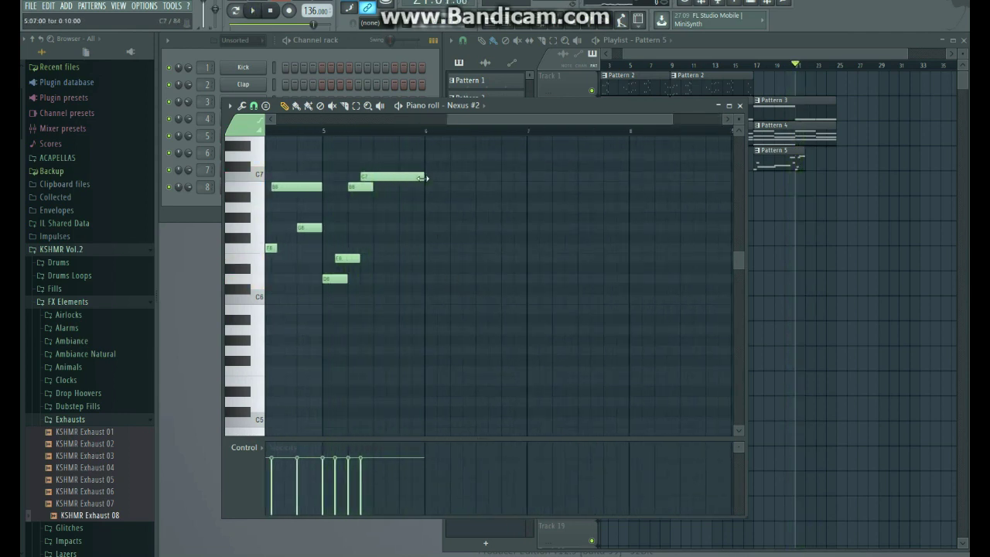
drag(424, 177, 472, 181)
key(space)
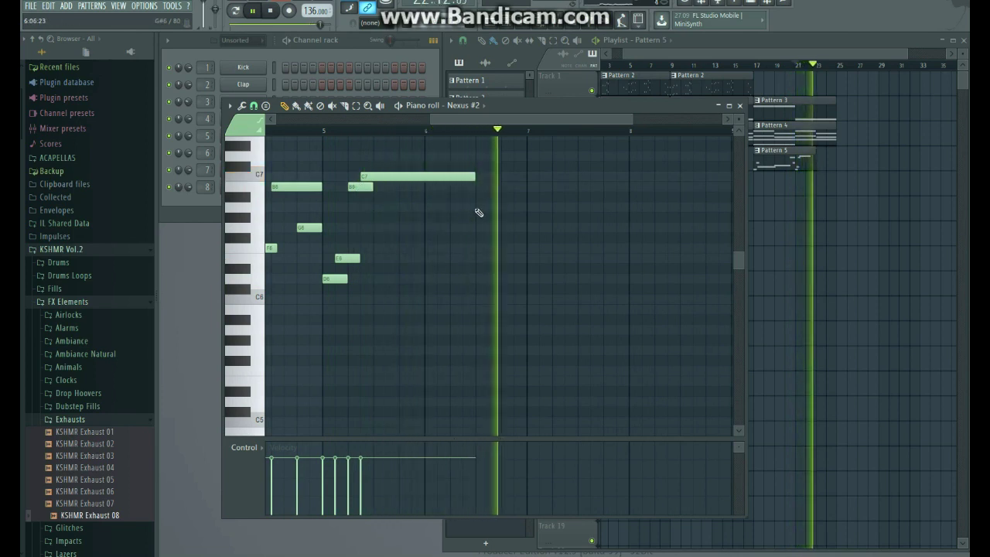
key(space)
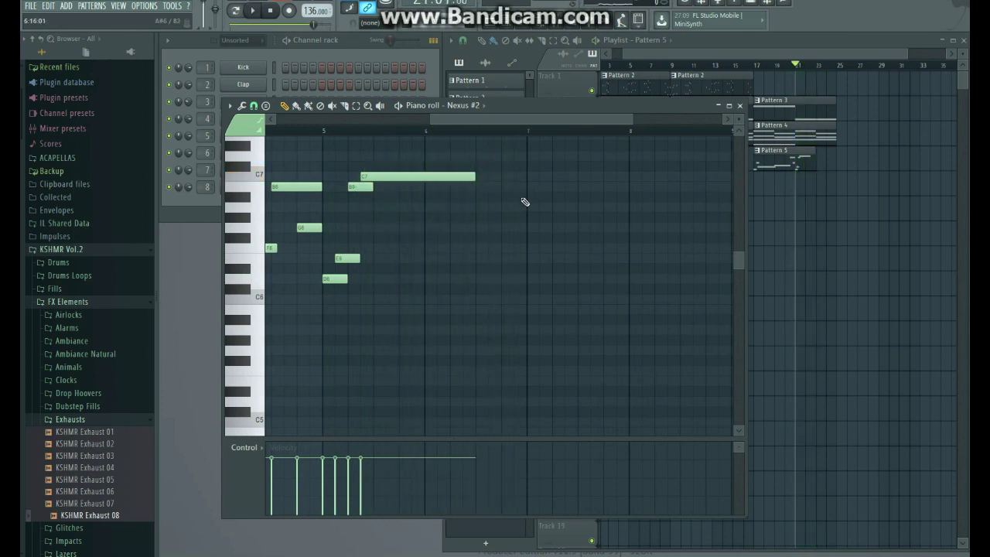
Step: Add an A6 note on the last step of bar 6
ctrl+scroll(530, 209, up, 3)
click(534, 197)
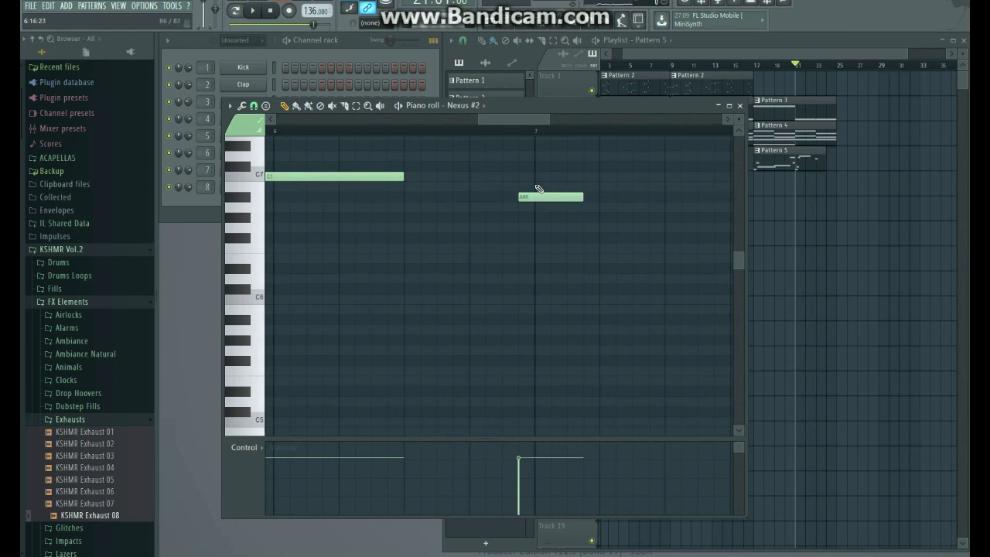
drag(522, 199, 522, 208)
Step: Add a B6 note at the start of bar 7 and lengthen the C7 note to end two steps before that bar
click(536, 186)
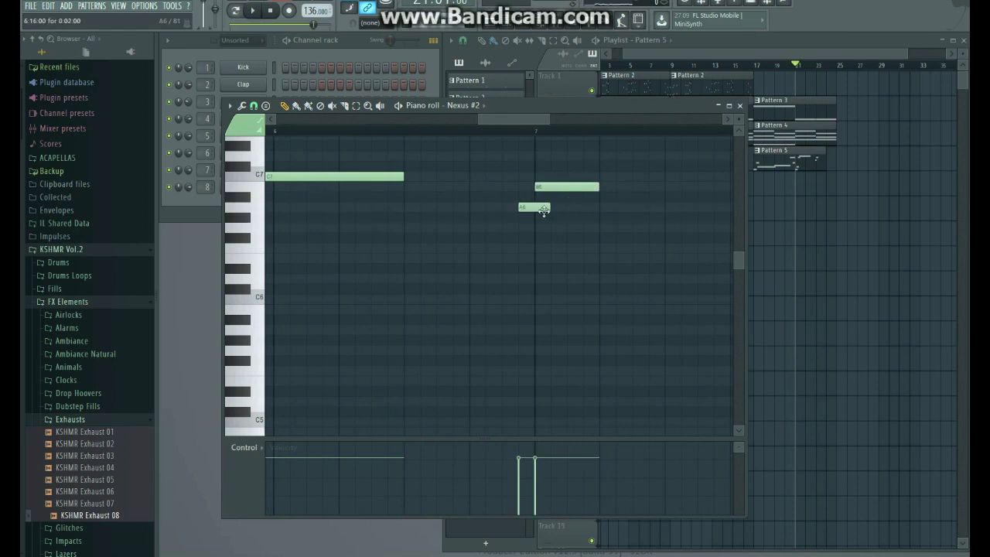
drag(403, 177, 486, 181)
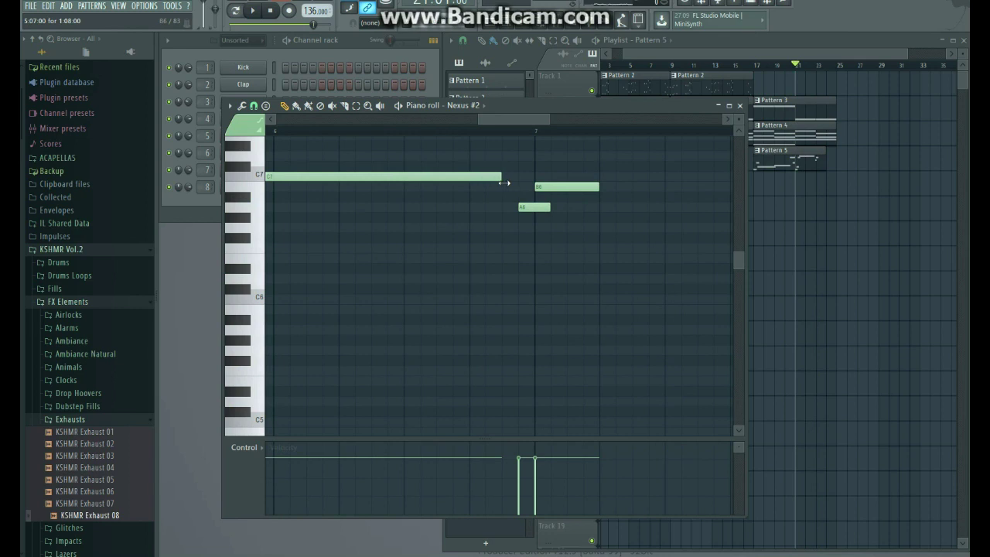
Step: Extend the long C7 note of bar 6 to the start of the A6 note and audition the phrase
key(space)
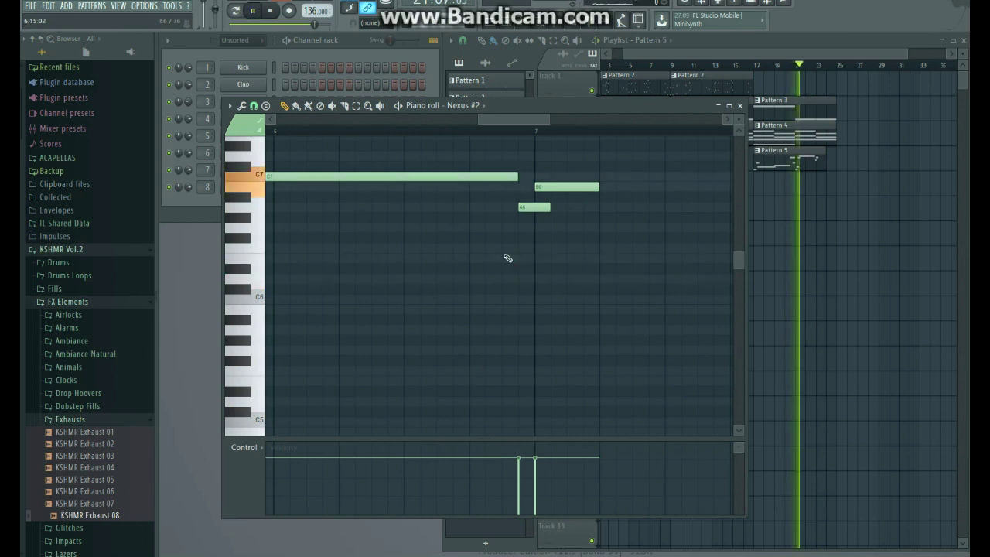
ctrl+scroll(540, 309, down, 3)
ctrl+scroll(539, 310, up, 2)
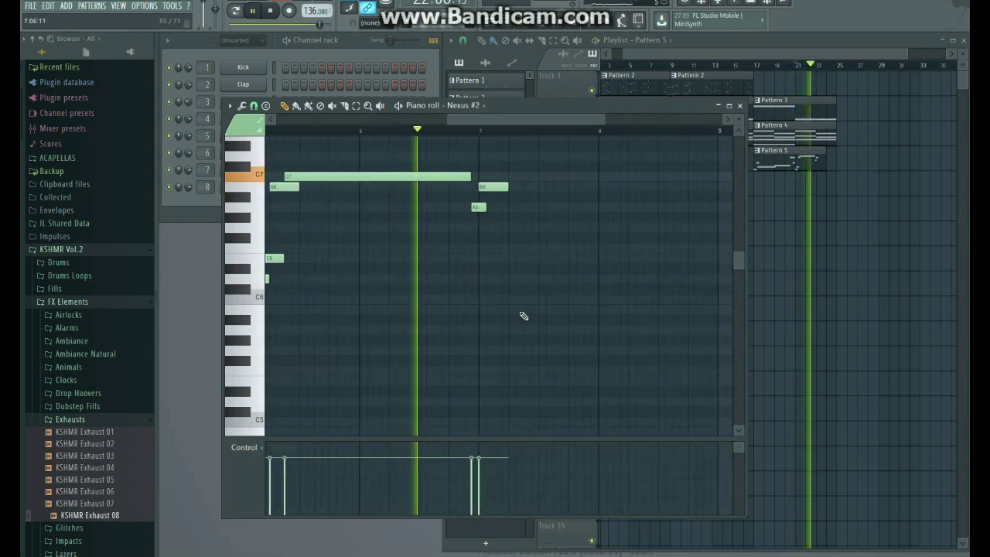
key(space)
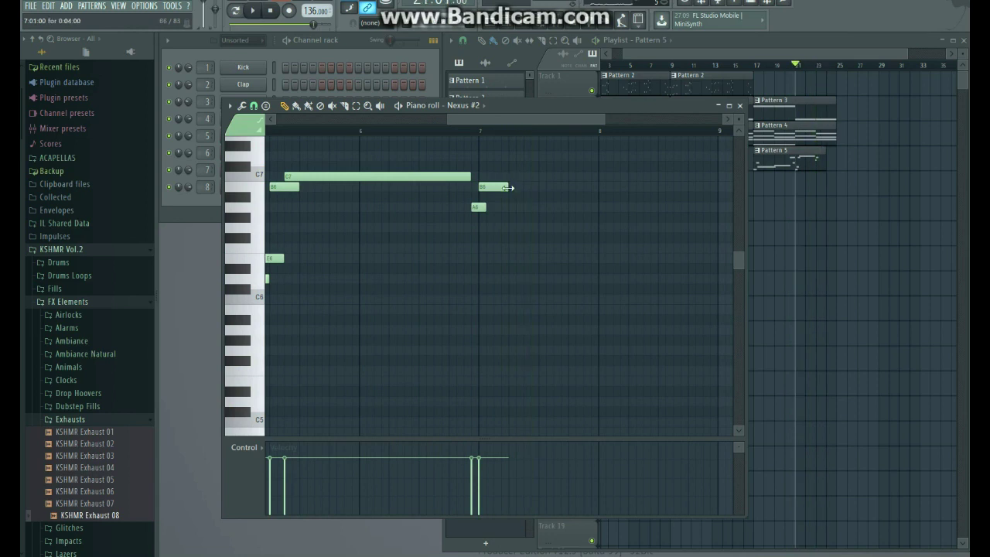
Step: Lengthen the B6 note of bar 7 until just past the middle of bar 8, auditioning the phrase between adjustments
drag(508, 186, 573, 190)
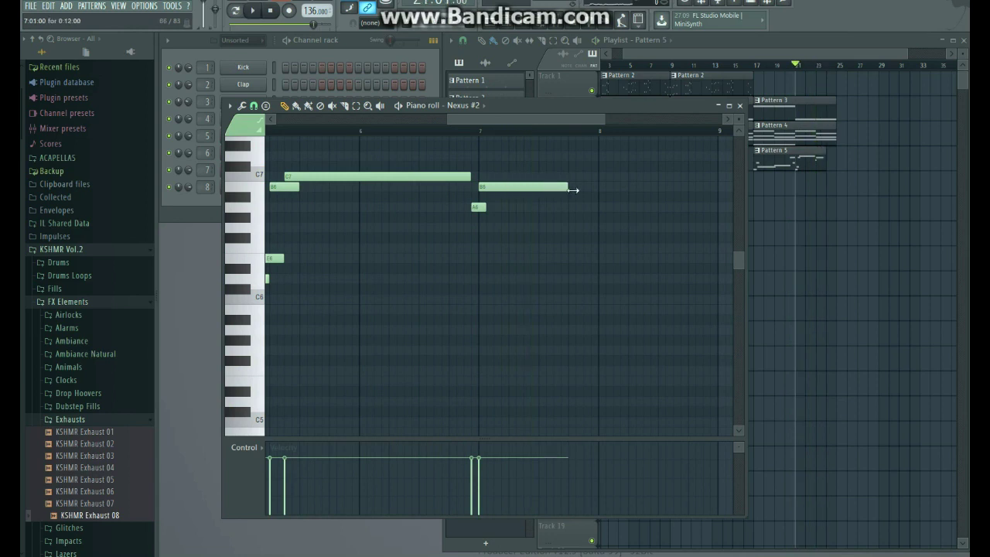
click(484, 131)
scroll(530, 128, down, 2)
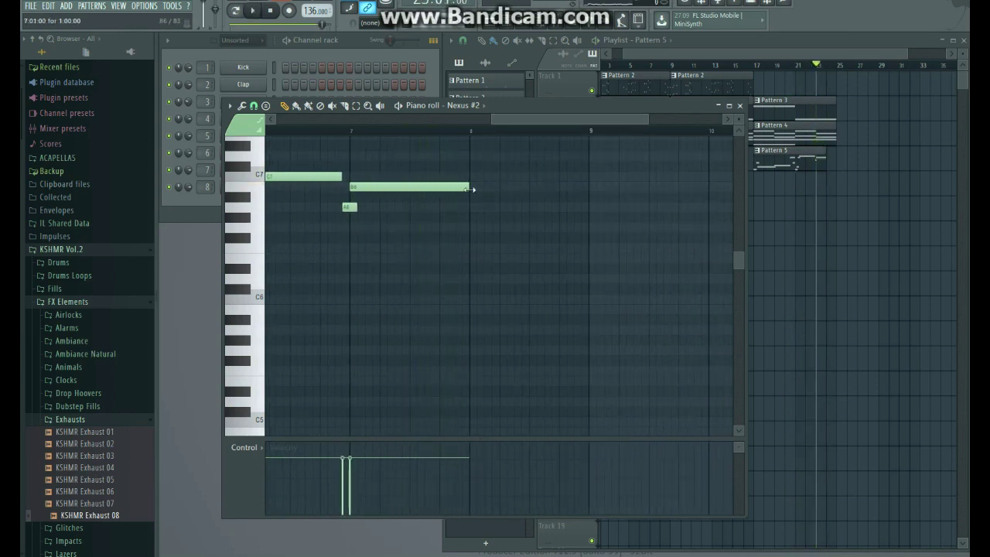
drag(493, 187, 500, 187)
key(space)
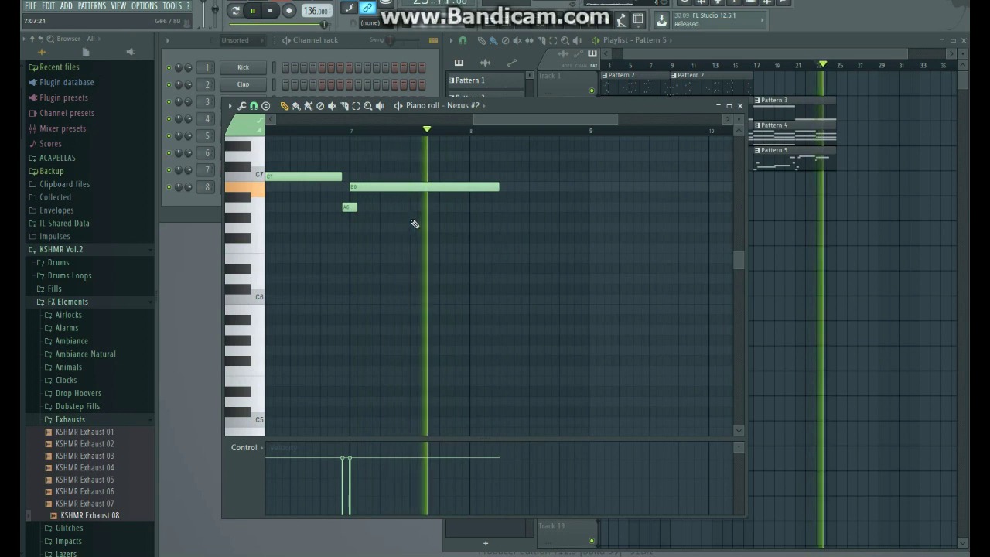
key(space)
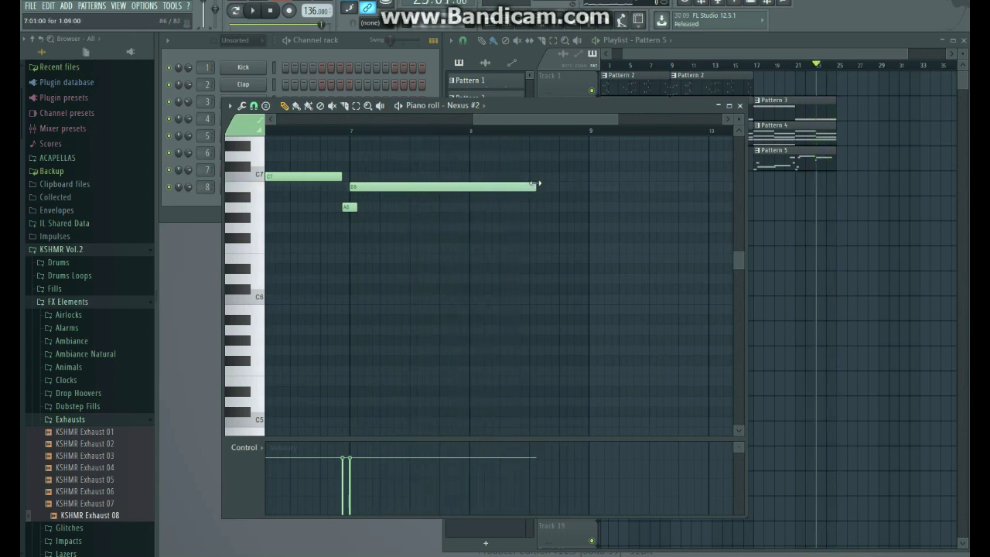
Step: Add a C7 note at the middle of bar 8 and a G6 note on that bar's last beat
click(534, 177)
click(563, 216)
right_click(564, 217)
click(566, 228)
scroll(493, 242, down, 2)
drag(580, 155, 562, 234)
scroll(544, 285, up, 3)
key(ctrl+d)
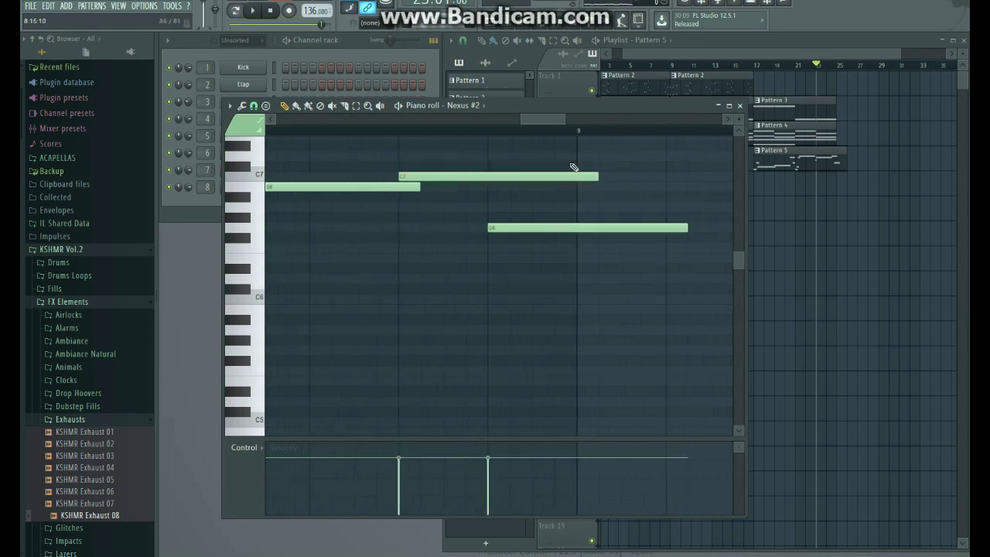
Step: Shorten the new C7 and G6 notes to end at the start of bar 9 and audition the phrase
key(space)
drag(686, 226, 586, 230)
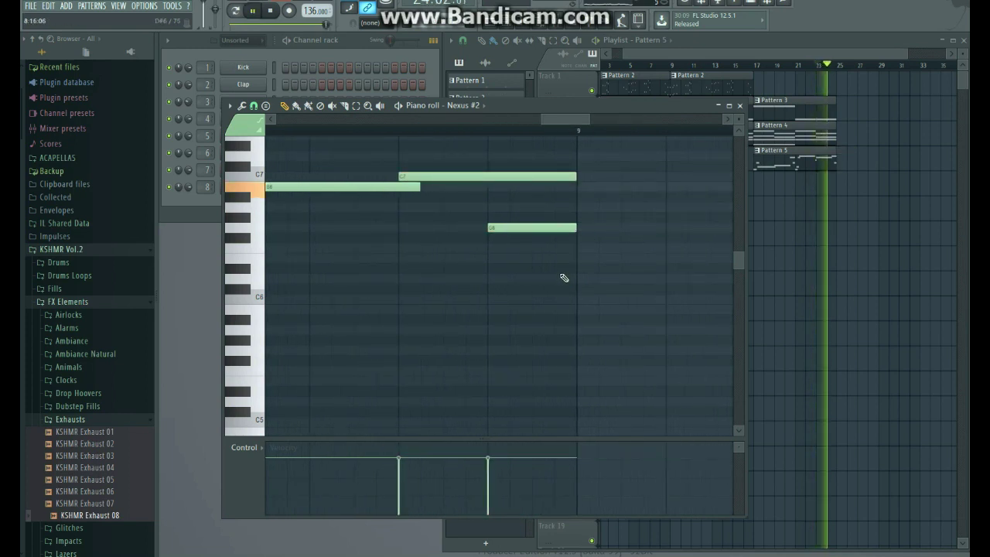
key(space)
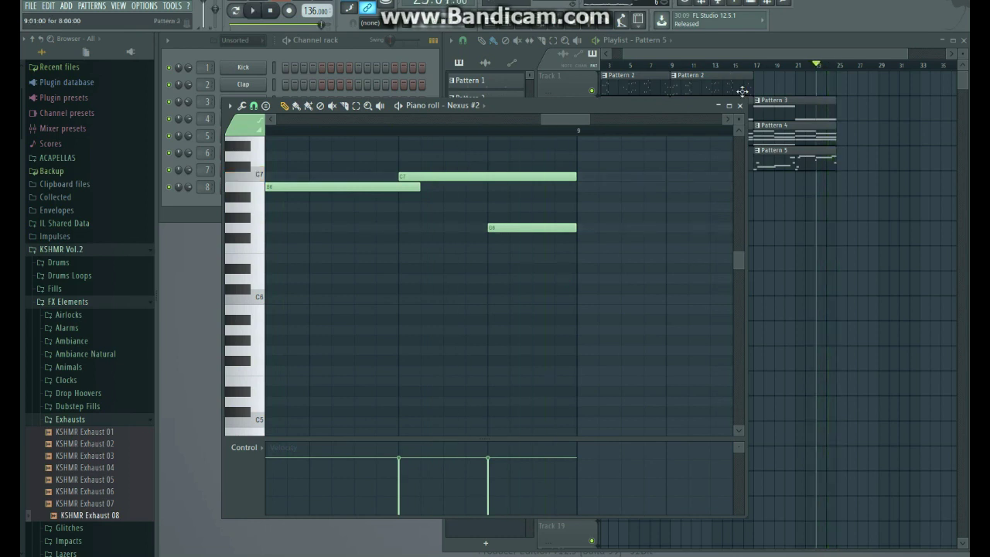
Step: Close the piano roll, set the playback position to bar 17, and duplicate the Pattern 3, 4 and 5 clips to bar 25
click(740, 106)
click(754, 67)
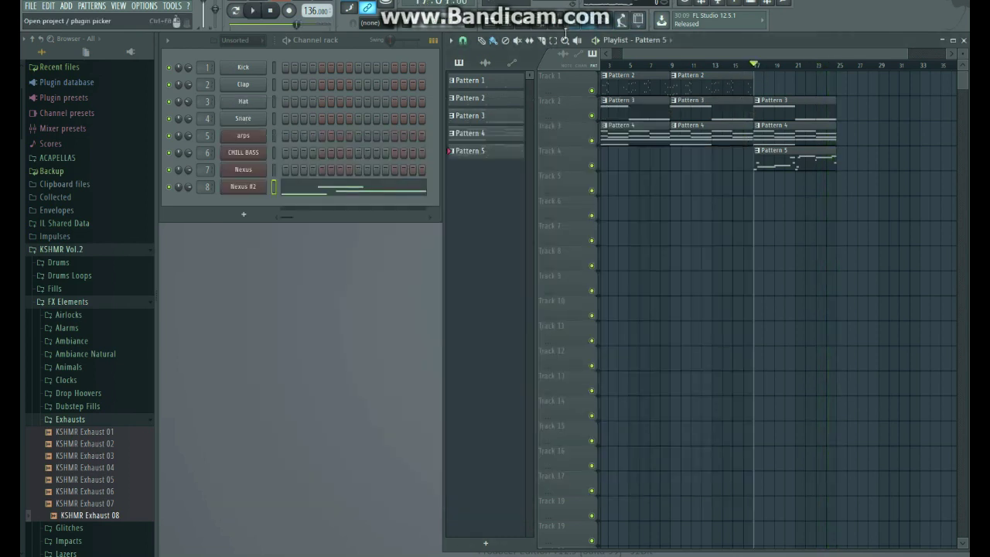
key(ctrl+b)
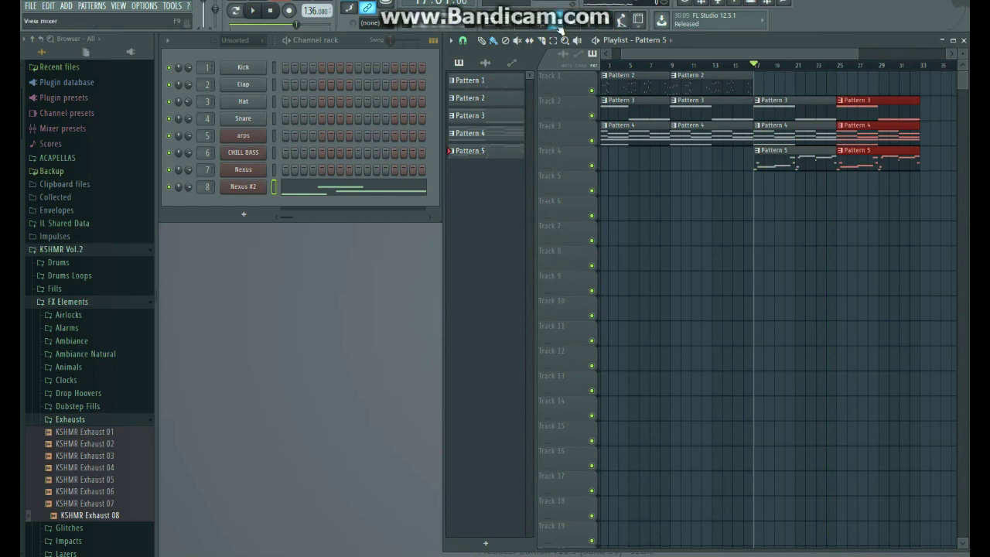
Step: Lower the Nexus #2 mixer track's volume to 51% (-12.4 dB) and check its Fruity Reeverb 2 settings during playback
key(F9)
drag(410, 358, 408, 392)
key(space)
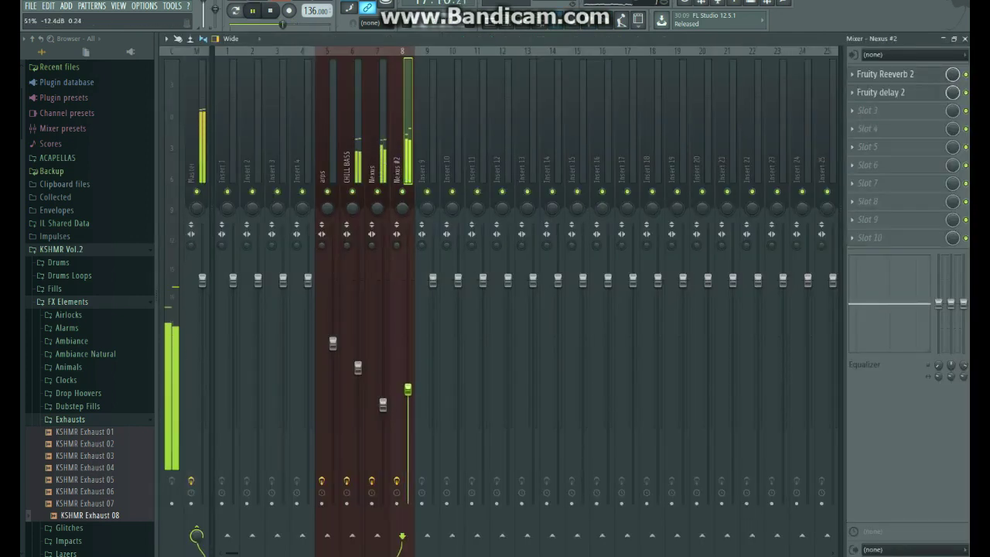
click(884, 75)
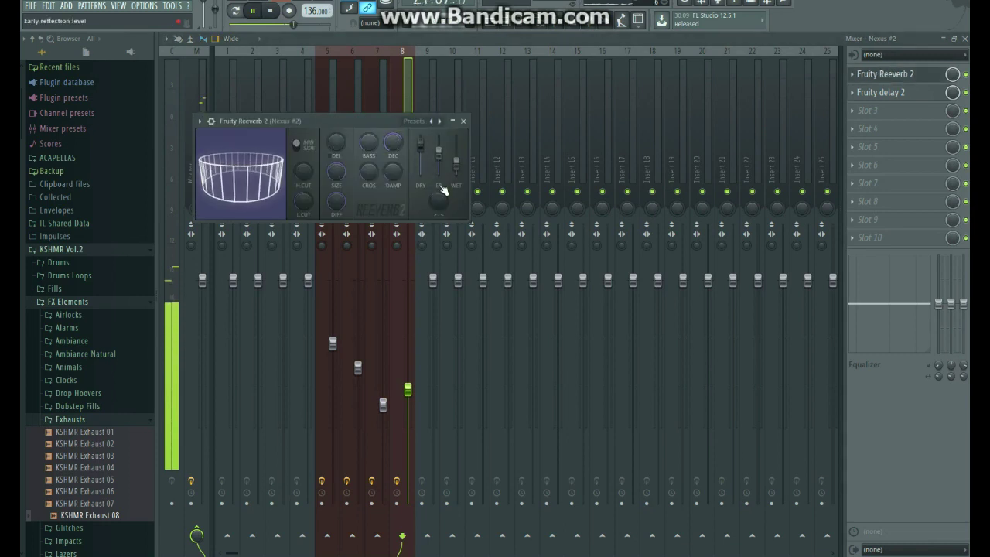
click(464, 121)
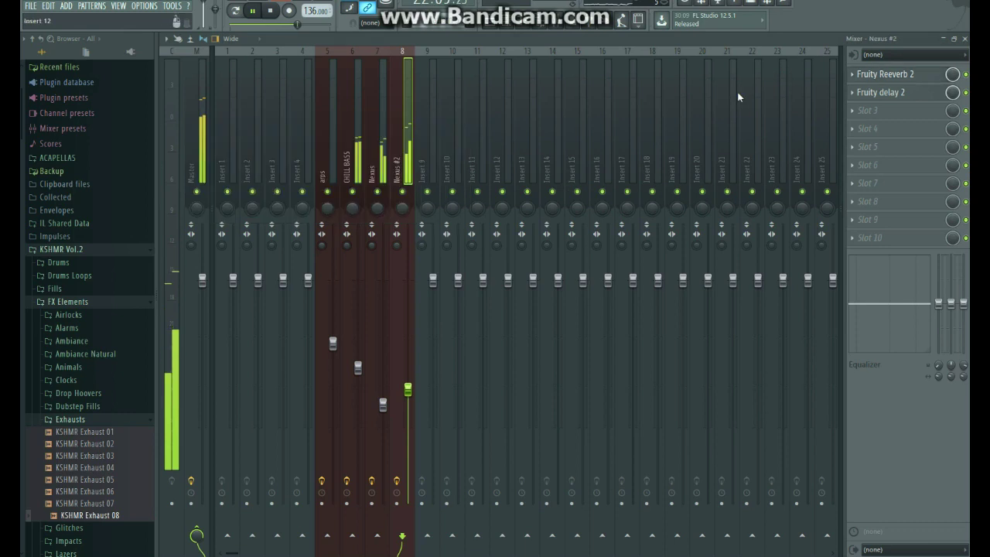
Step: Try different input volume, time offset and dry volume settings in the Nexus #2 track's Fruity delay 2, auditioning the changes
click(886, 92)
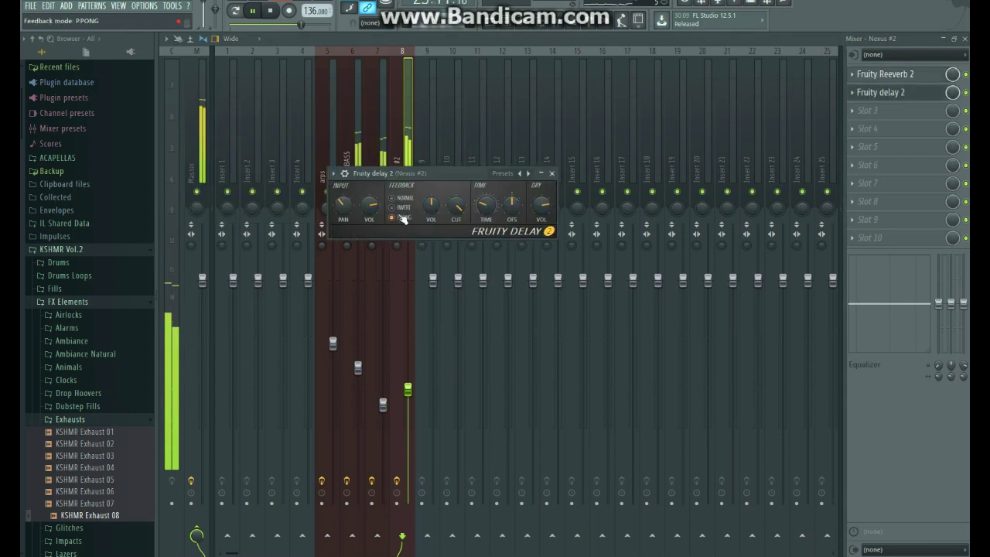
key(space)
key(space)
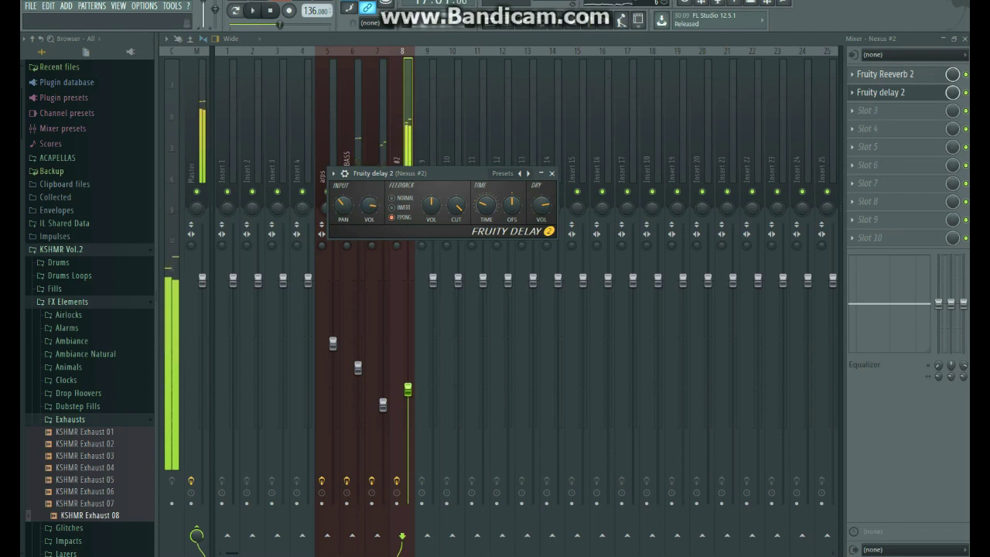
key(space)
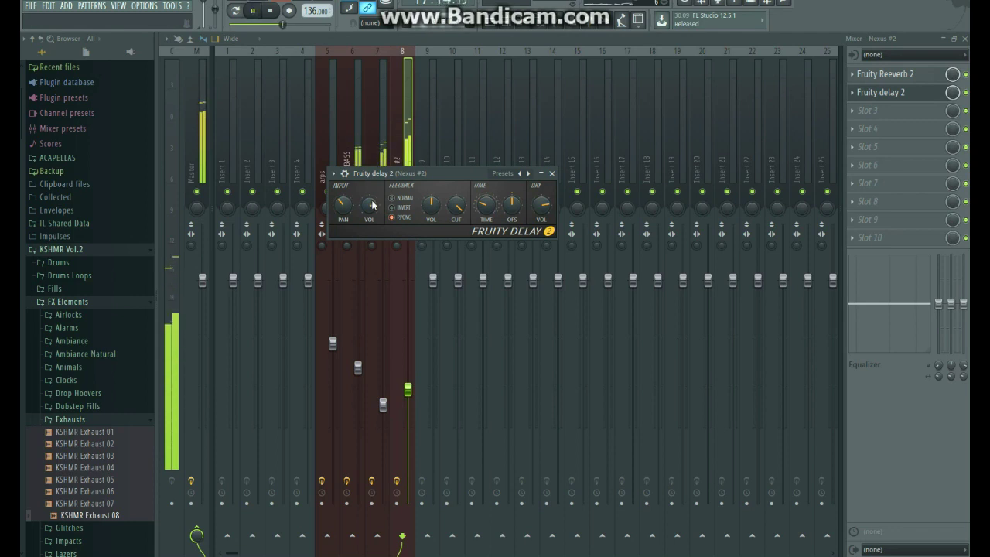
key(space)
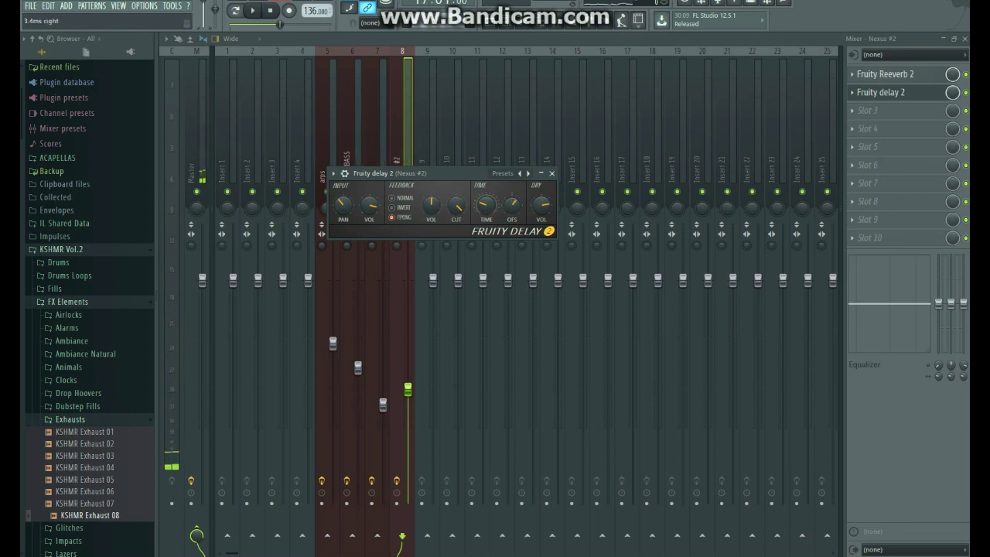
key(space)
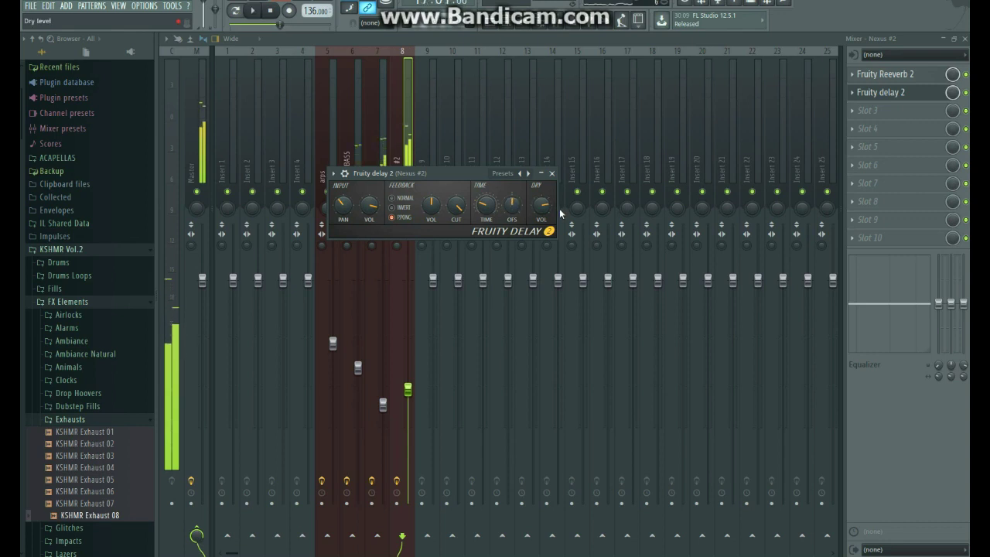
key(space)
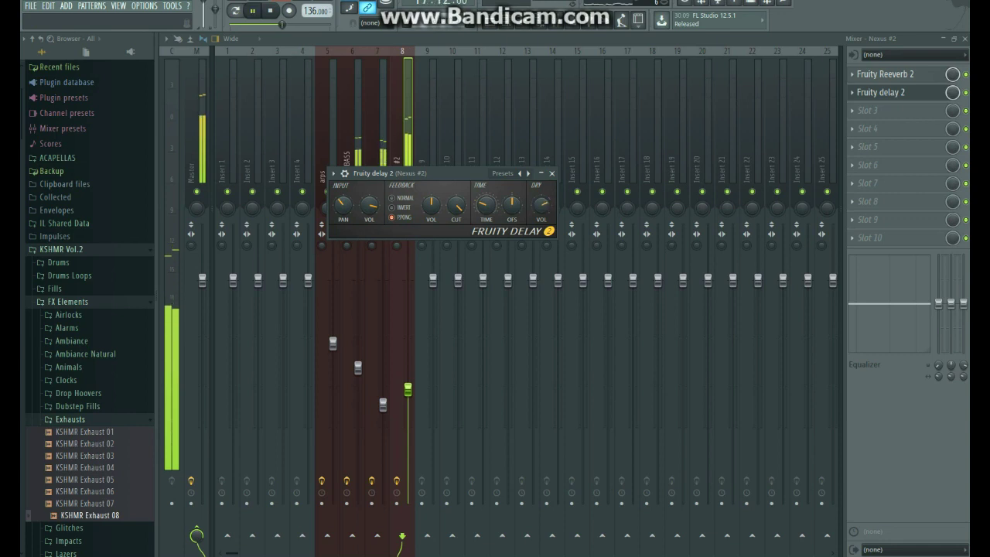
click(553, 174)
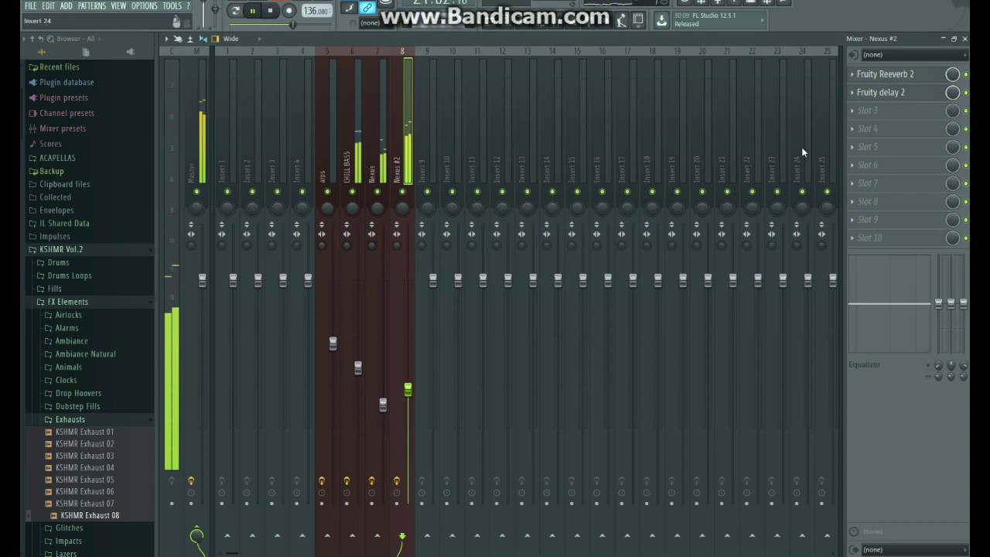
Step: Set the Nexus #2 equalizer to -2.8 at 90 Hz, -0.7 at 1.5 kHz and 1.4 at 8 kHz, and audition with the reverb bypassed
drag(963, 303, 939, 310)
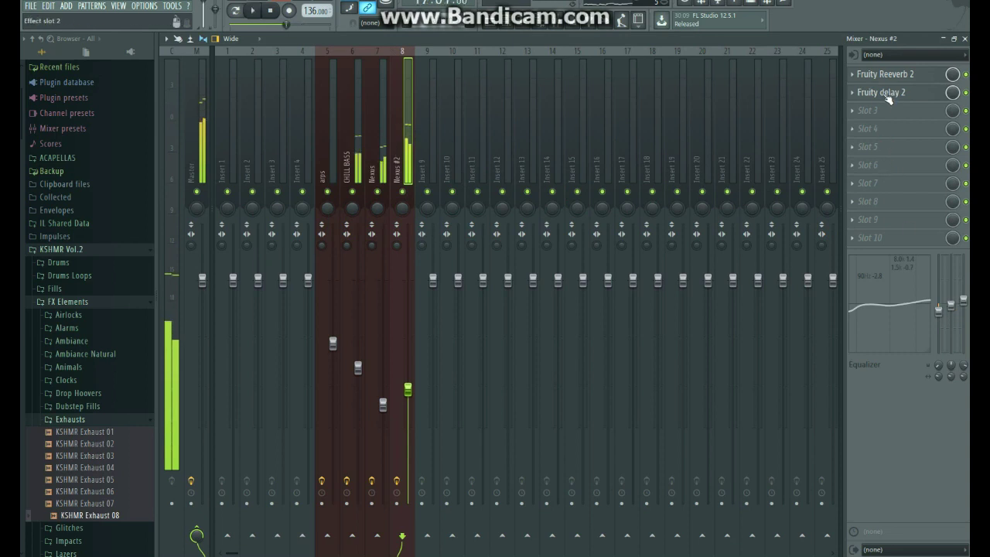
click(911, 74)
click(910, 74)
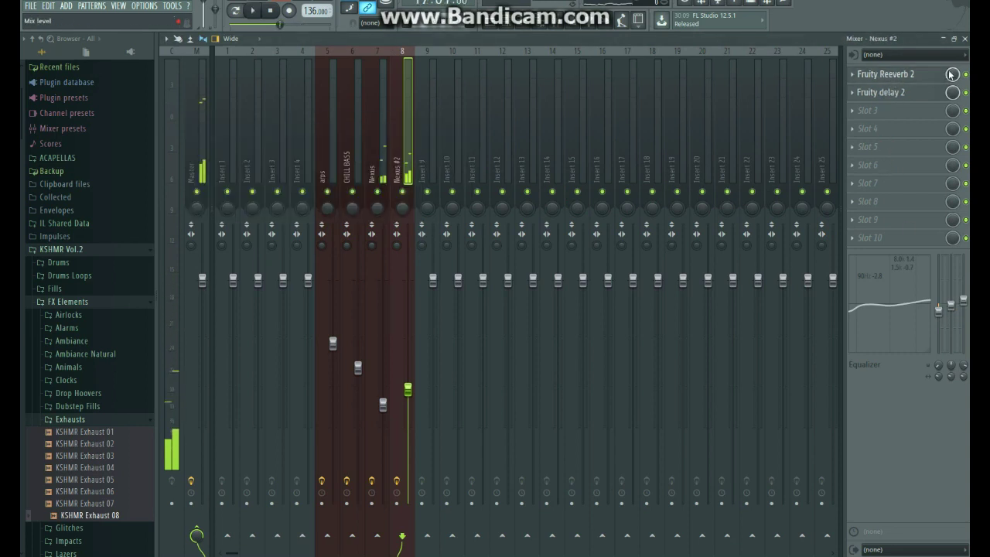
key(space)
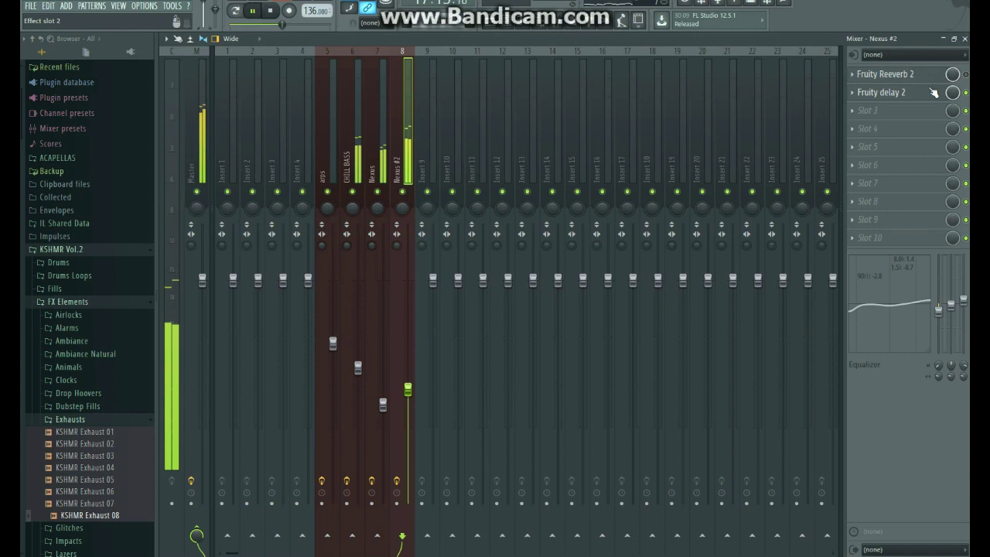
key(space)
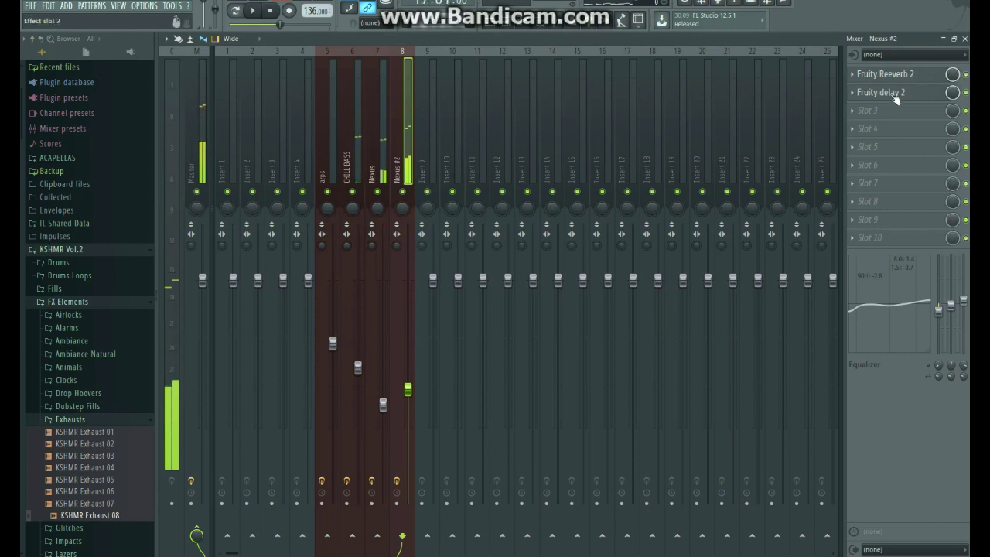
Step: Load the "My effect" preset in the Nexus #2 track's Fruity delay 2, audition it, and lower the track's volume slightly
click(894, 94)
click(334, 174)
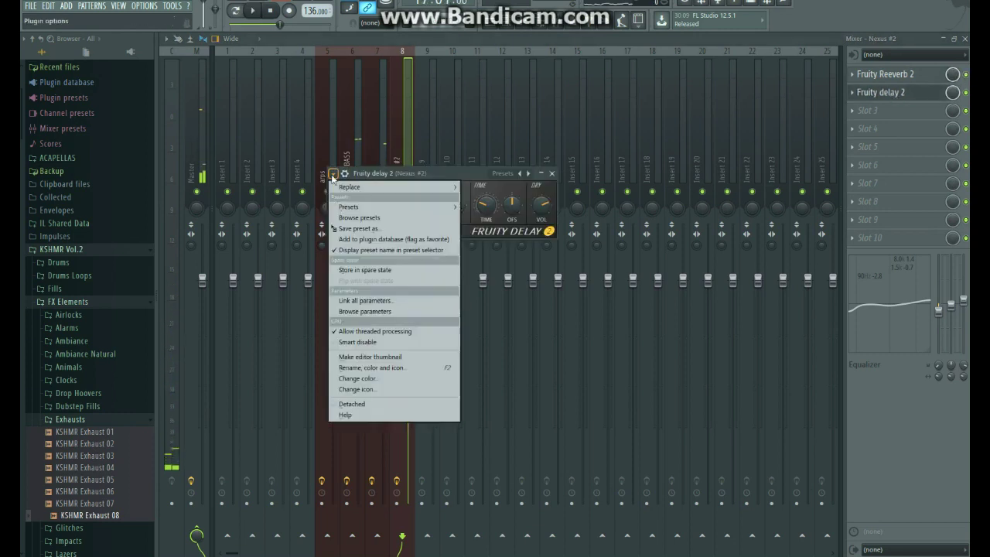
mouse_move(434, 204)
click(487, 216)
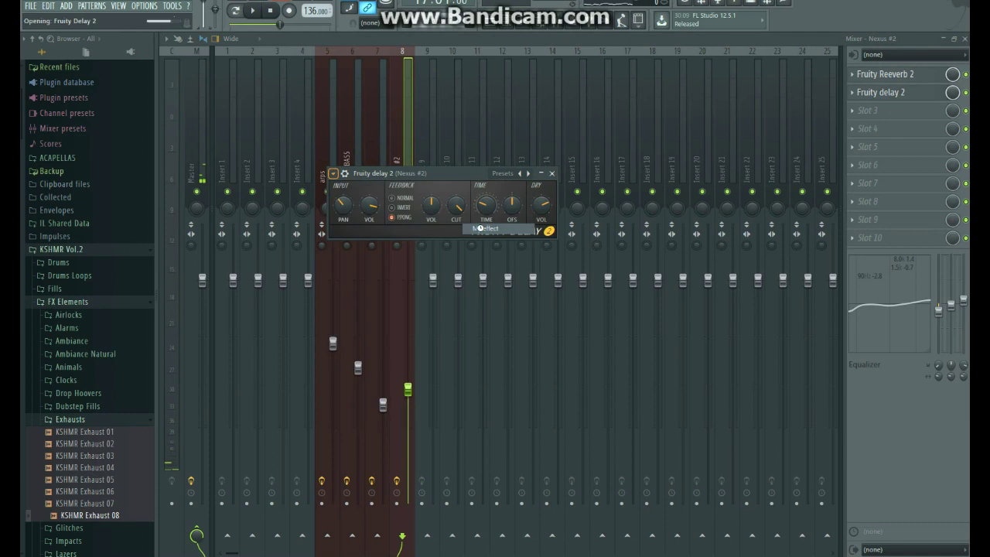
key(space)
drag(458, 173, 471, 186)
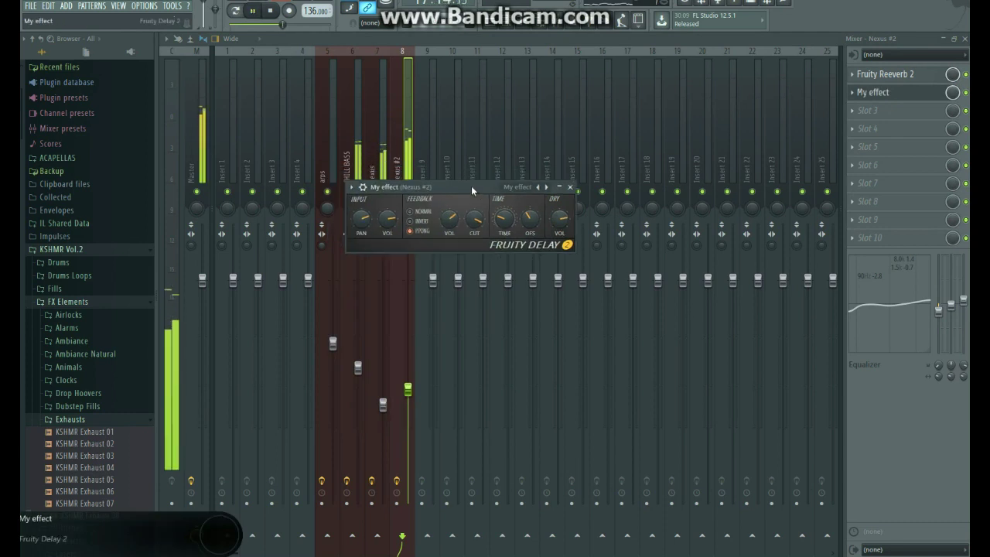
click(570, 188)
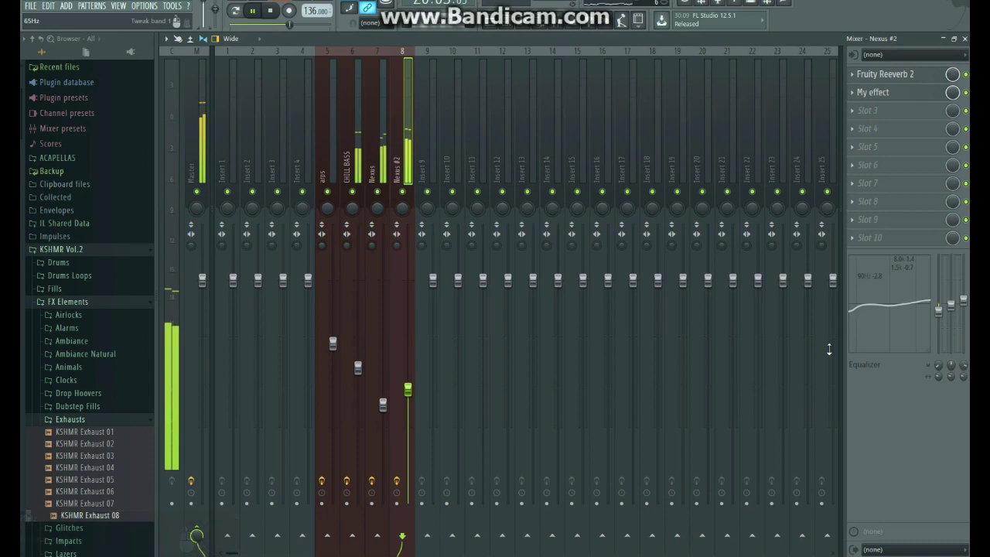
drag(414, 391, 414, 393)
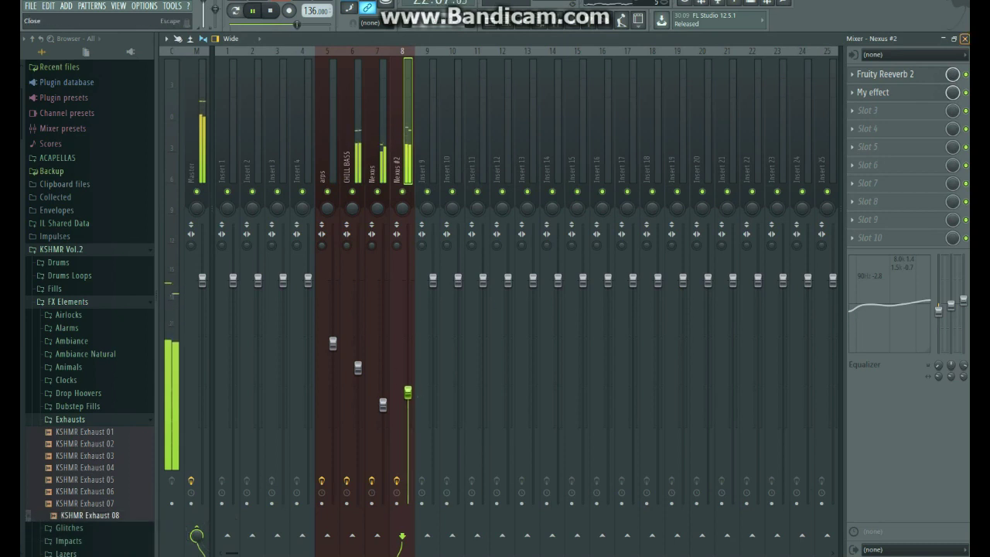
Step: Close the mixer and duplicate the Pattern 3, 4 and 5 clips from bars 17–32 to bar 33 in the playlist
click(964, 37)
drag(859, 73, 746, 194)
key(ctrl+b)
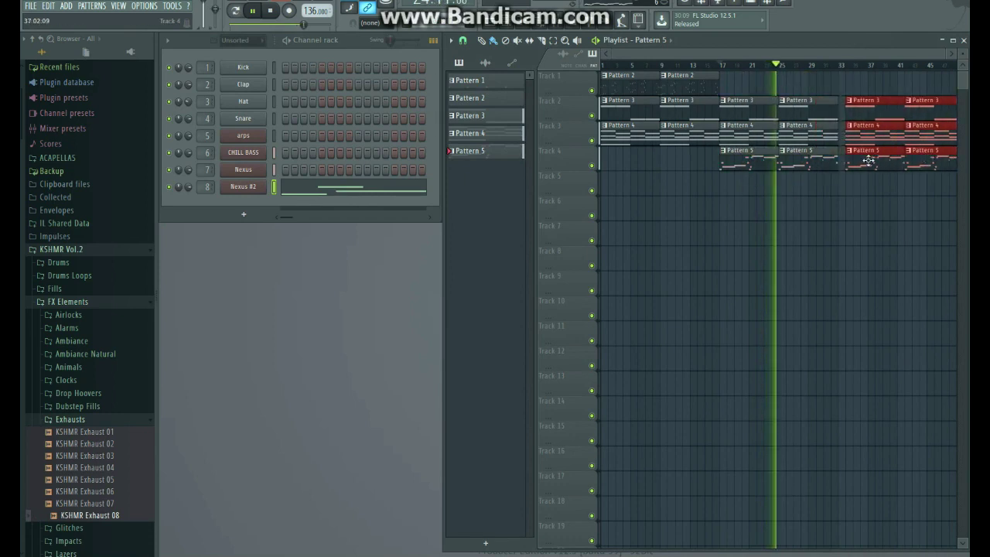
Step: Place two Pattern 2 clips on Track 1, at bars 33 and 41
click(680, 76)
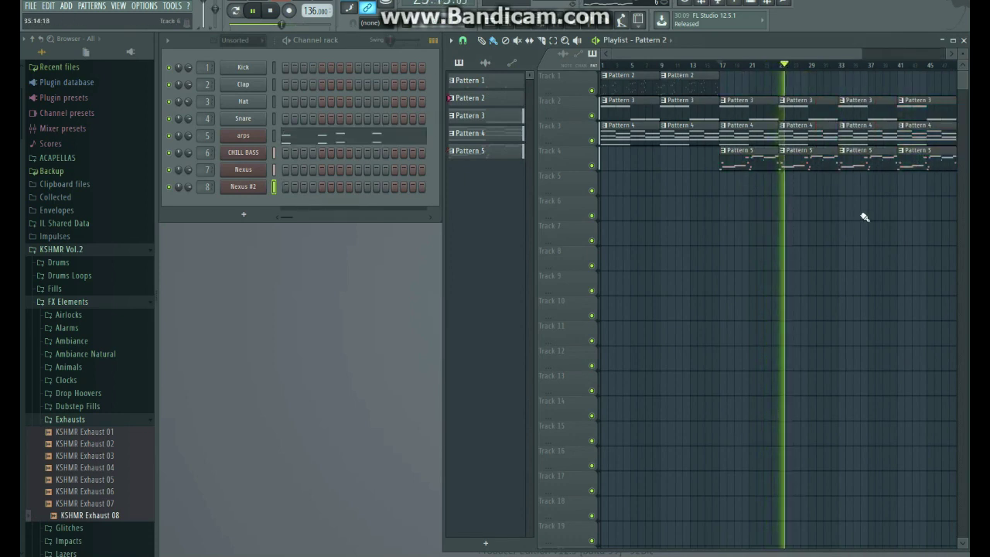
scroll(891, 228, up, 2)
click(822, 93)
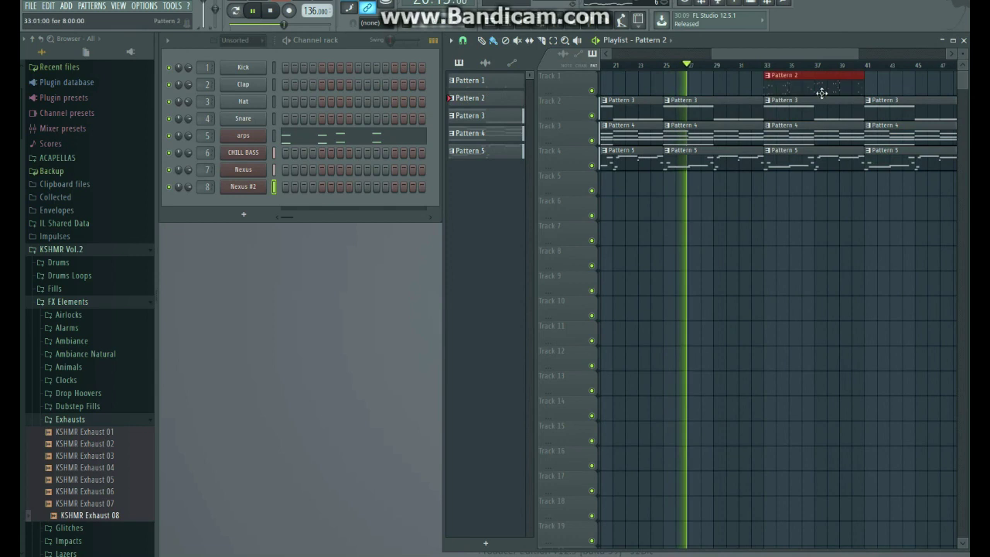
click(873, 93)
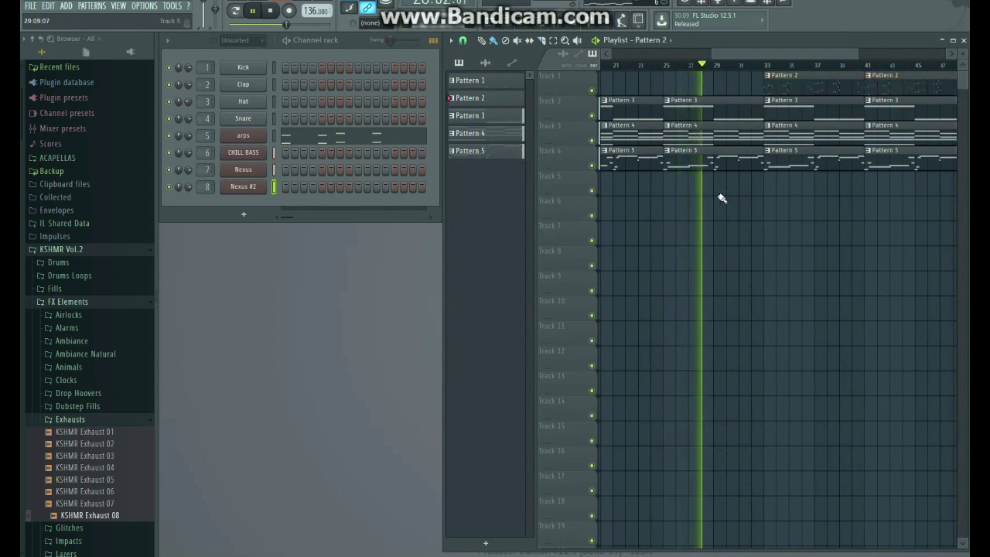
Step: Audition the arrangement from bar 33 and delete the Pattern 5 clips at bars 33 and 41 on Track 4
scroll(779, 250, down, 2)
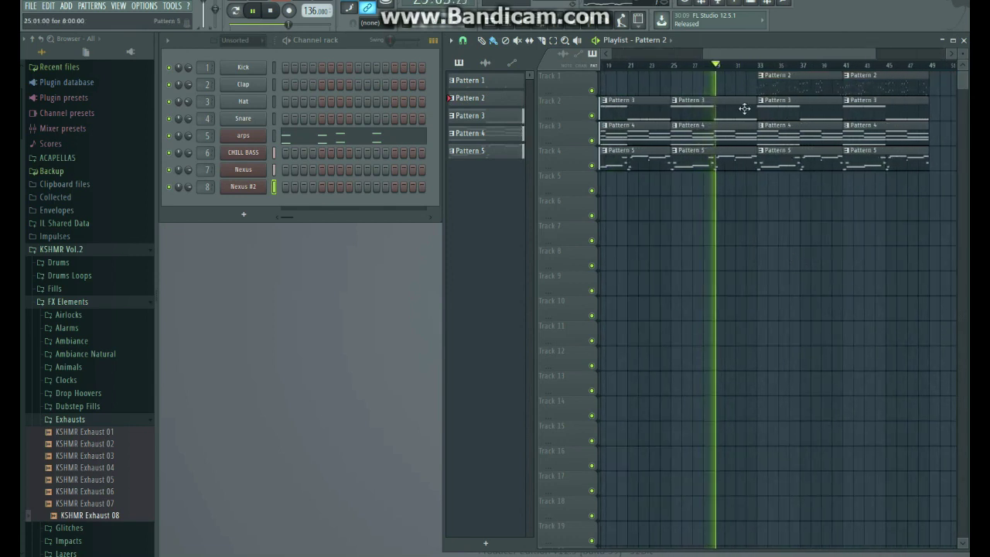
key(space)
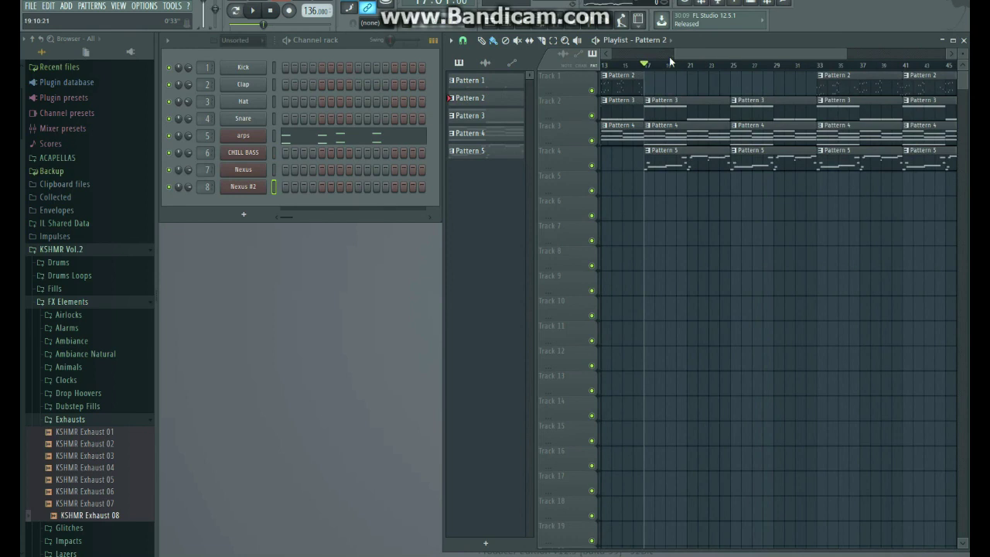
click(822, 67)
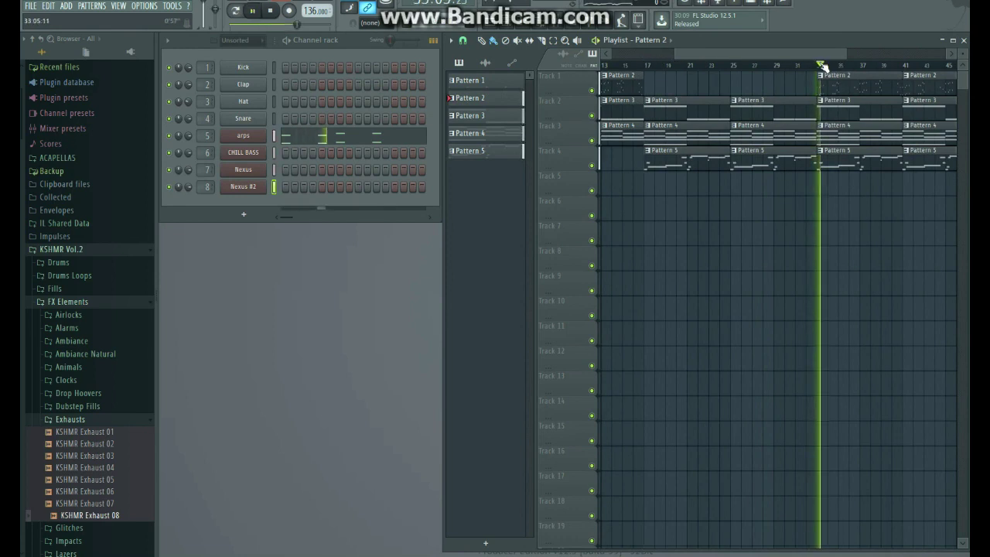
right_click(844, 159)
right_click(917, 164)
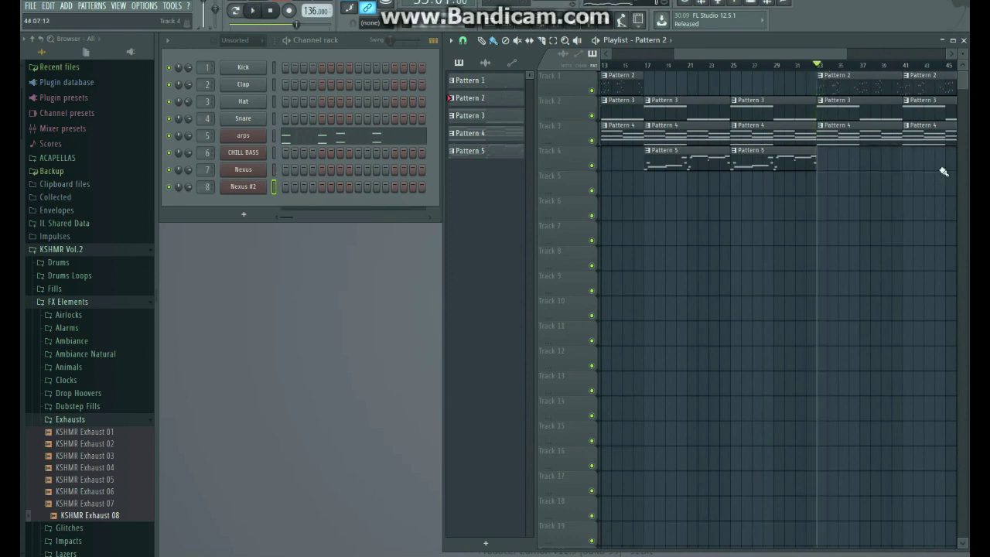
Step: Mark bars 17–32 as the time selection and delete the Pattern 2, 3 and 4 clips at bars 33 and 41
drag(652, 69, 813, 84)
click(708, 206)
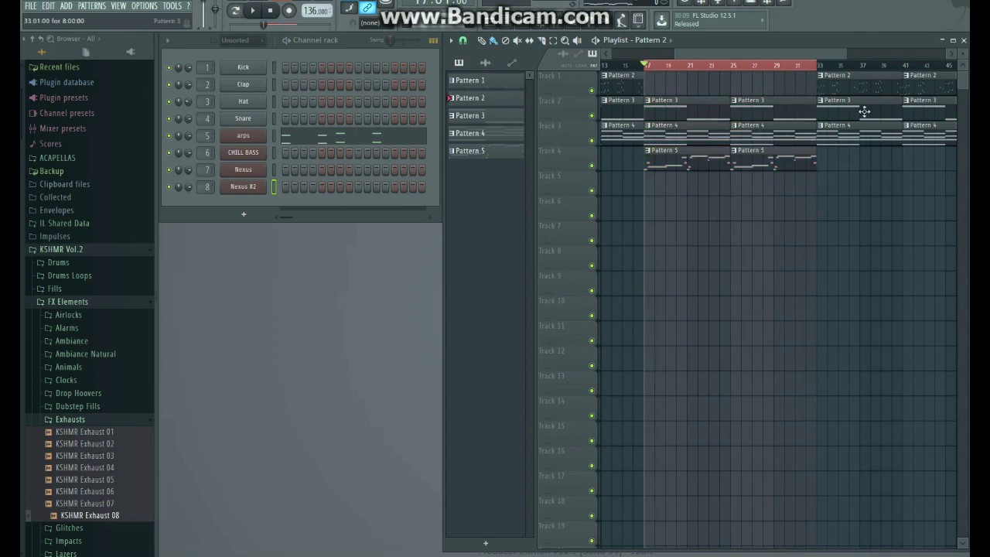
right_click(850, 86)
right_click(858, 109)
right_click(870, 133)
right_click(913, 85)
right_click(917, 108)
right_click(920, 133)
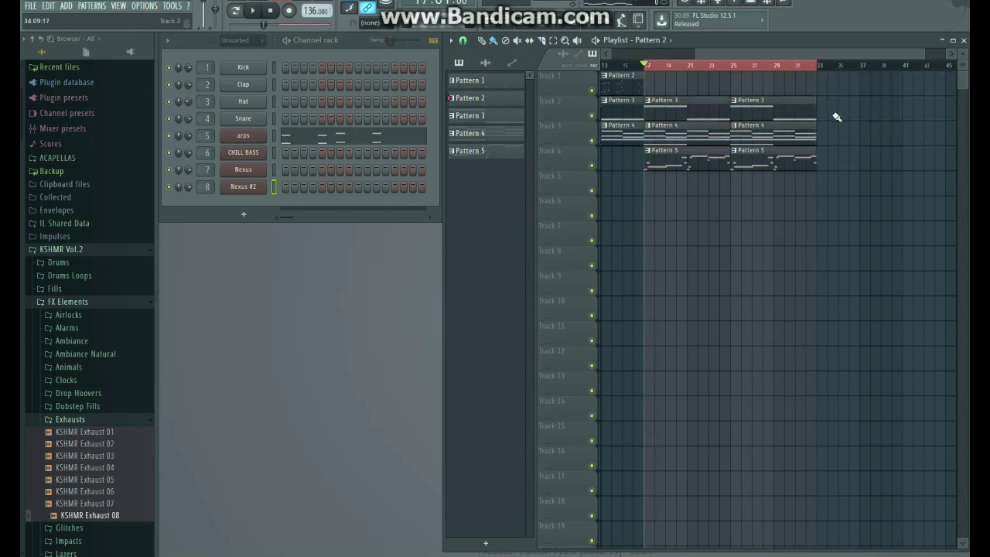
Step: Duplicate the Pattern 3, 4 and 5 clips of bars 17–32 so the copies start at bar 33
drag(834, 96, 689, 222)
key(ctrl+b)
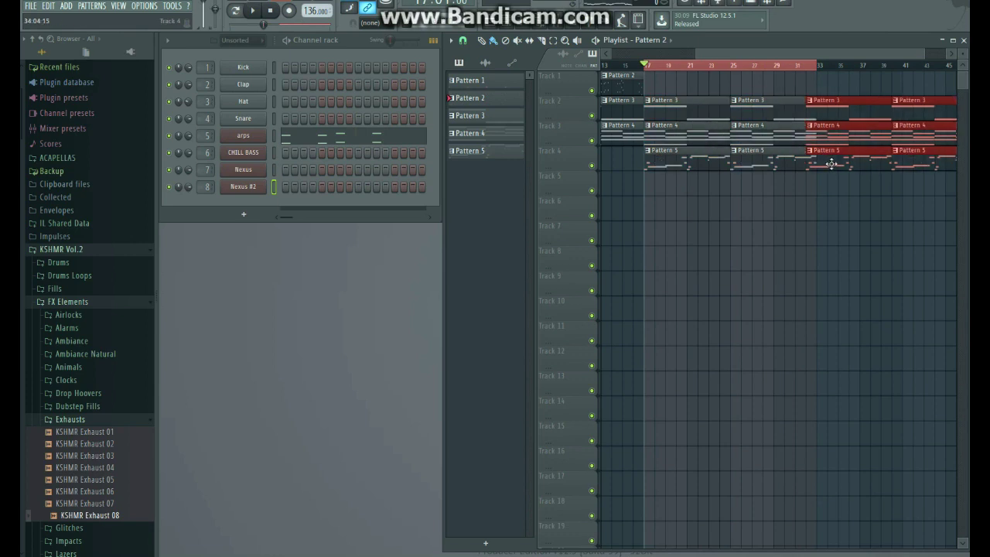
click(798, 221)
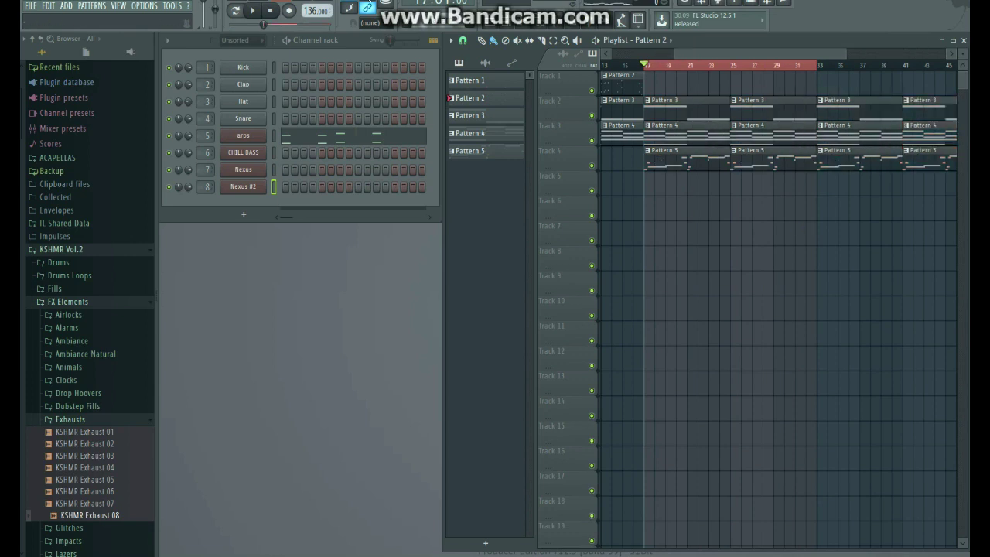
Step: Paint consecutive Pattern 1 clips along Track 1 from bar 17 and erase the ones past bar 48
scroll(170, 20, up, 1)
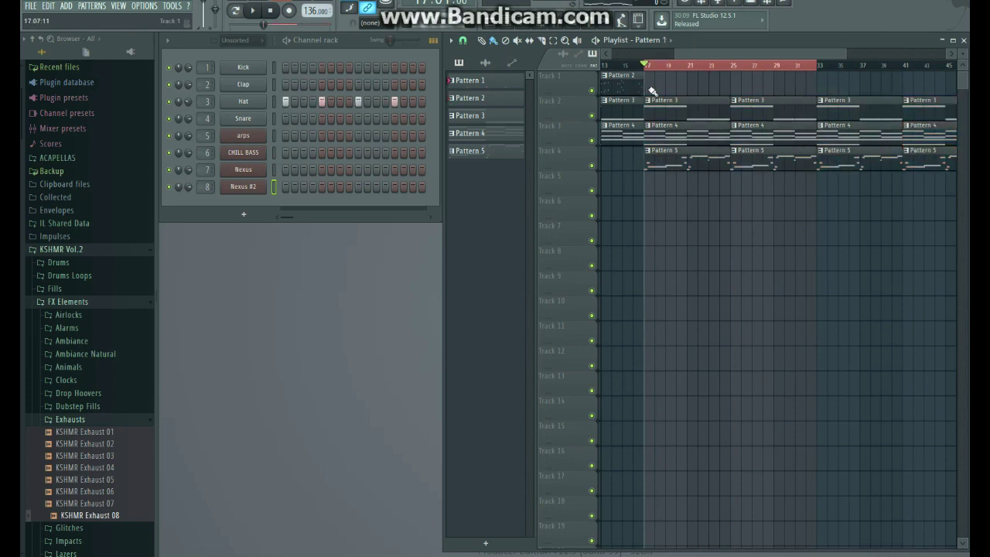
mouse_move(650, 92)
mouse_down()
mouse_move(927, 107)
mouse_move(895, 118)
mouse_up()
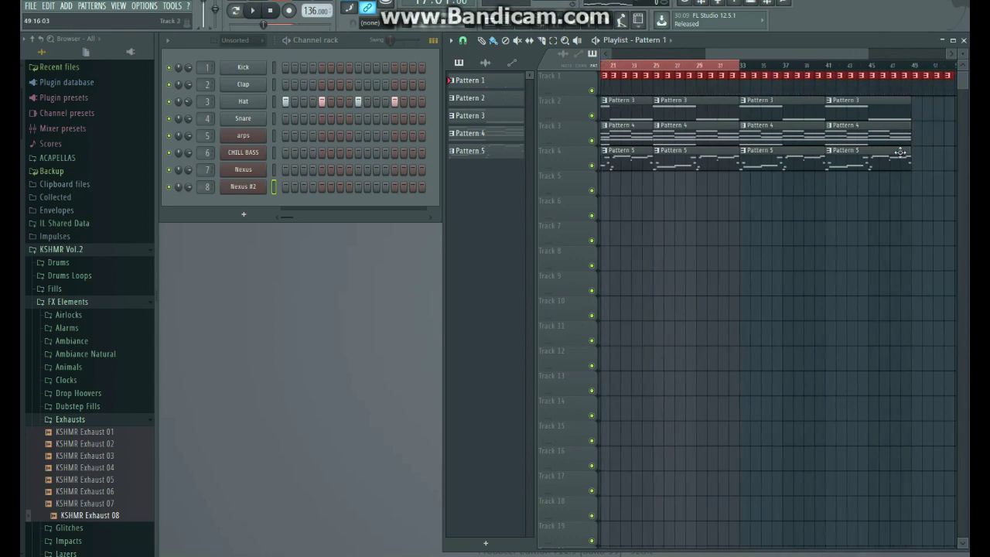
scroll(903, 157, down, 3)
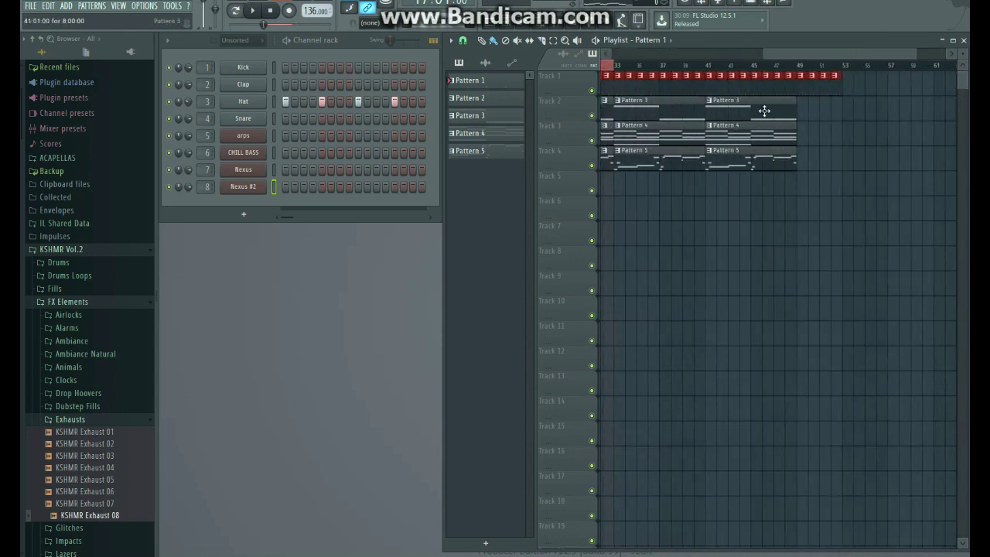
right_click(801, 92)
Step: Erase the Pattern 1 clips in bars 17–32 on Track 1, keeping those from bar 33 onward
drag(807, 58, 723, 60)
right_click(639, 90)
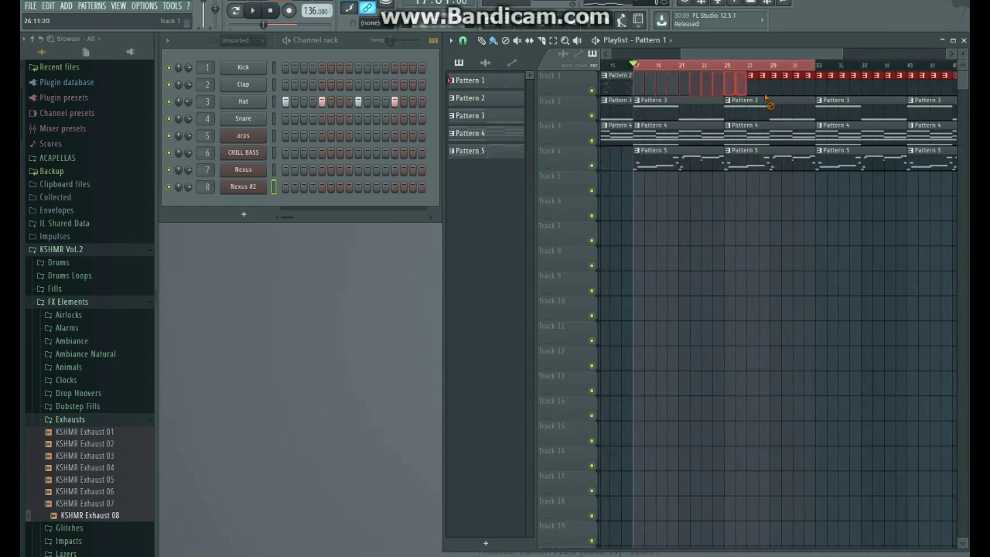
click(685, 5)
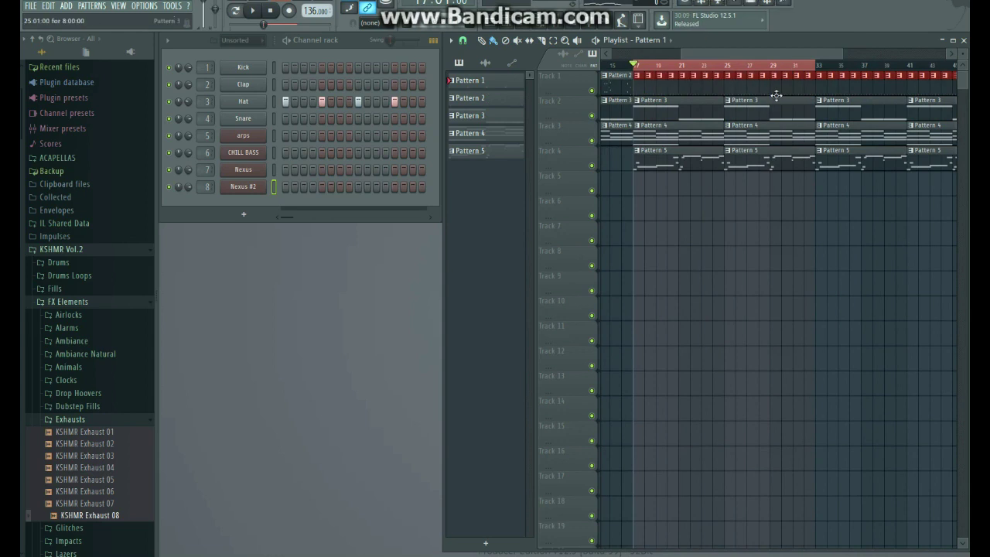
right_click(640, 85)
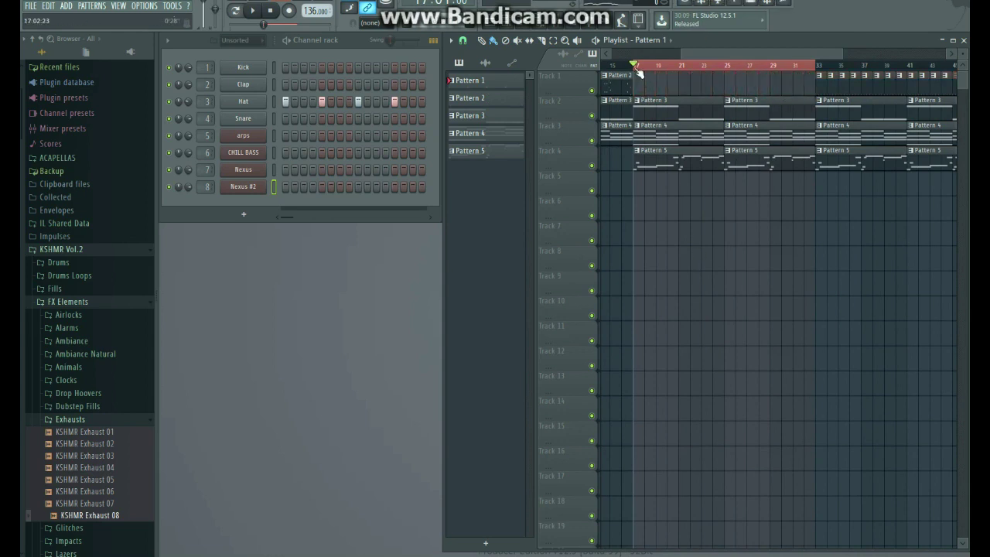
Step: Audition the section and add a Fruity Fast LP filter to slot 3 of the Nexus #2 mixer track
click(559, 26)
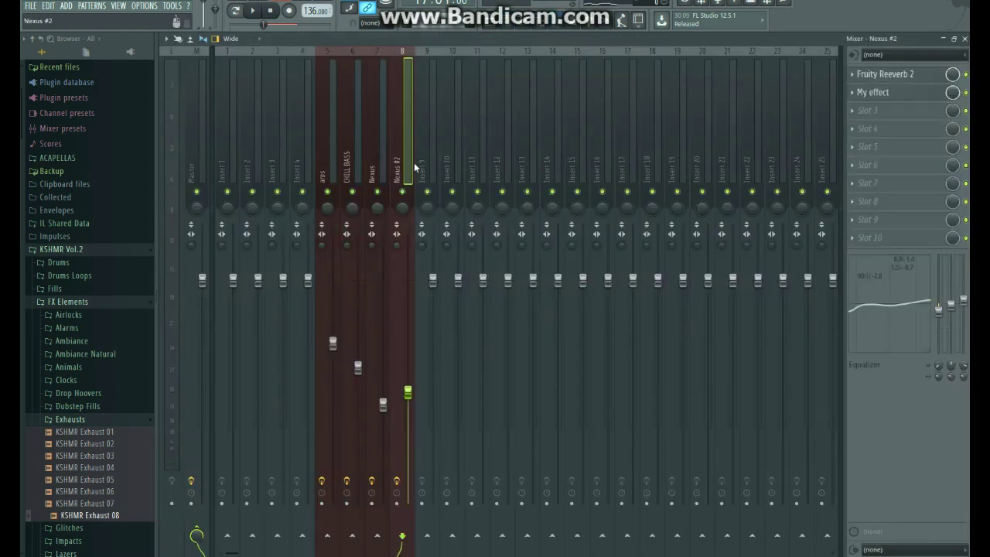
key(space)
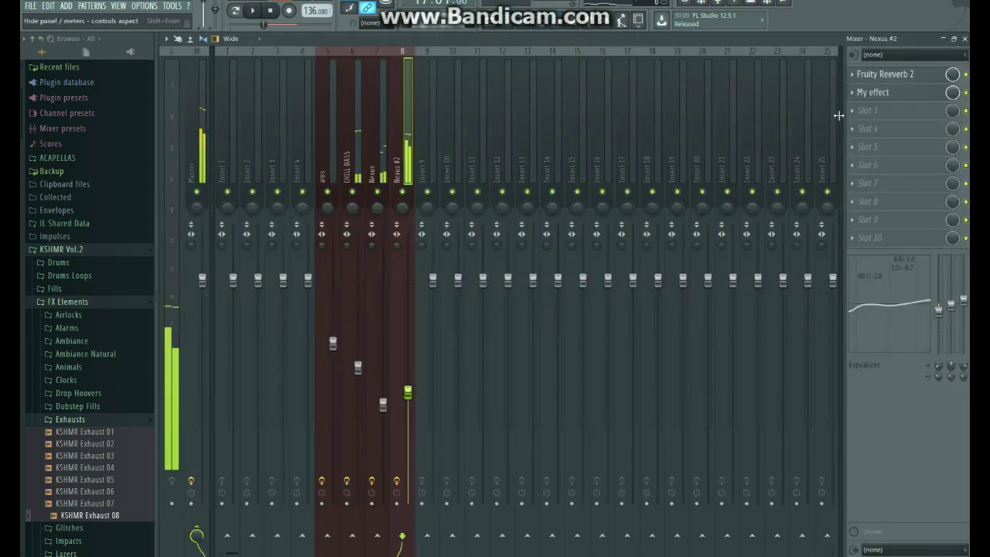
click(855, 117)
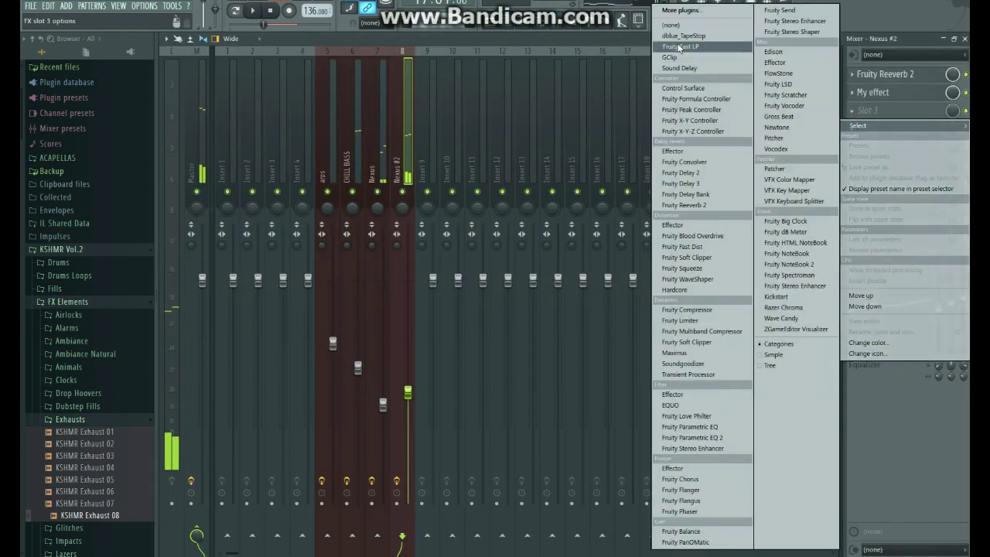
click(679, 48)
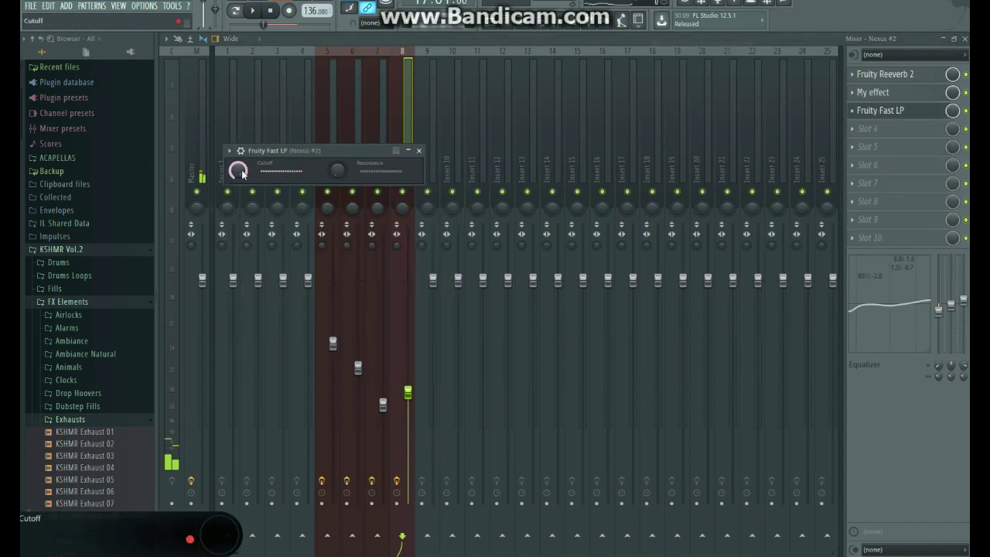
Step: Create an automation clip for the Fruity Fast LP cutoff over bars 17–32, rising to 100% at bar 33, and audition it
right_click(239, 170)
click(277, 246)
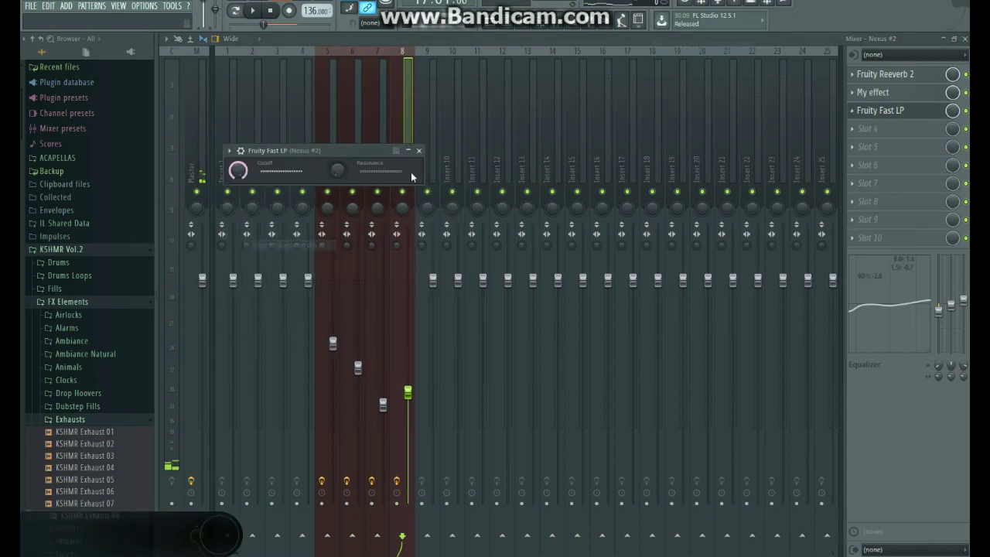
click(418, 151)
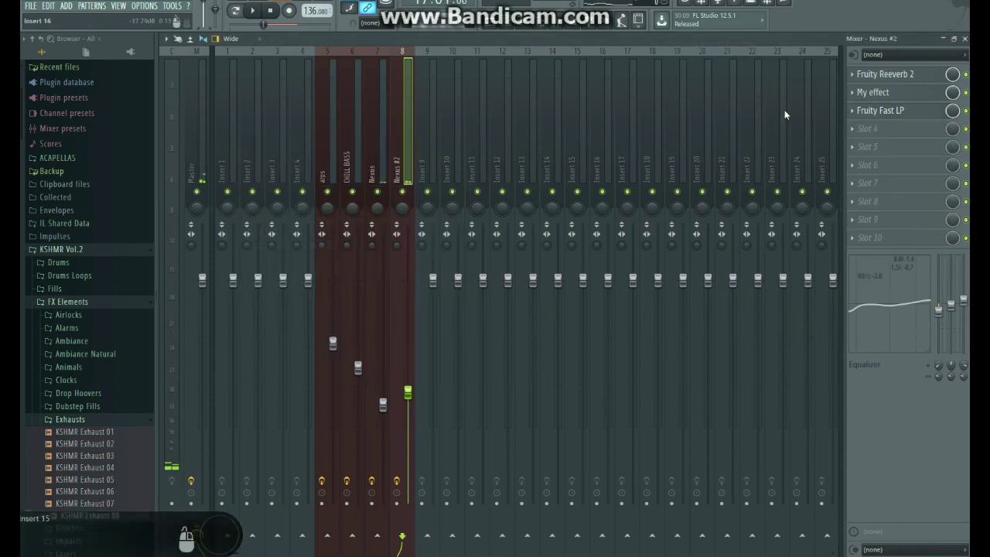
click(965, 39)
key(space)
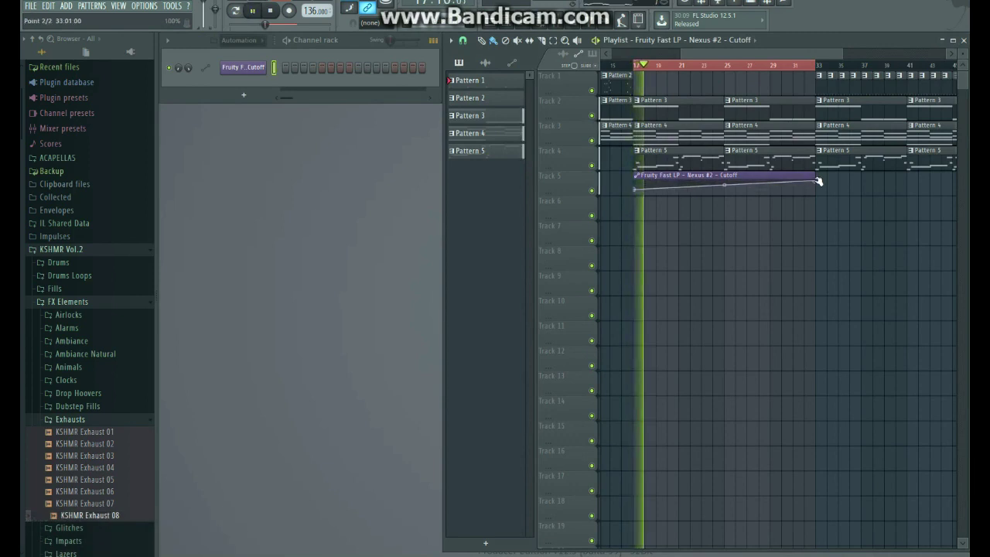
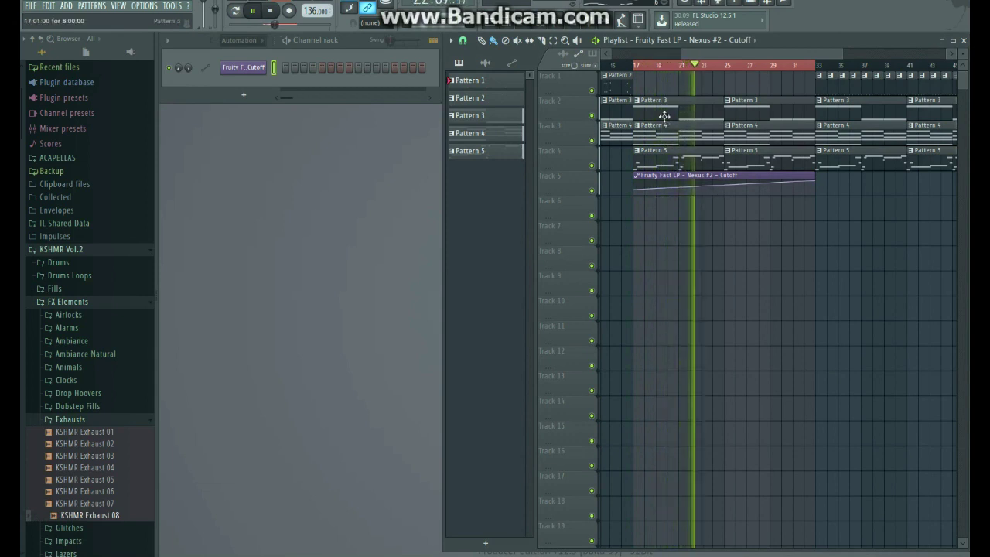
key(space)
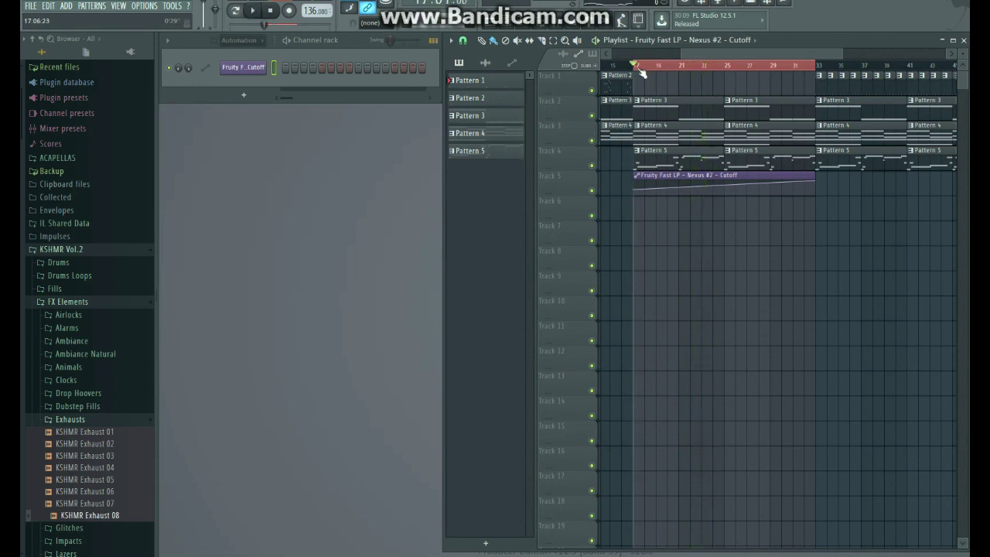
Step: Lower the CHILL BASS volume and raise the Nexus #2 volume slightly in the mixer while auditioning from bar 17
click(644, 158)
click(555, 36)
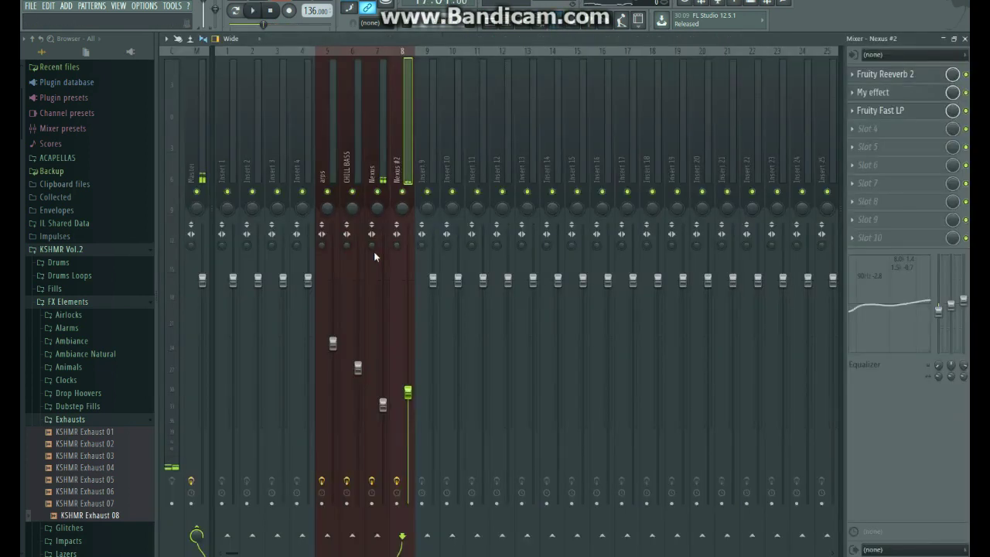
key(space)
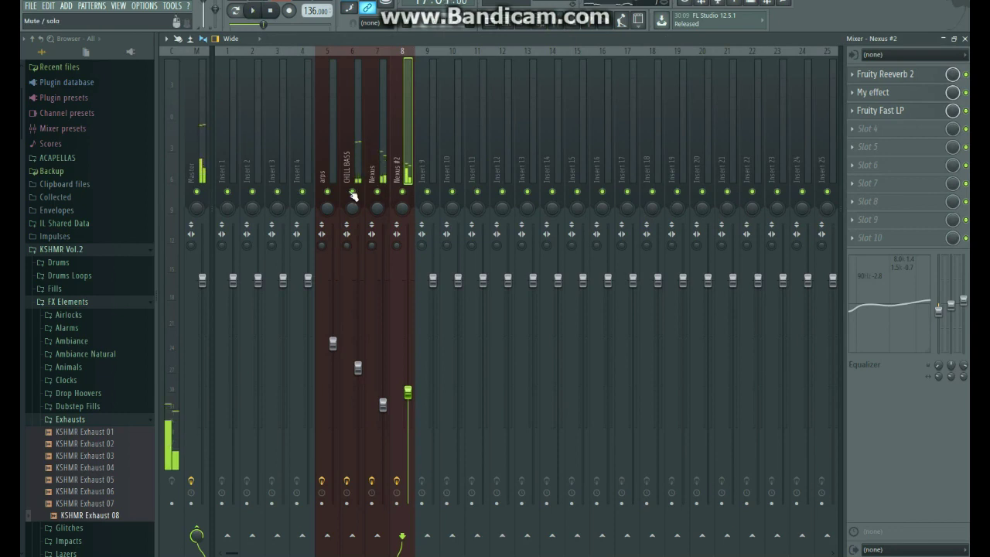
drag(358, 367, 357, 384)
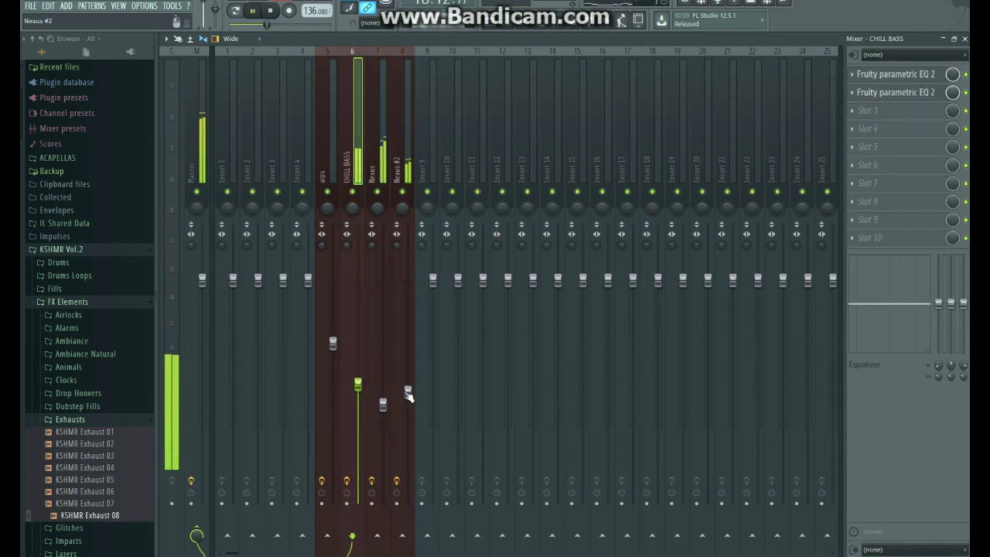
drag(409, 393, 408, 391)
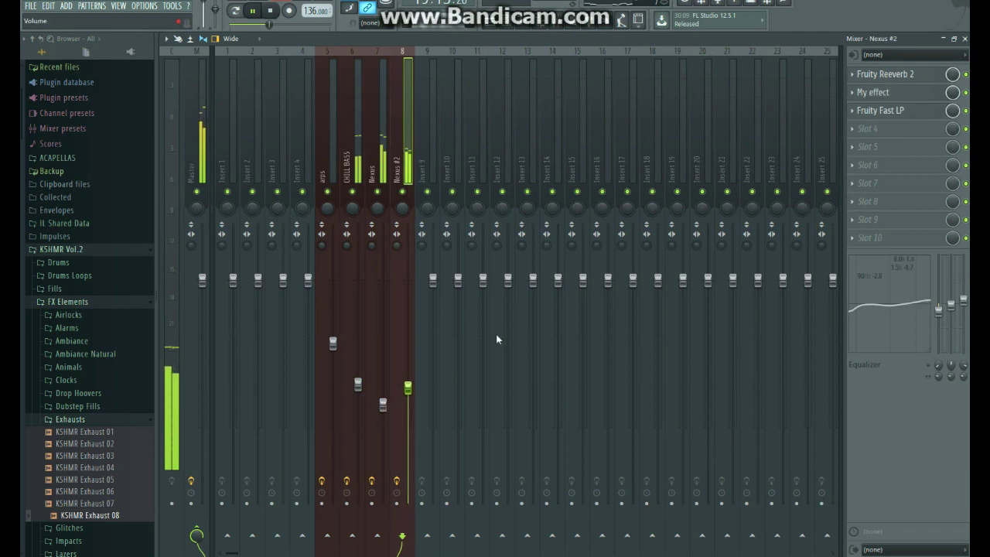
click(965, 39)
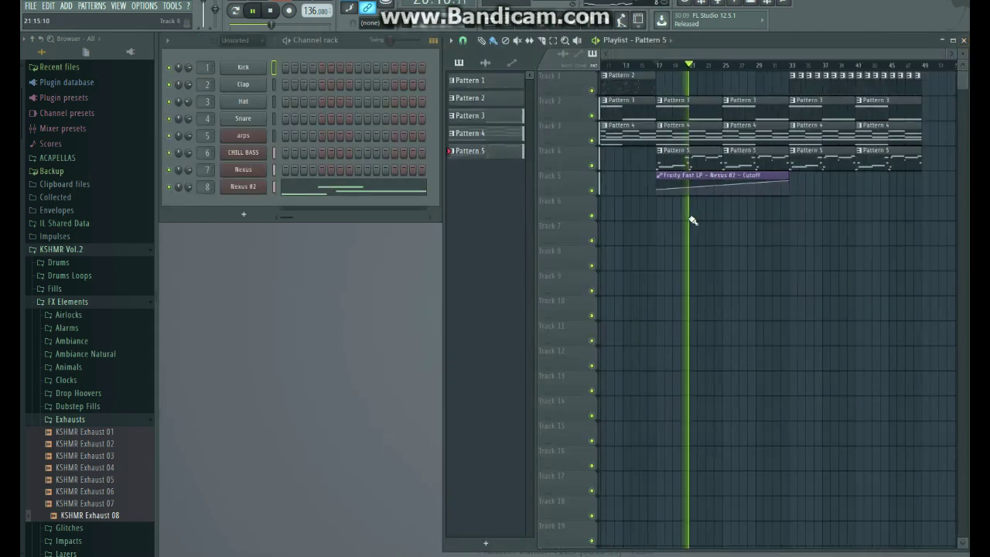
key(space)
Step: Audition the KSHMR Exhaust samples and place KSHMR Exhaust 08 on Track 6 at bar 33 of the playlist
click(67, 432)
click(75, 443)
click(80, 456)
click(80, 468)
click(90, 496)
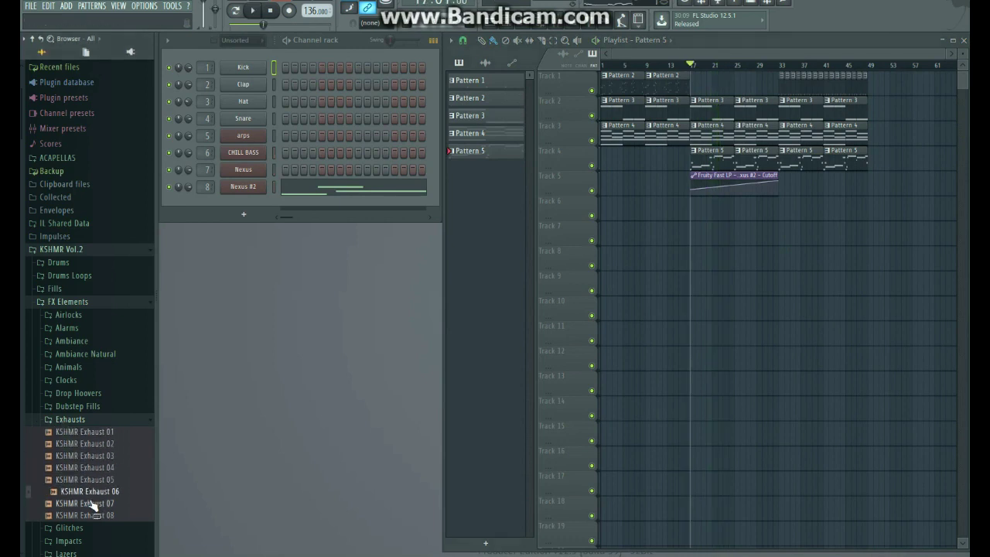
click(93, 513)
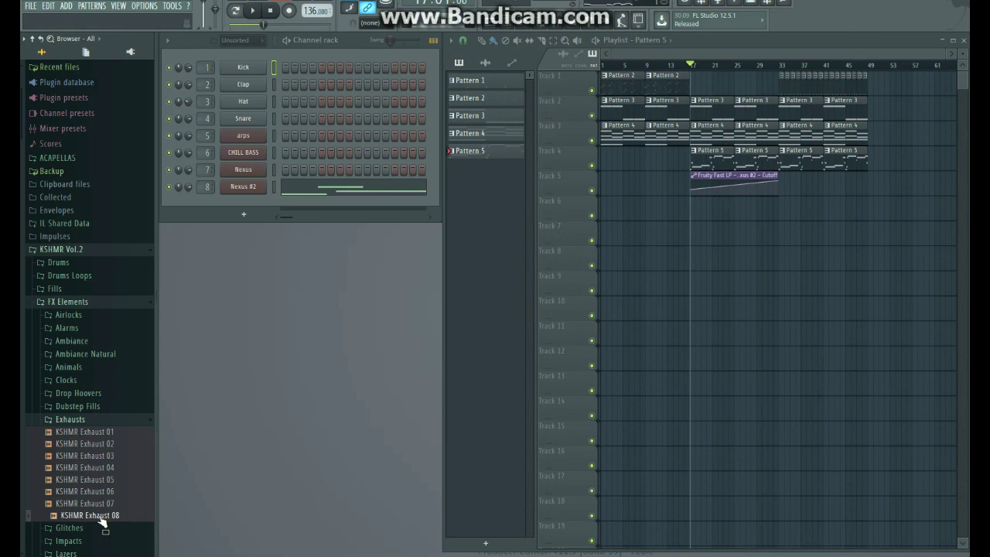
mouse_move(779, 227)
mouse_down()
mouse_move(785, 222)
mouse_move(783, 234)
mouse_up()
scroll(789, 241, up, 3)
scroll(789, 241, up, 2)
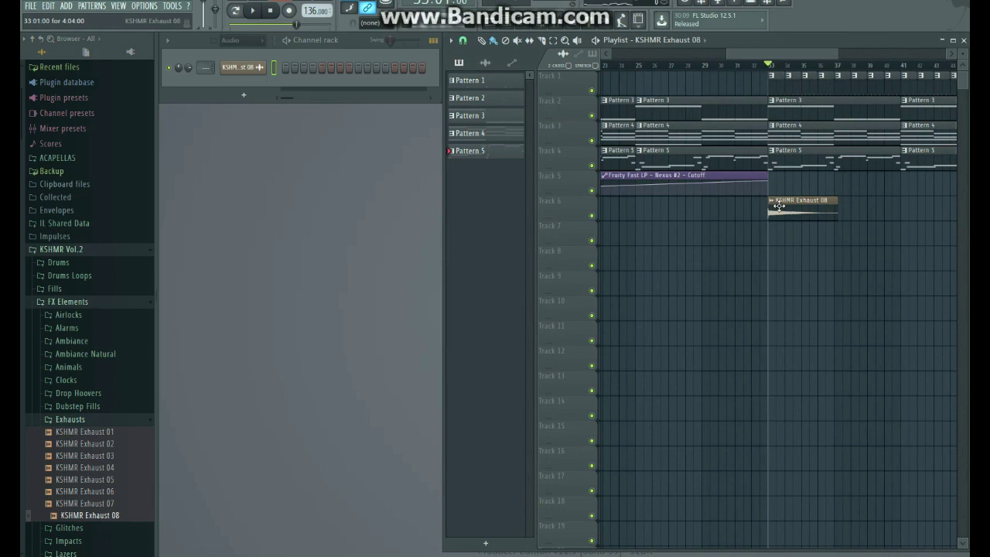
Step: Adjust the KSHMR Exhaust 08 sample's volume in its channel settings and audition it from bar 33
double_click(779, 206)
key(space)
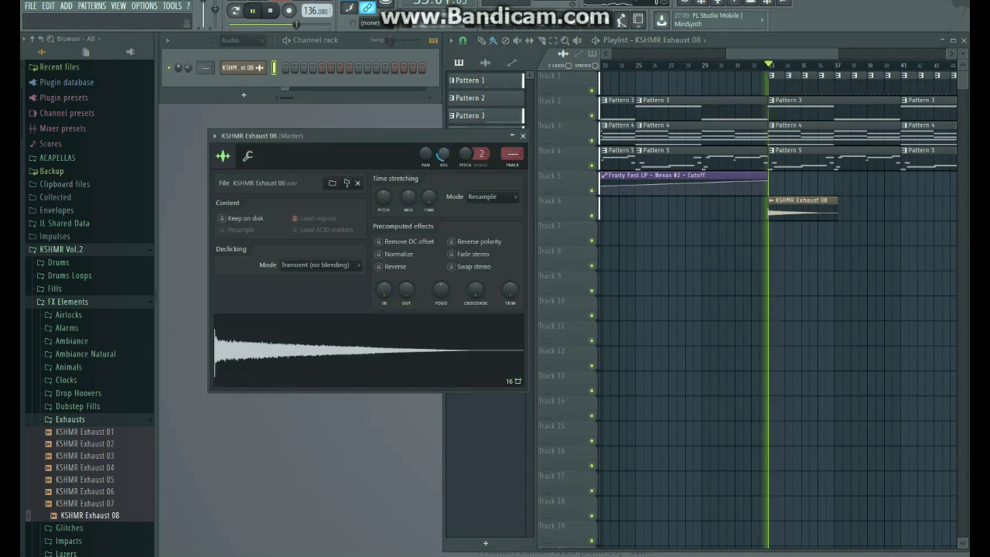
click(524, 137)
key(space)
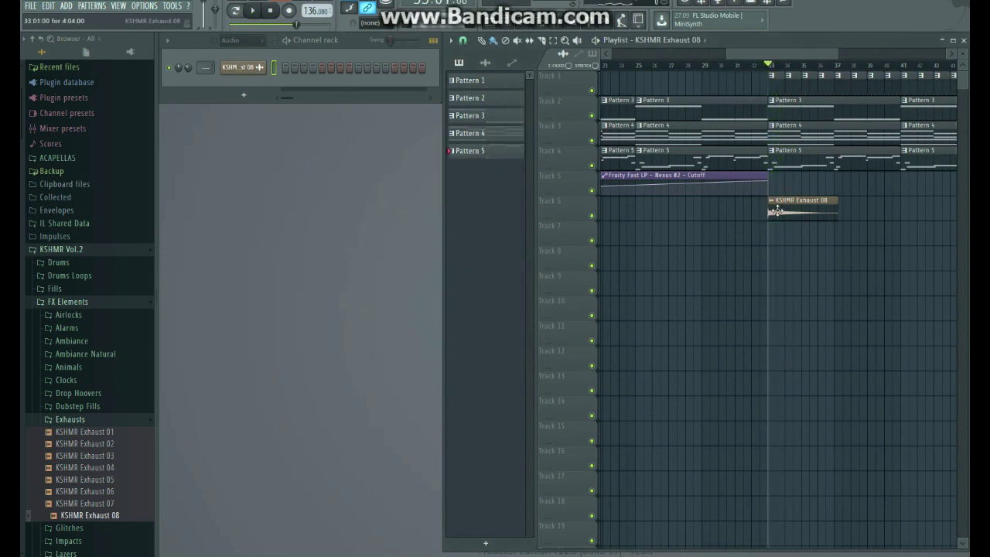
double_click(776, 210)
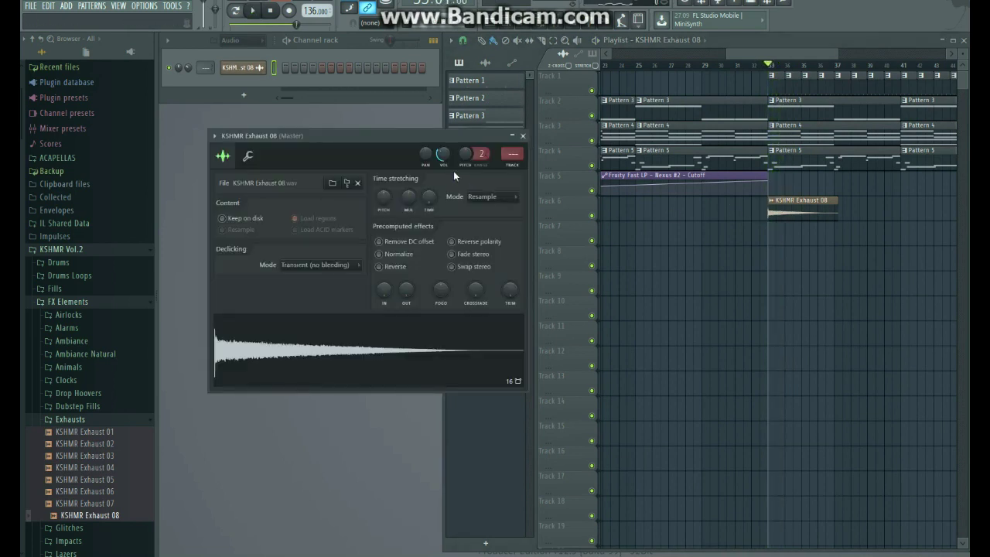
click(523, 137)
scroll(774, 298, down, 4)
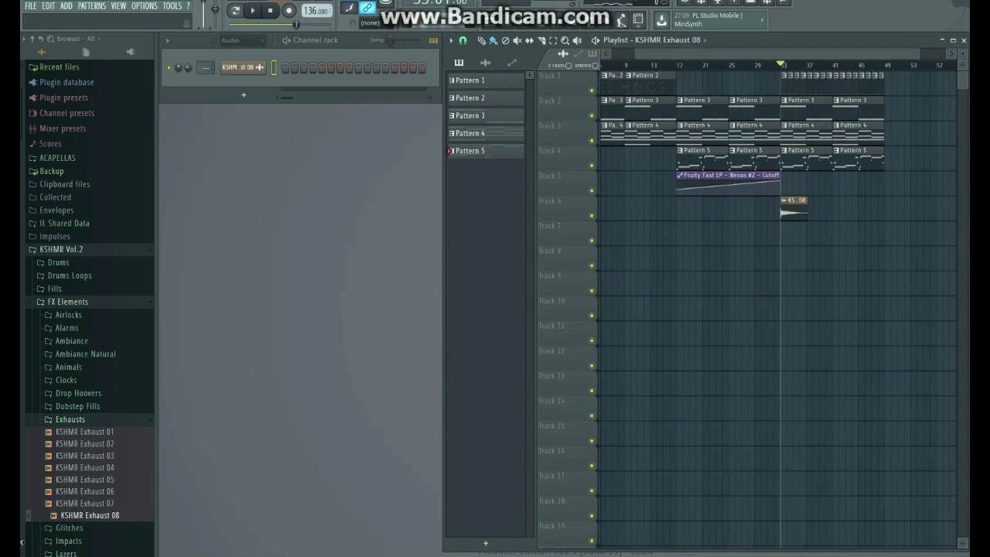
Step: Switch the browser from the KSHMR Vol.2 folder to Owl Stone pack and place reverse srash on Track 7 around bar 15, peaking at bar 17
click(71, 424)
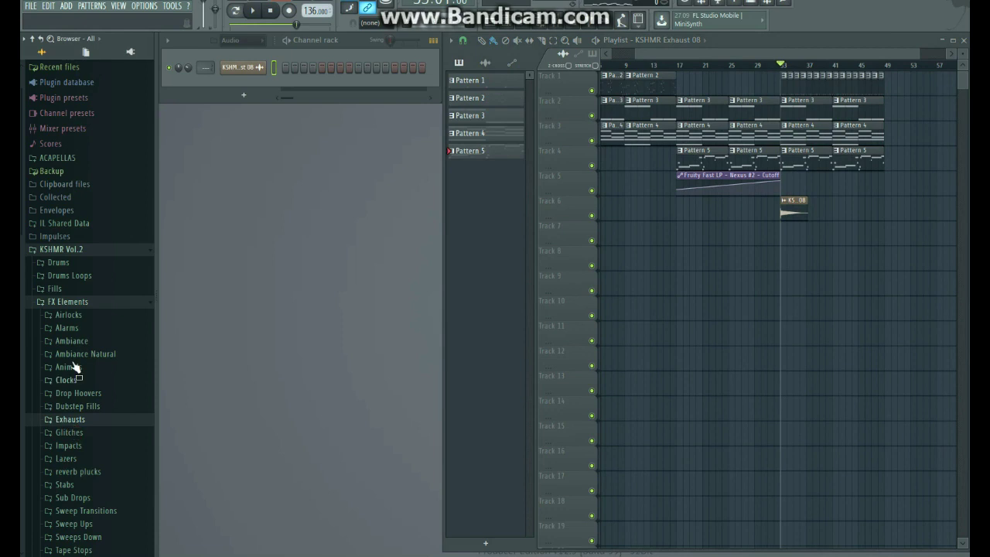
click(69, 301)
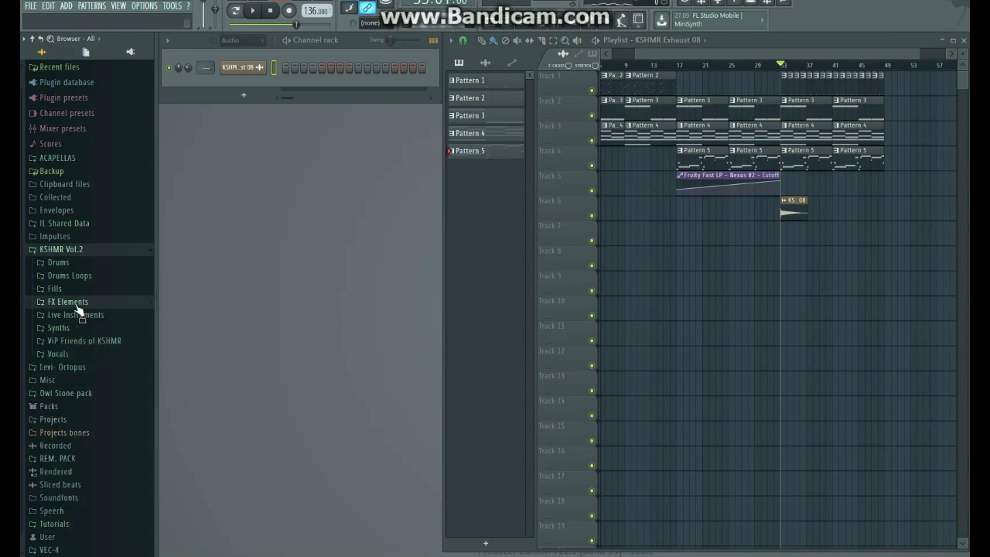
click(64, 250)
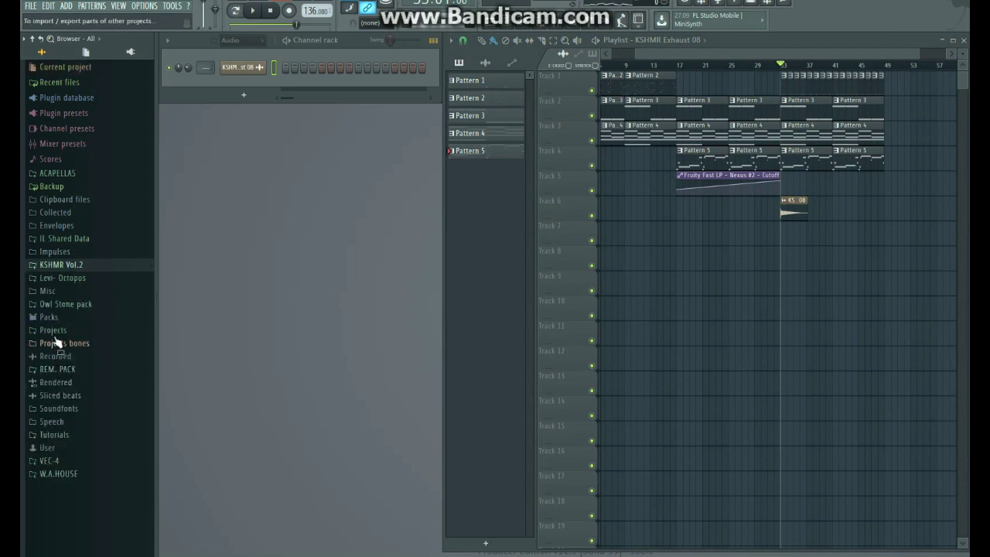
click(60, 306)
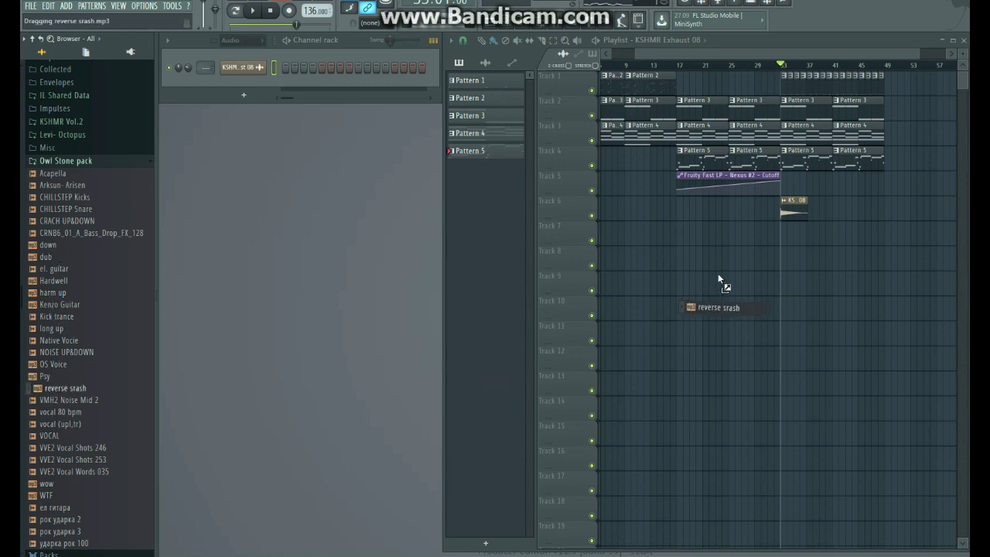
drag(670, 246, 704, 233)
scroll(679, 250, up, 8)
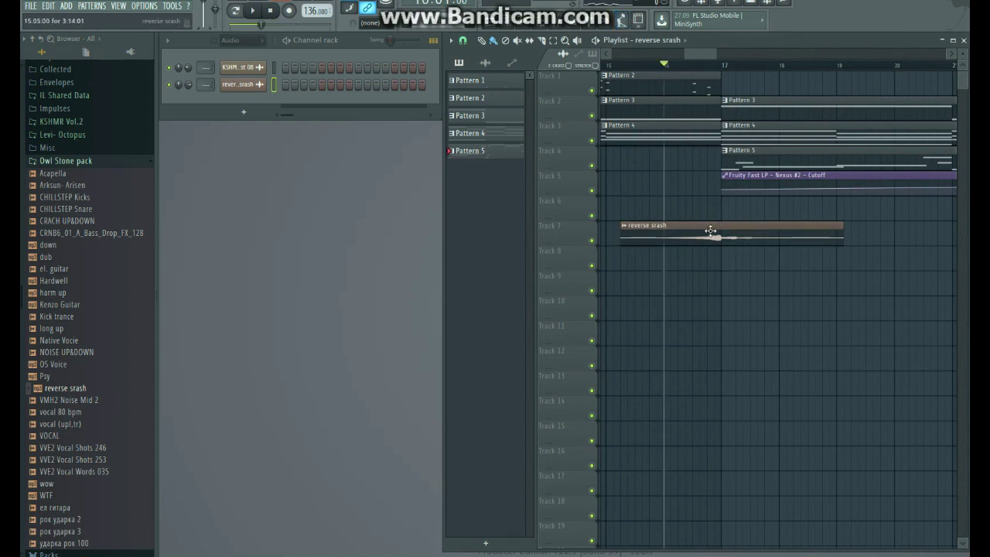
Step: Lower the reverse srash sample's volume to 33% in its channel settings and audition the transition into bar 17
double_click(710, 231)
key(space)
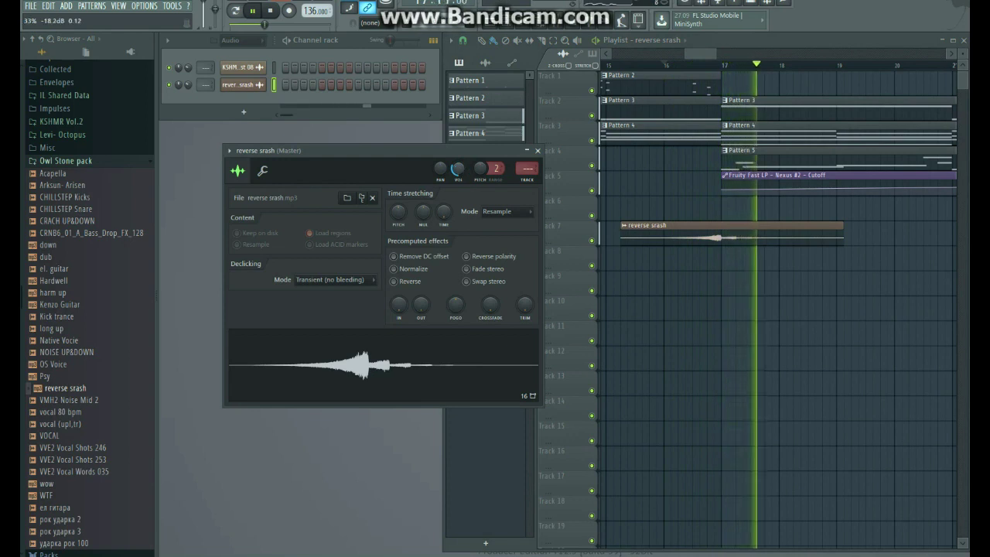
ctrl+scroll(625, 292, down, 1)
ctrl+scroll(625, 292, down, 2)
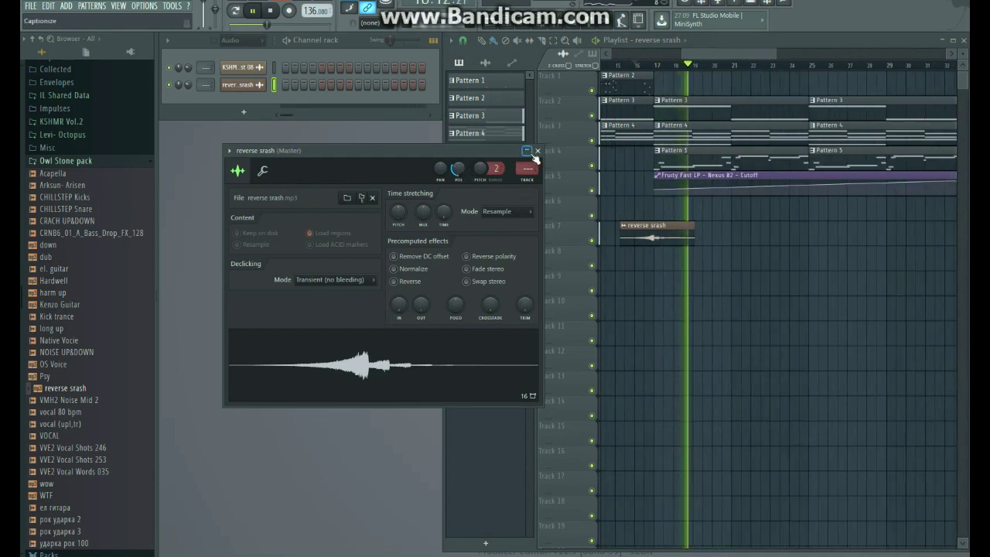
key(Escape)
ctrl+scroll(614, 264, down, 2)
key(space)
key(space)
Step: Copy KSHMR Exhaust 08 to bar 17 on Track 6 and reverse srash to about bar 31 on Track 7
click(626, 215)
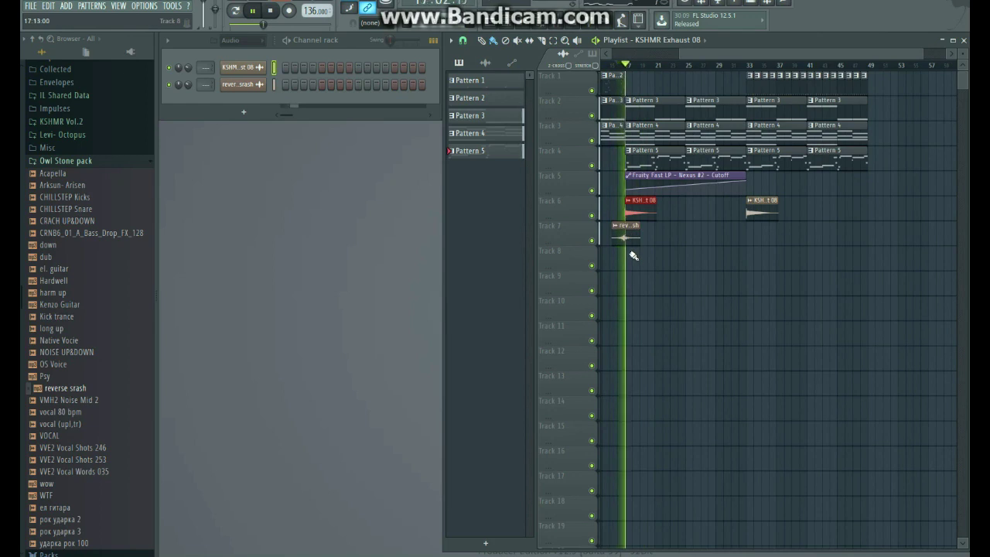
click(628, 235)
click(735, 240)
drag(738, 241, 746, 241)
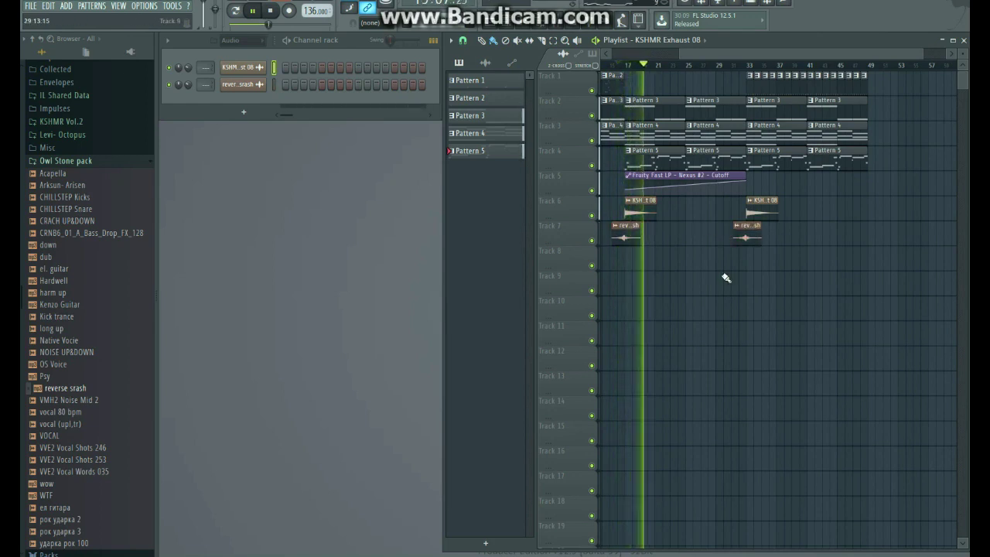
drag(741, 195, 749, 184)
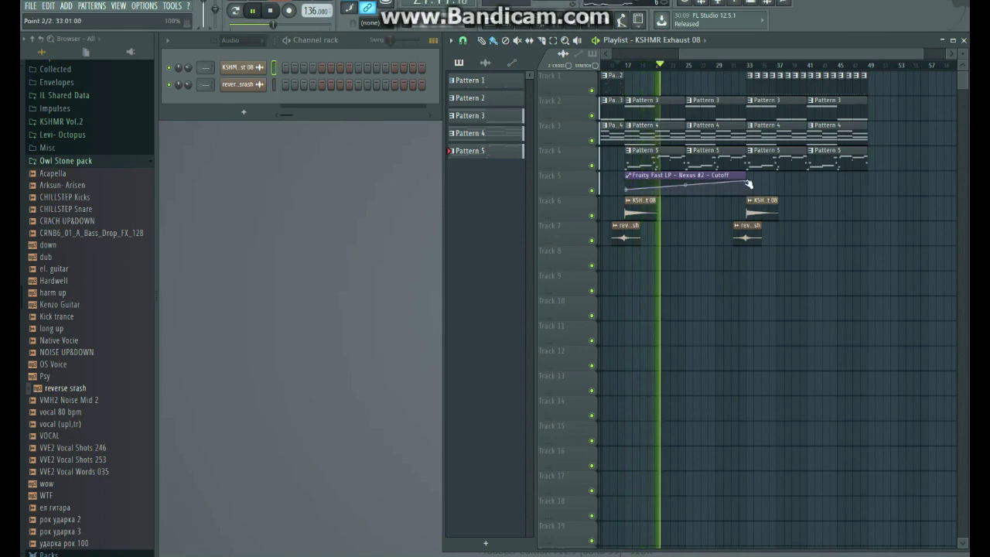
Step: Delete the two Pattern 3 clips from Track 2 between bars 17 and 32
right_click(666, 109)
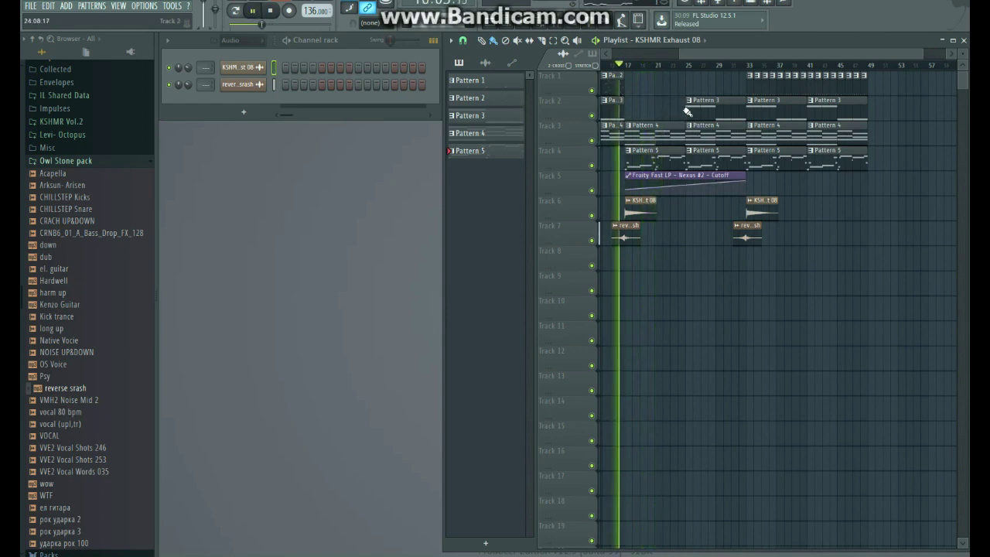
right_click(690, 110)
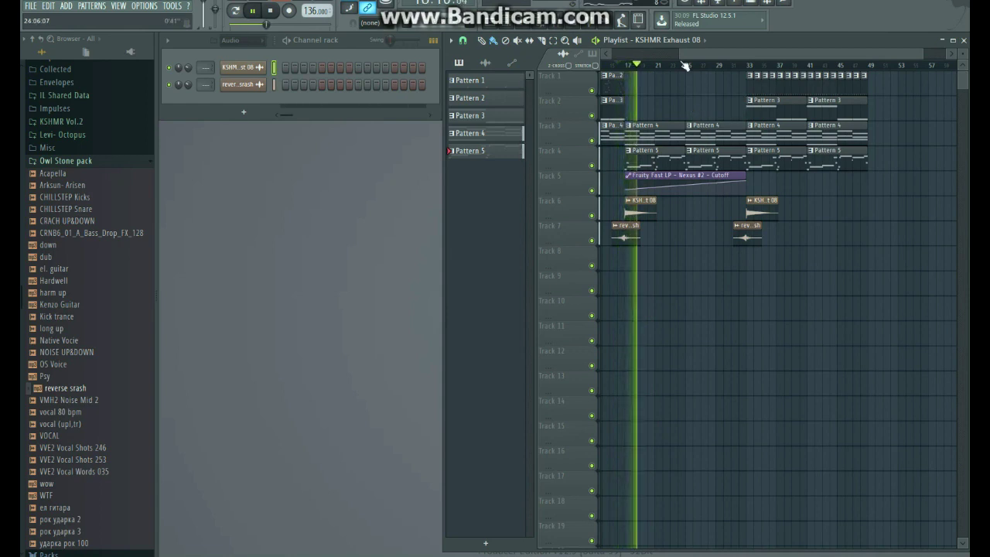
drag(689, 52, 685, 52)
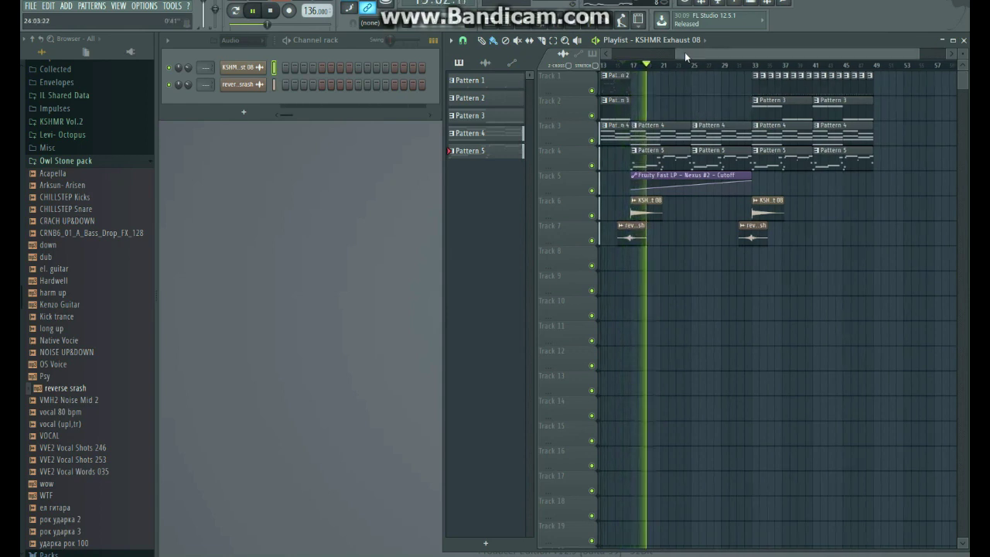
Step: Close the Owl Stone pack folder, stop playback and open the FX Elements folder of KSHMR Vol.2 in the browser
click(45, 161)
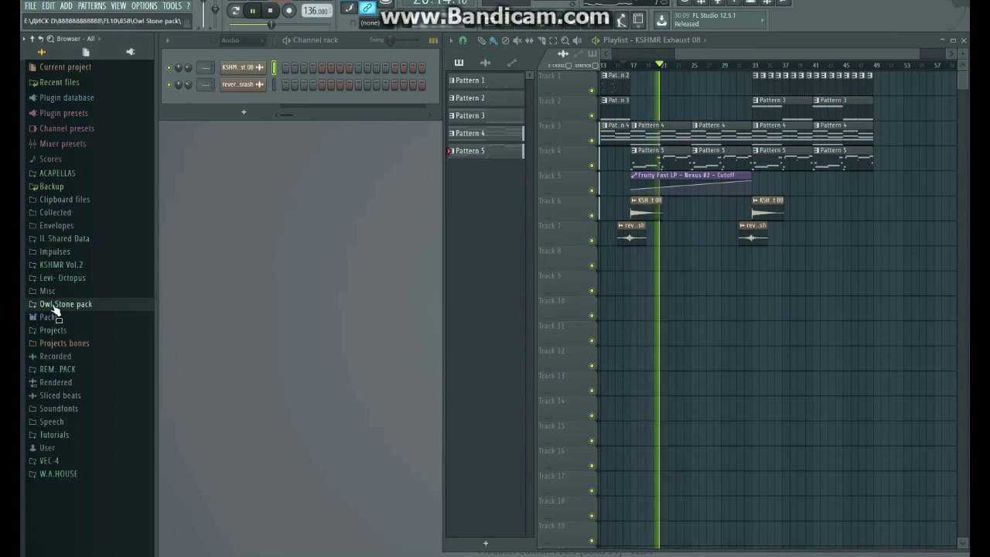
key(space)
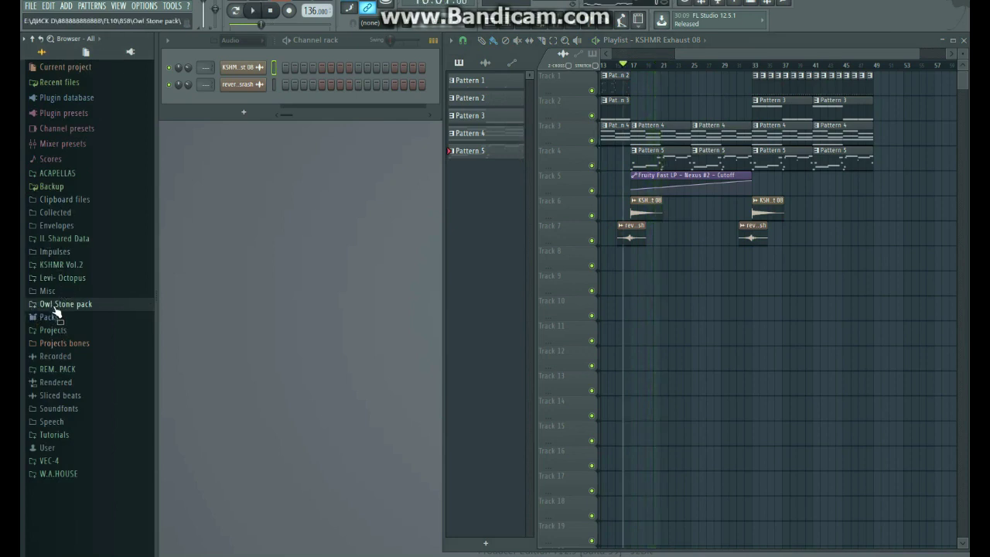
click(59, 265)
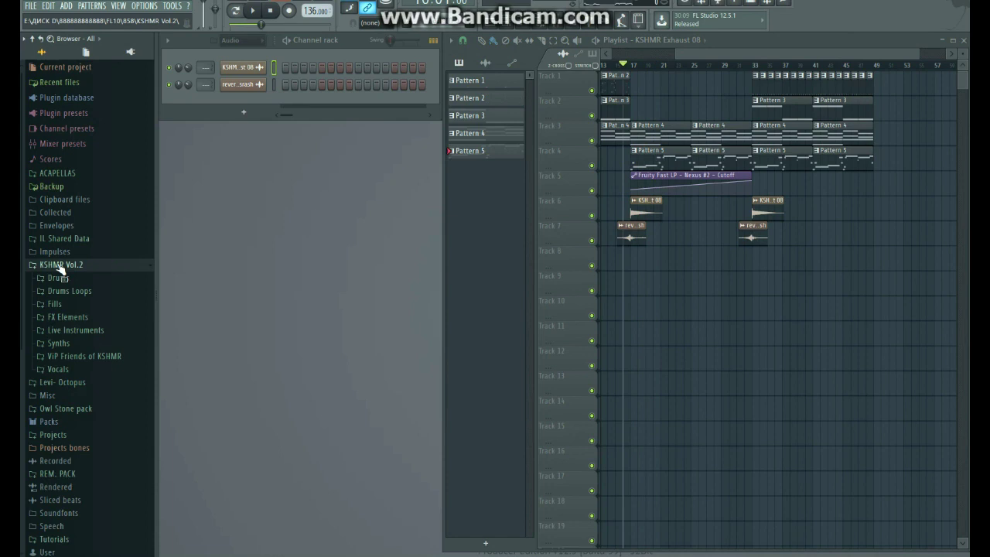
click(67, 317)
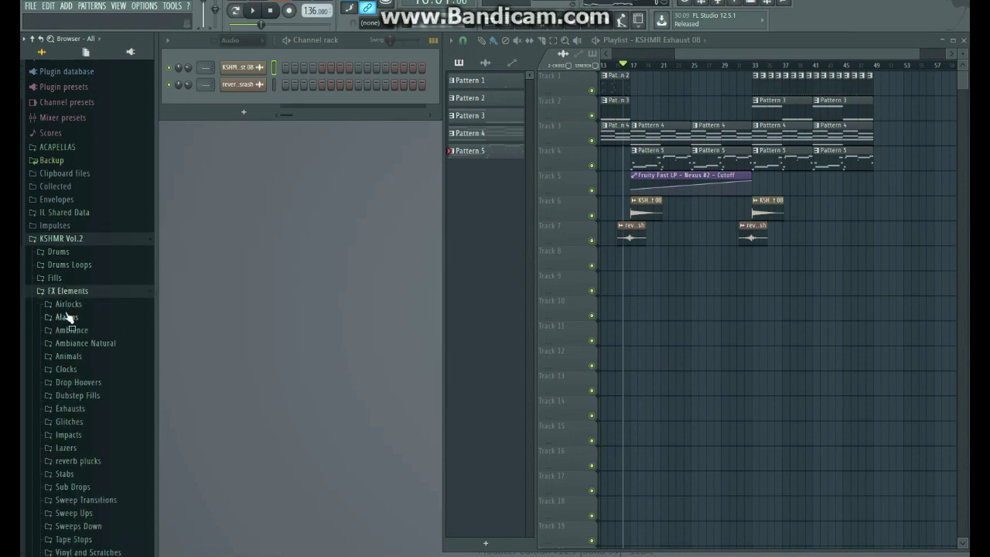
click(72, 384)
click(78, 384)
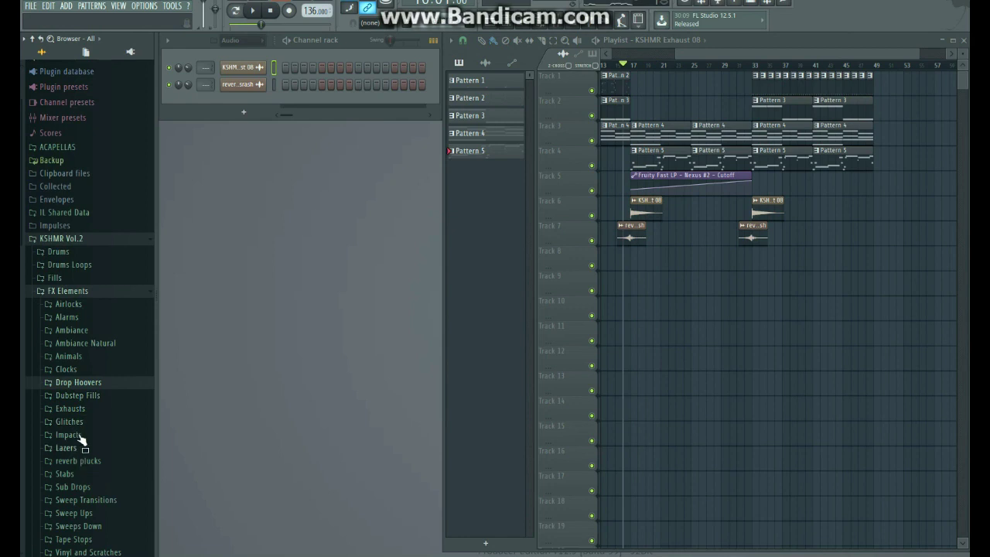
Step: Audition the Sub Drops samples and place KSHMR Sub Drop 06 - Long (F#) on Track 8 at bar 17
click(75, 489)
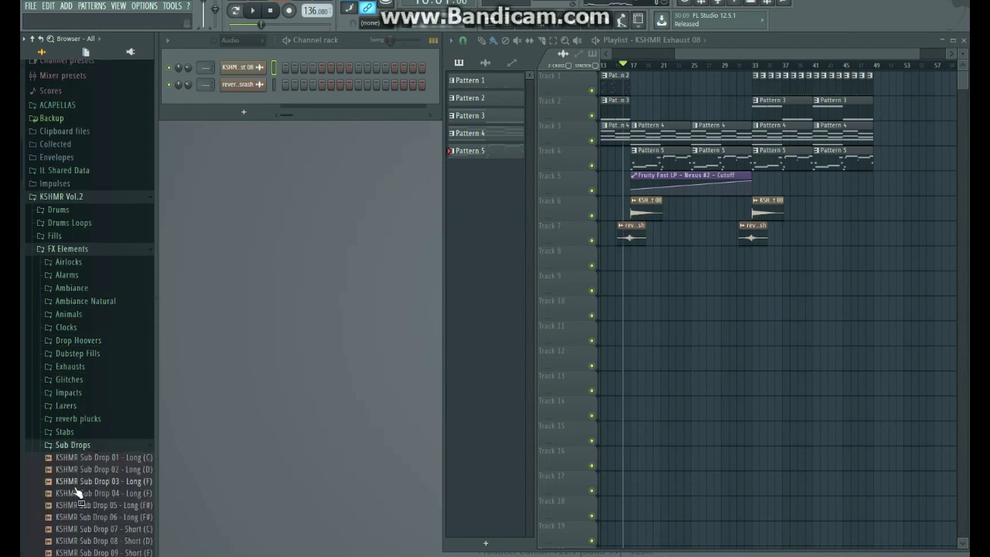
click(87, 460)
scroll(87, 478, down, 4)
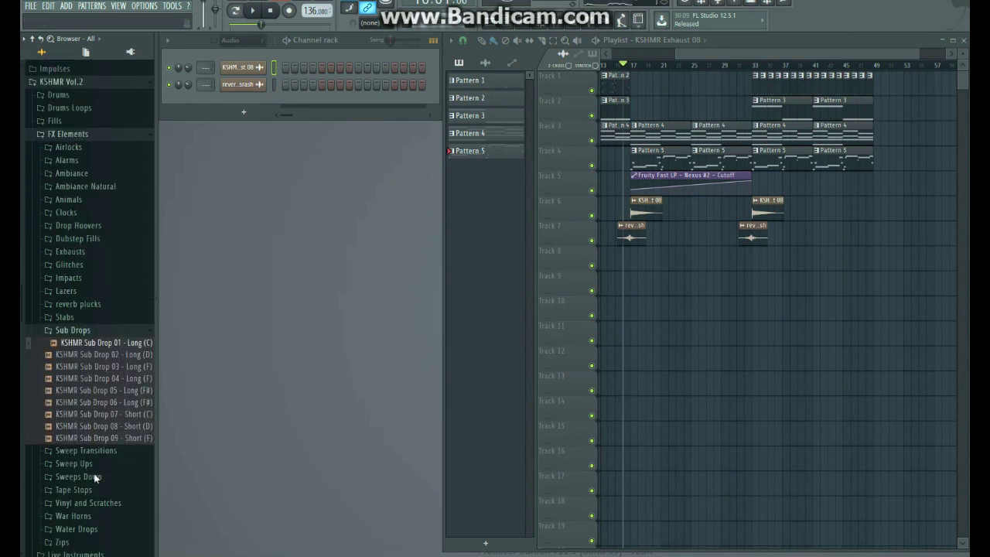
click(108, 398)
click(110, 388)
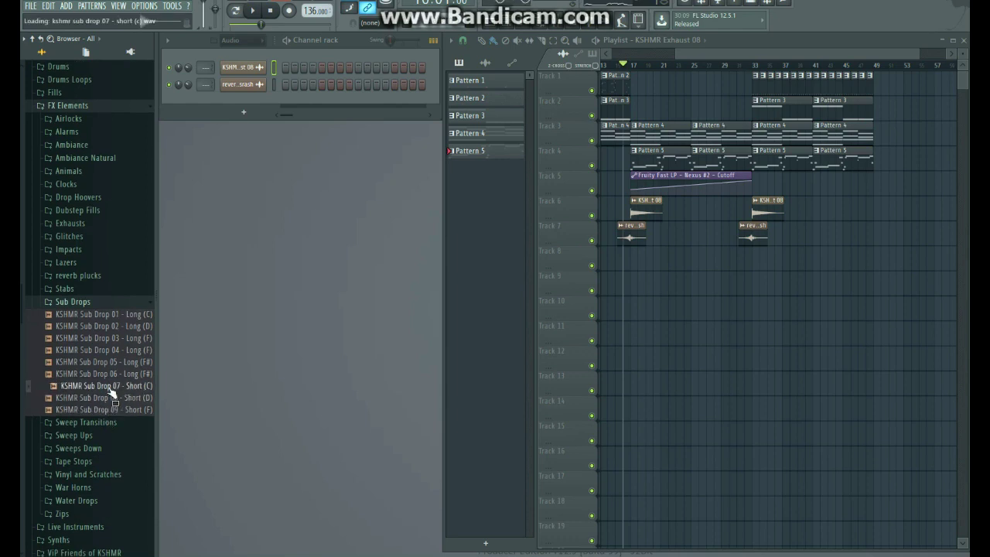
click(109, 375)
drag(554, 338, 634, 261)
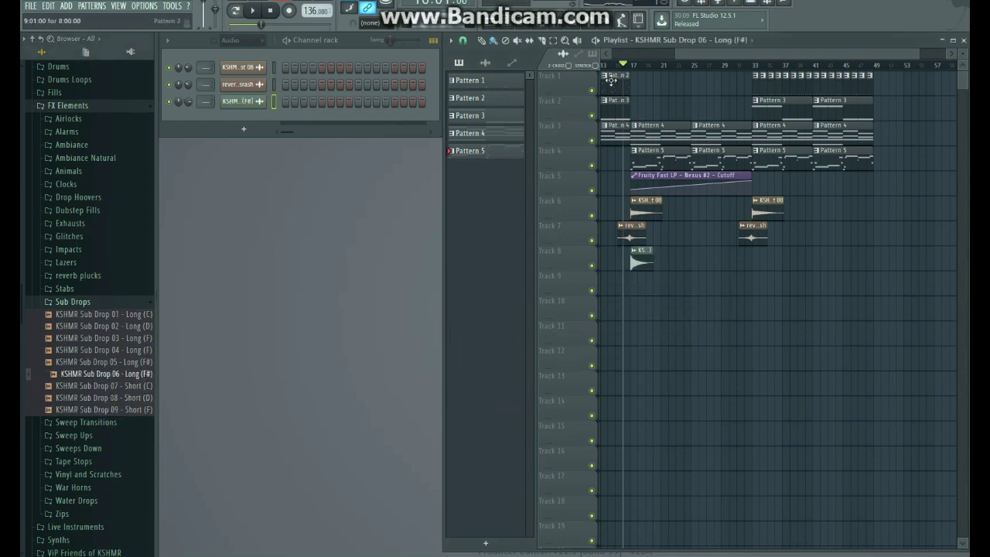
Step: Lower the KSHMR Sub Drop 06 sample's volume to 33% in its channel settings while auditioning the transition into bar 17
key(space)
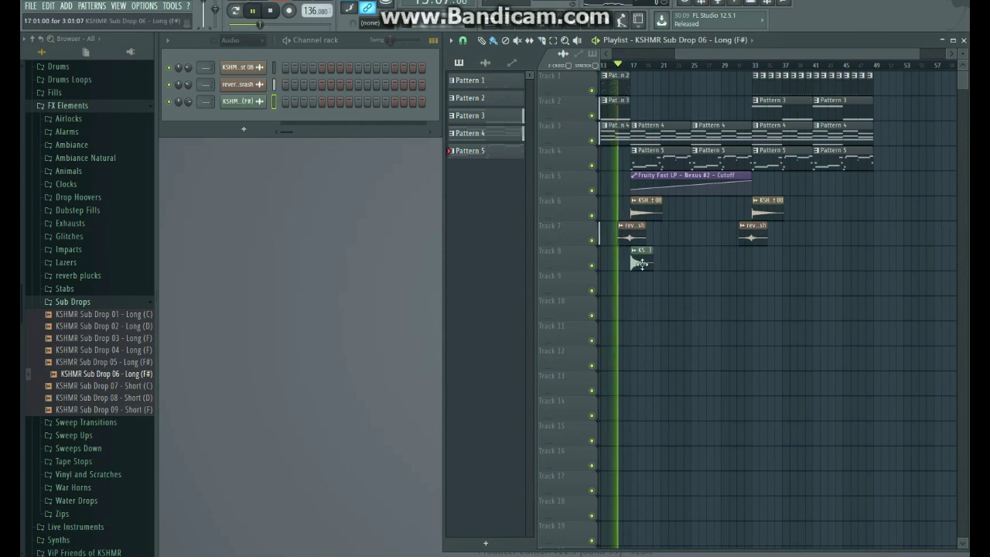
double_click(628, 252)
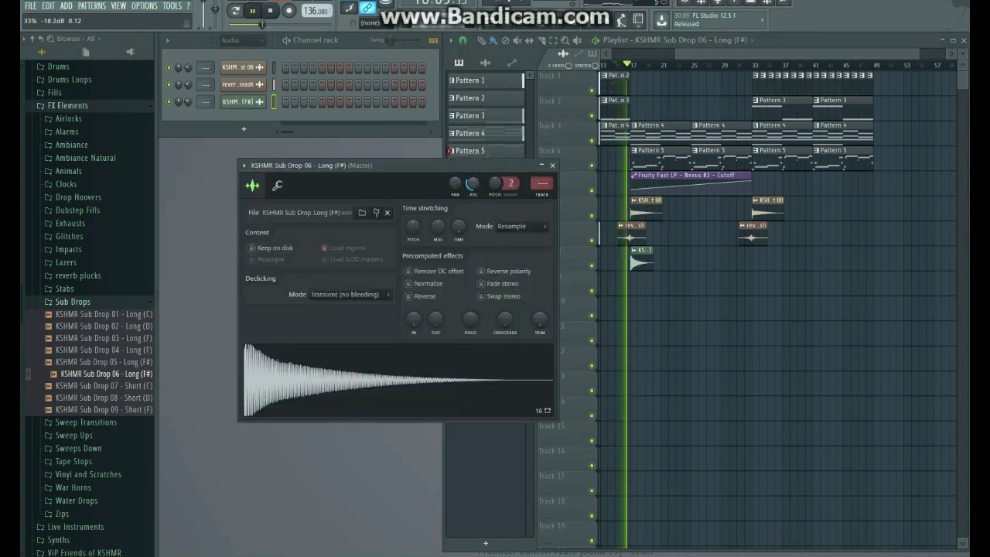
click(554, 167)
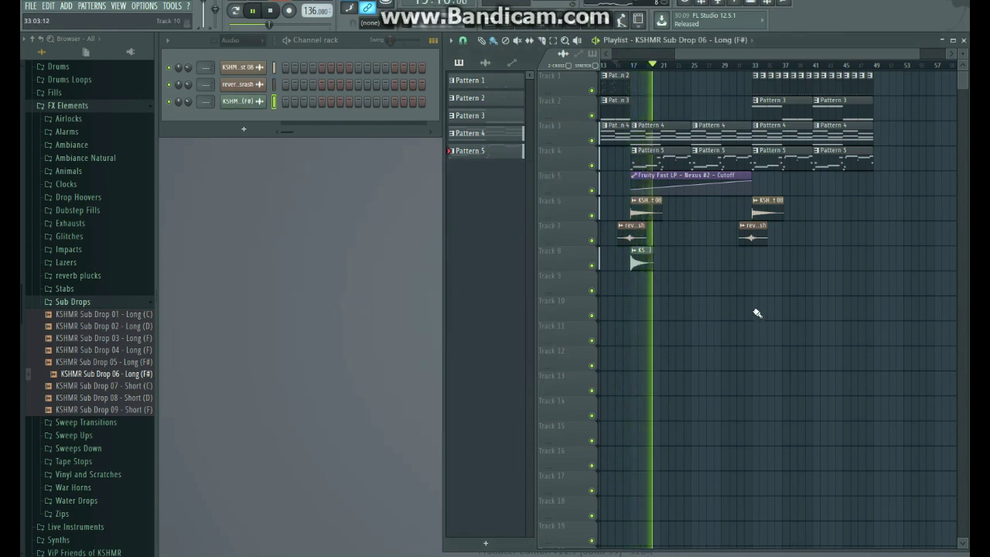
key(space)
Step: Play the arrangement from bar 1 in the maximized playlist and bend the Nexus #2 Cutoff automation curve to 15% tension
drag(716, 51, 575, 56)
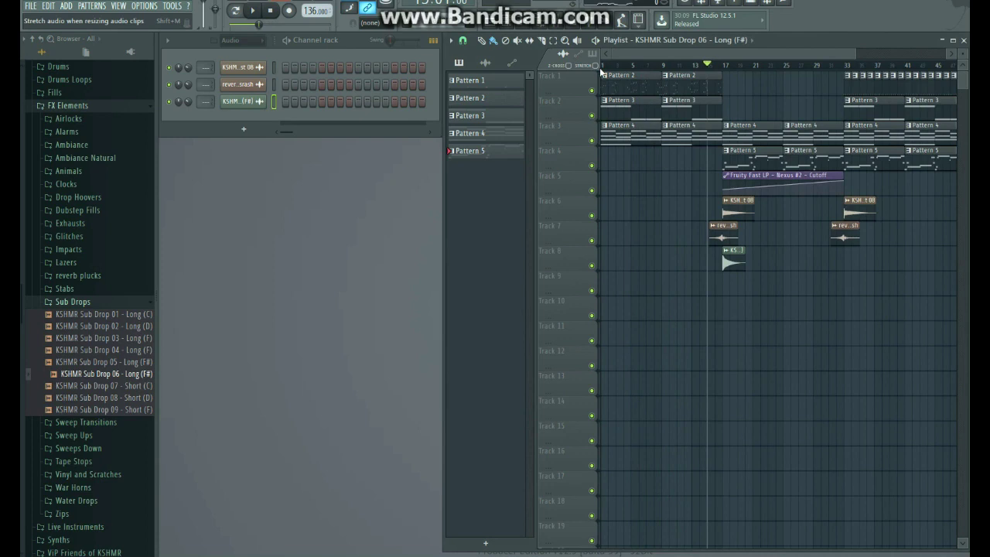
key(space)
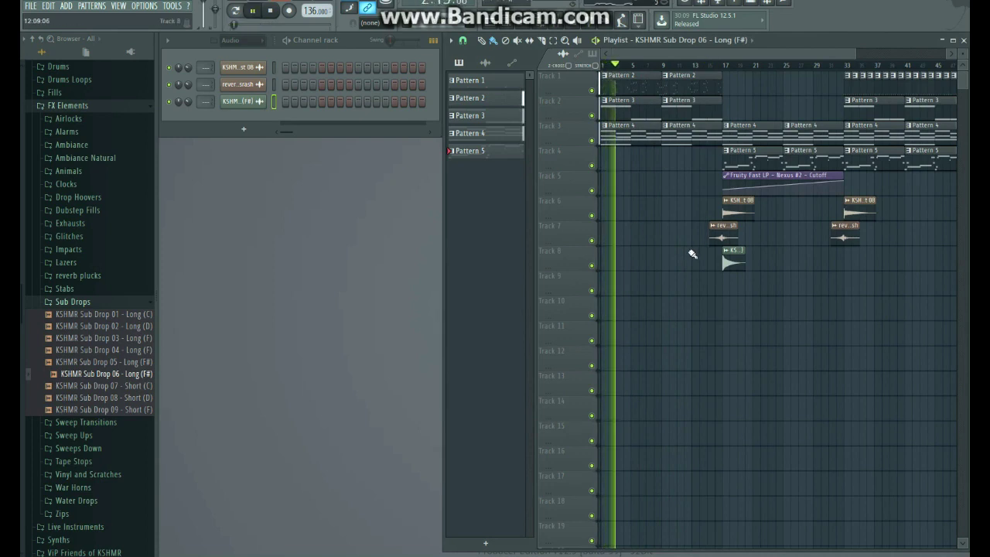
scroll(692, 255, down, 1)
scroll(692, 254, down, 1)
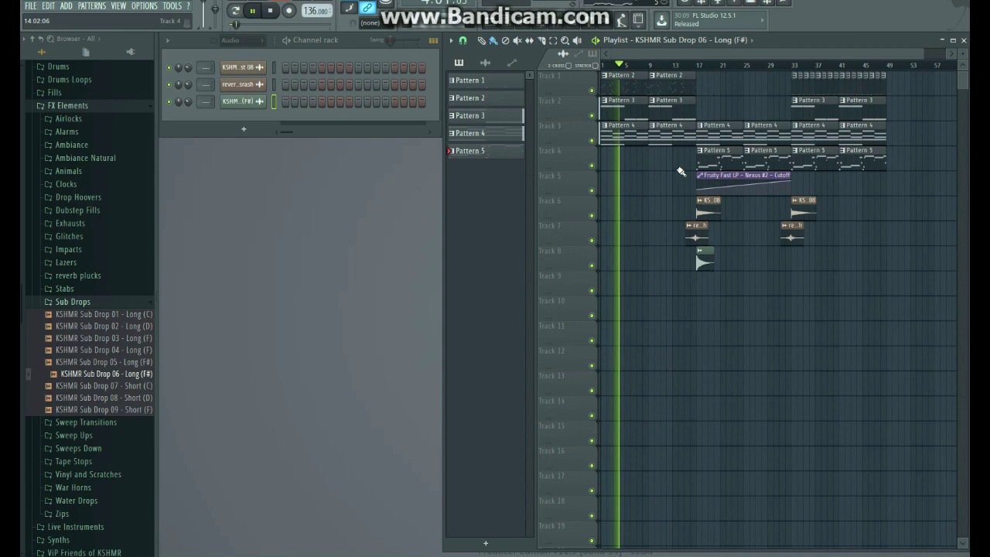
click(953, 39)
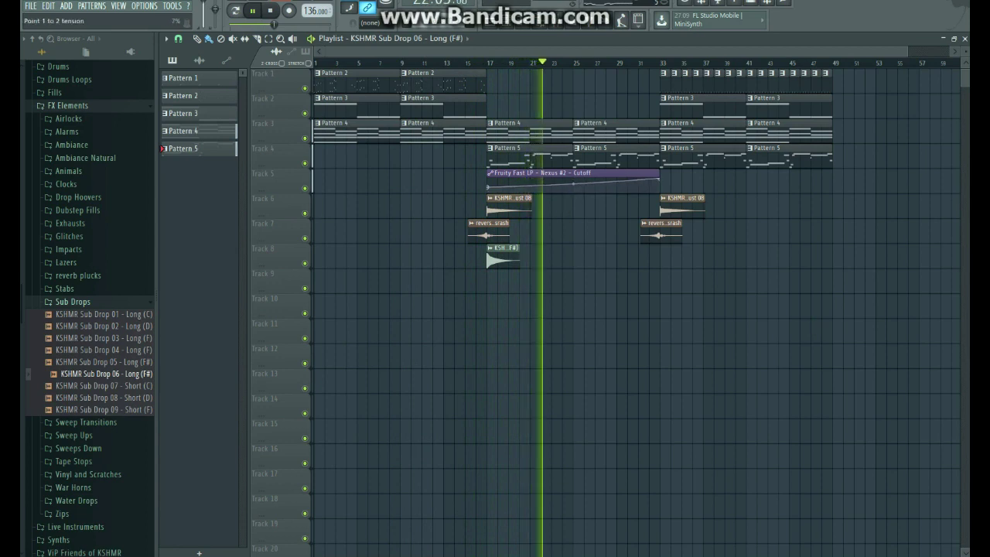
drag(574, 183, 574, 185)
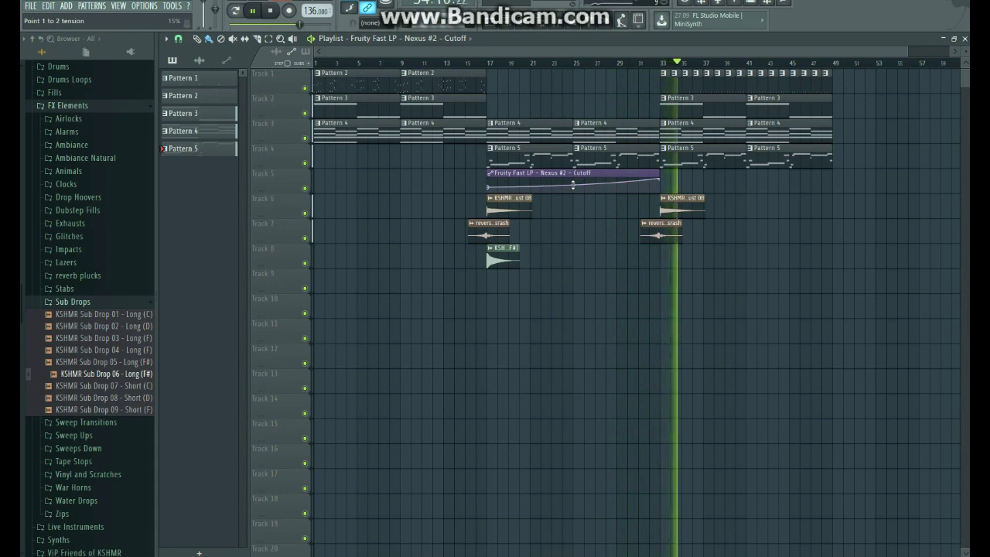
Step: Remove the short clips from Track 1 in bars 33–48 and place Patterns 2, 3 and 4 on Tracks 1–3 at bar 49
drag(648, 81, 831, 82)
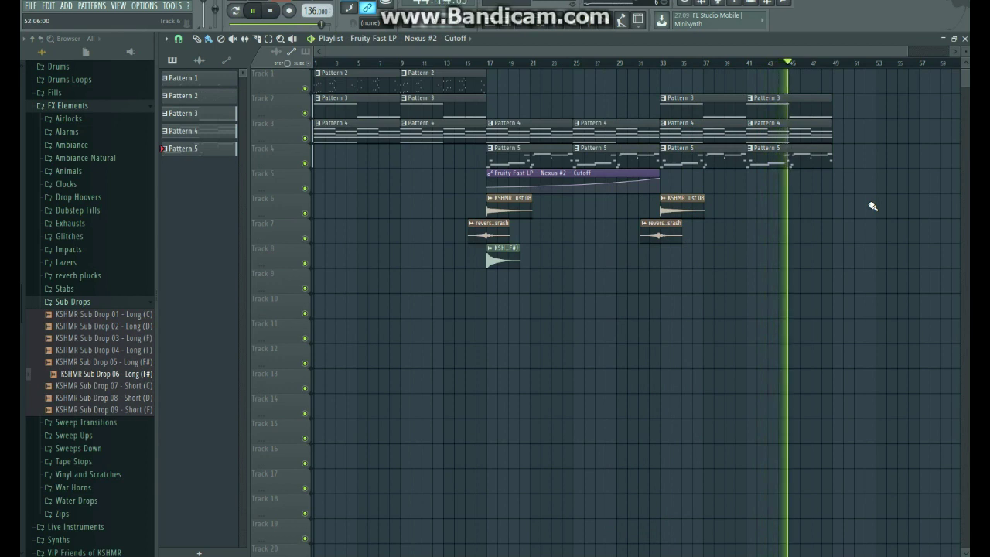
click(462, 77)
click(840, 78)
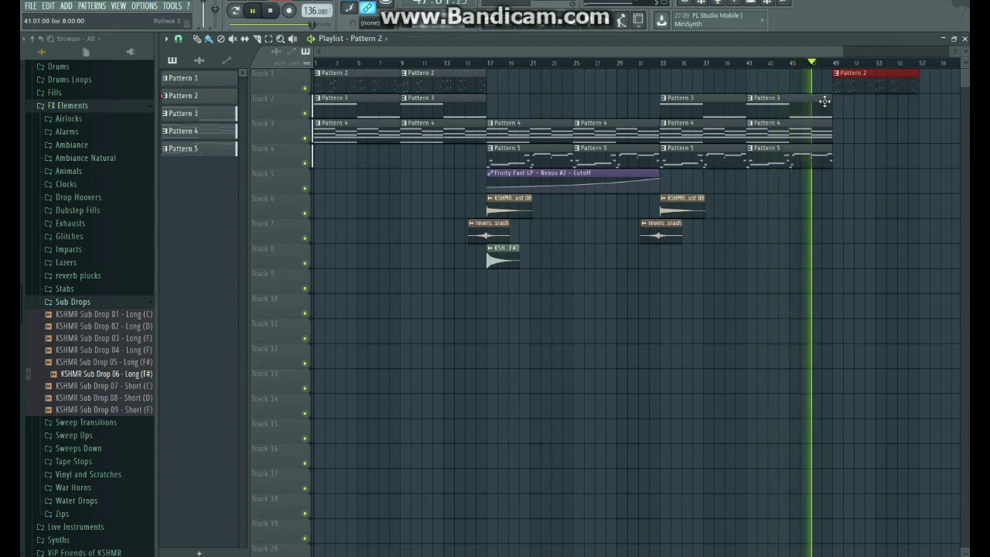
click(825, 100)
click(841, 108)
click(825, 133)
click(841, 133)
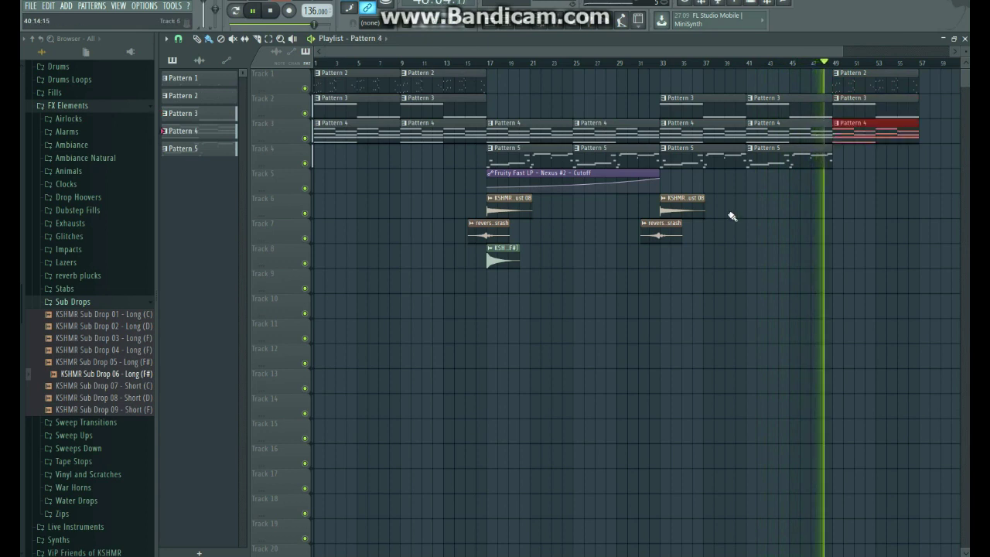
Step: Copy KSHMR Exhaust 08 to bar 49 with reverse srash leading into it, and duplicate the Pattern 2, 3 and 4 clips to bar 57
drag(720, 194, 832, 238)
scroll(774, 177, up, 5)
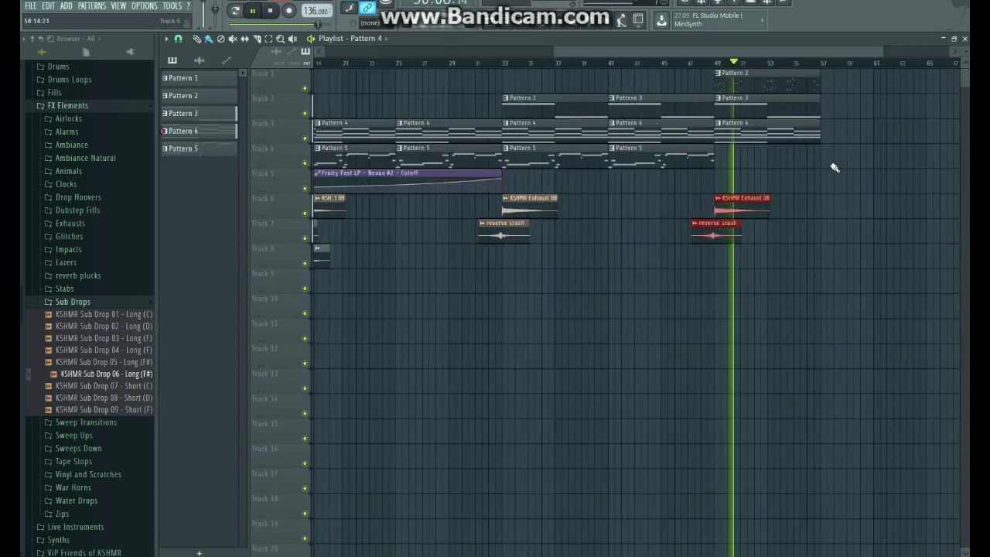
mouse_move(844, 70)
mouse_down()
mouse_move(781, 155)
mouse_move(811, 132)
mouse_move(879, 134)
mouse_up()
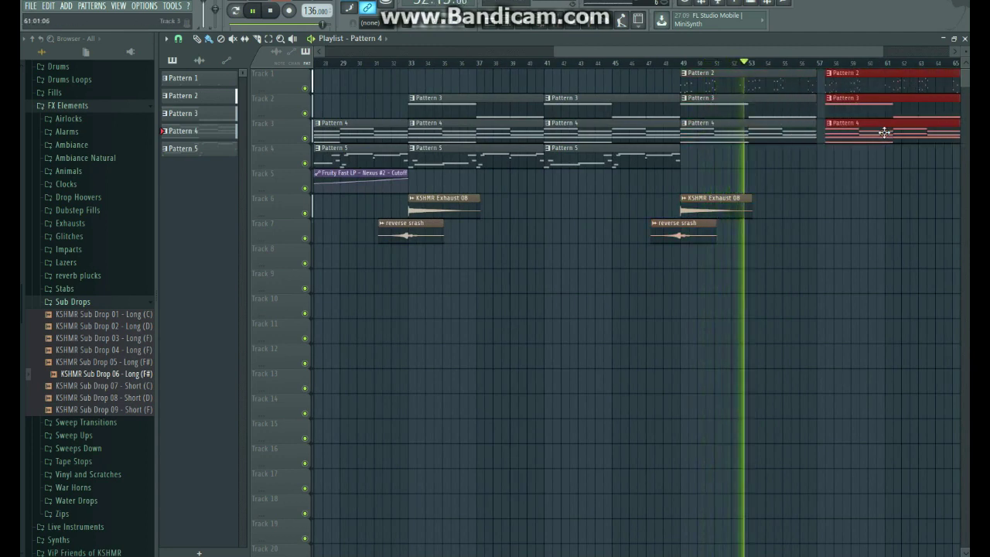
scroll(762, 206, down, 5)
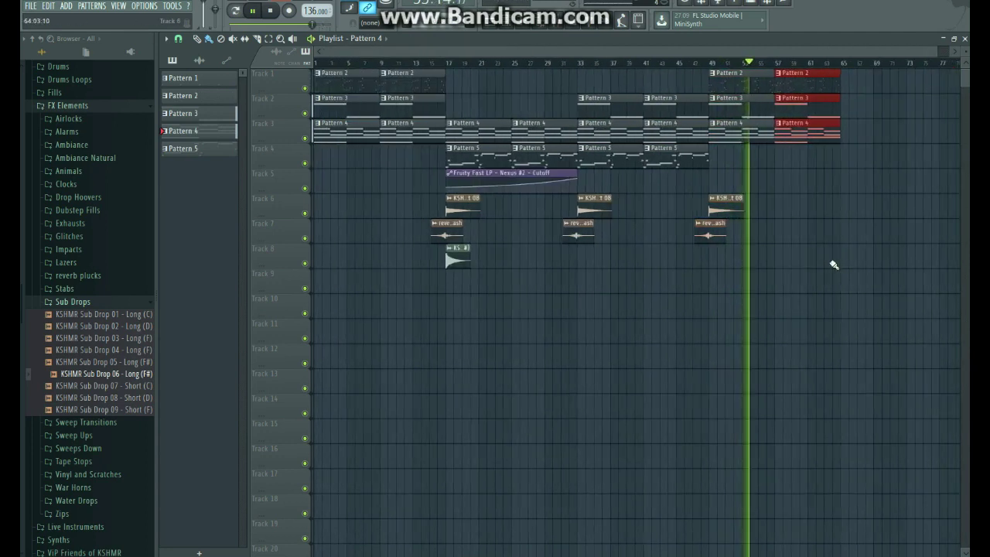
click(833, 264)
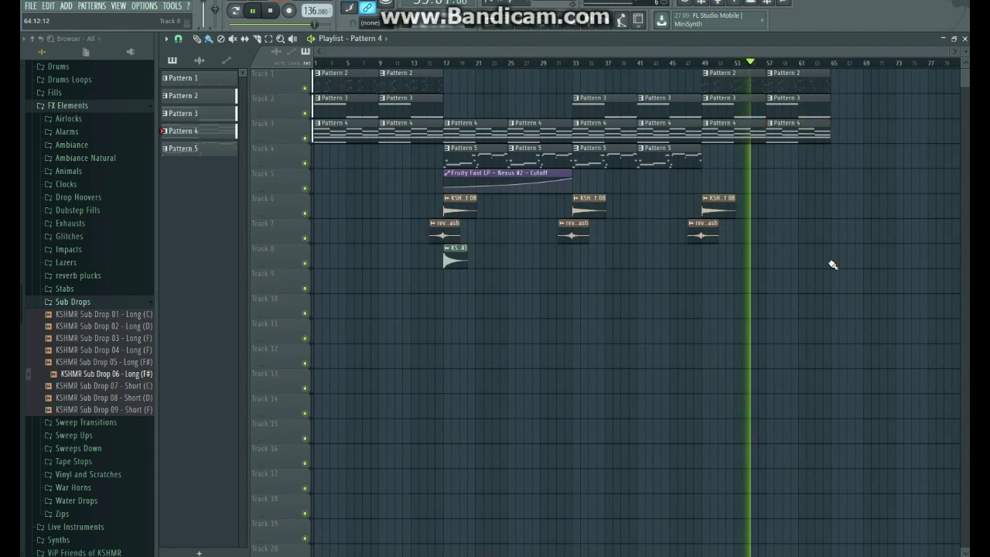